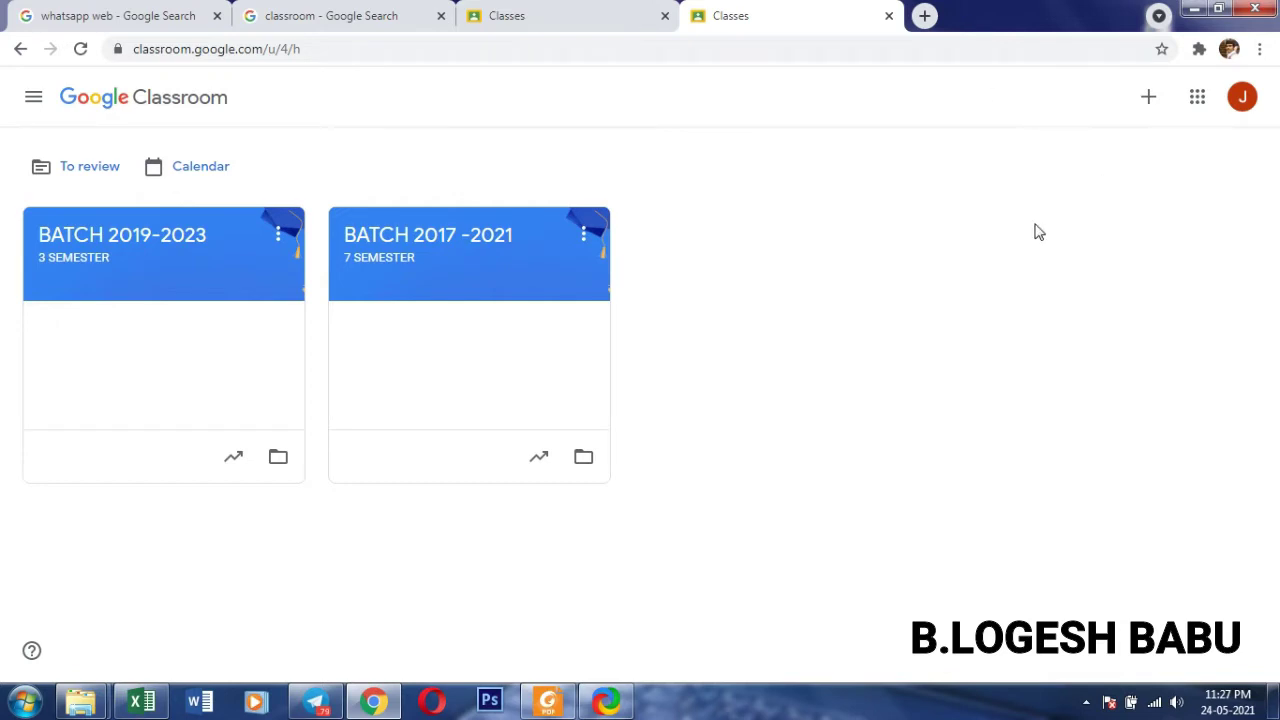
# - Start creating a new class and accept the notice about not using Classroom at a school with students
pyautogui.click(1149, 99)
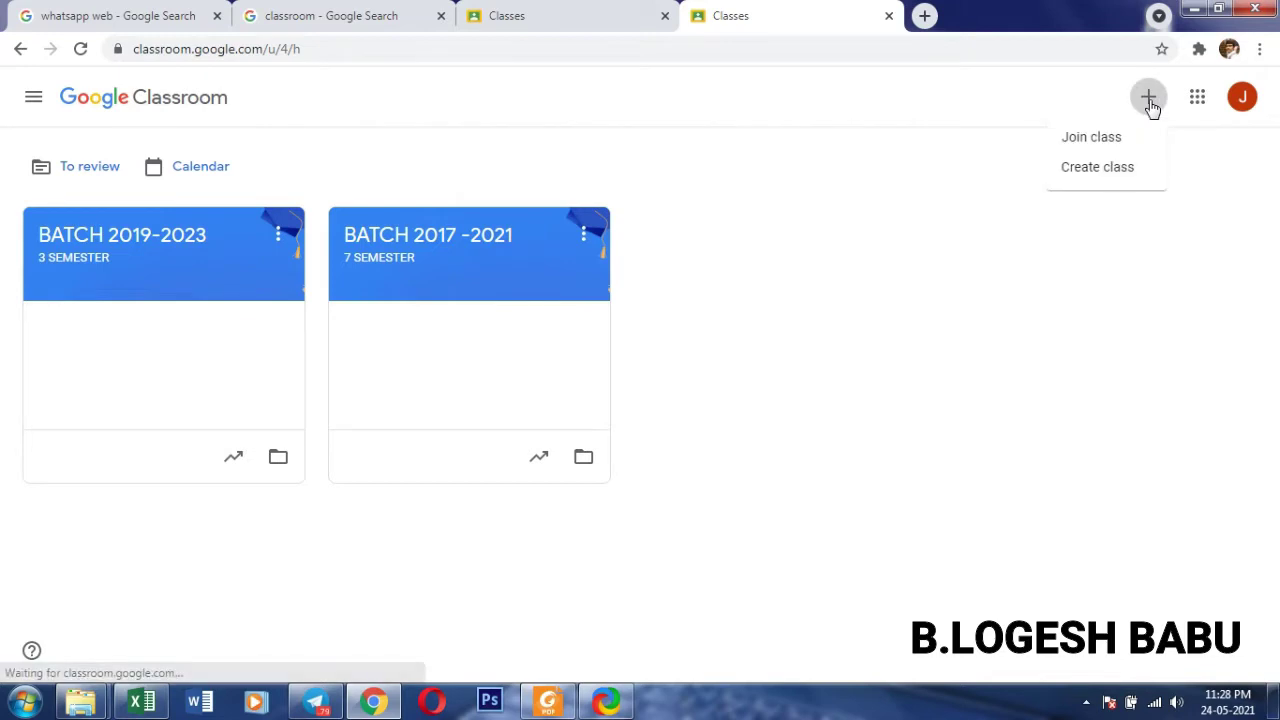
pyautogui.click(1086, 179)
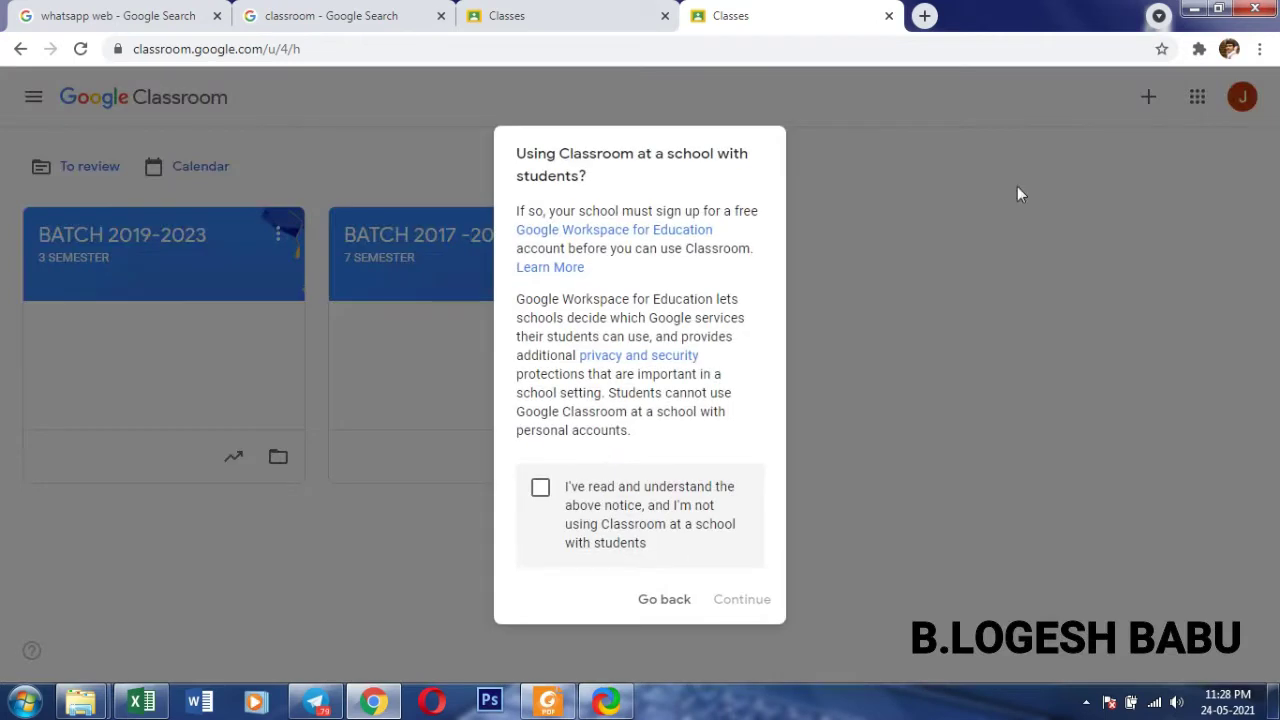
pyautogui.click(541, 490)
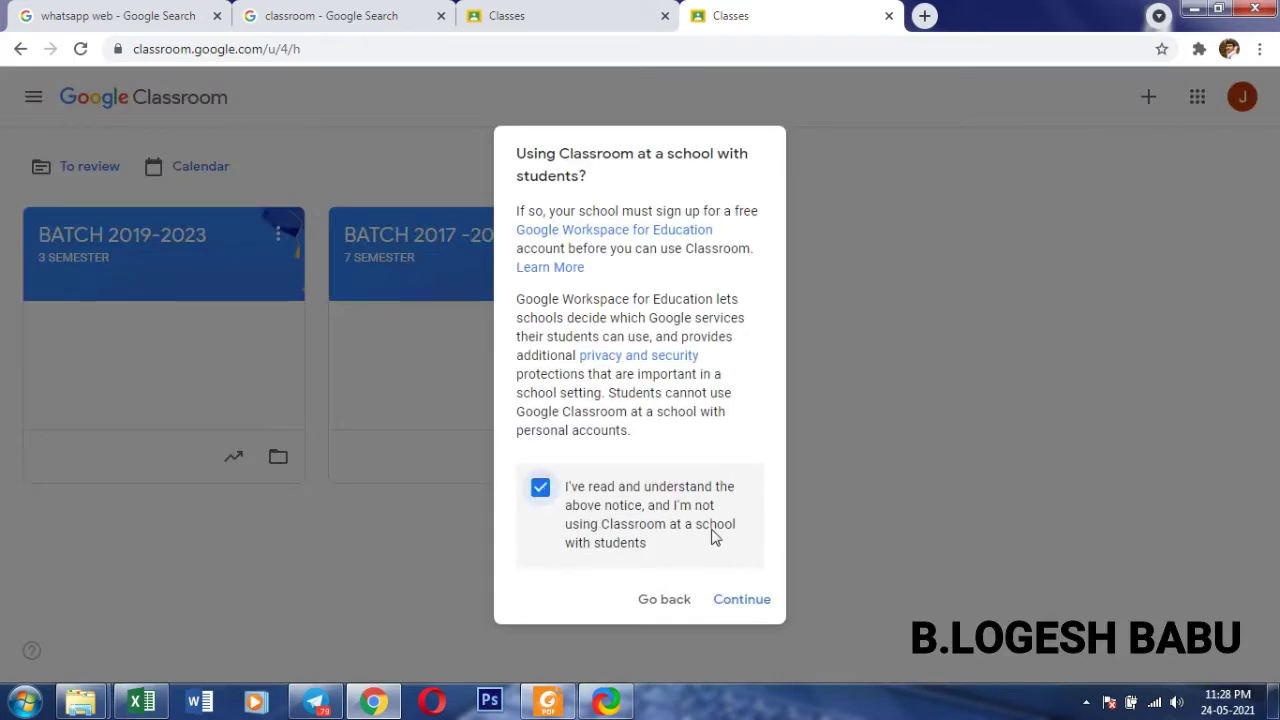
pyautogui.click(742, 600)
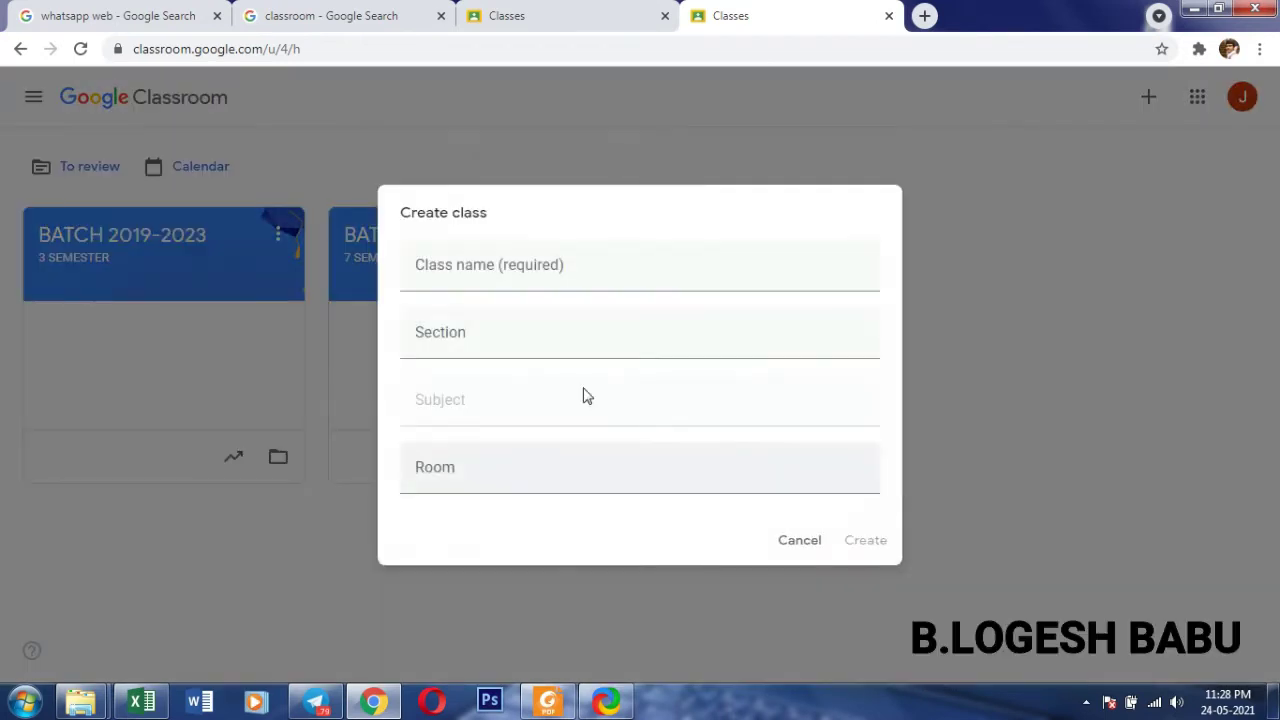
# - Enter ME8501 as the class name of the new class
pyautogui.click(500, 266)
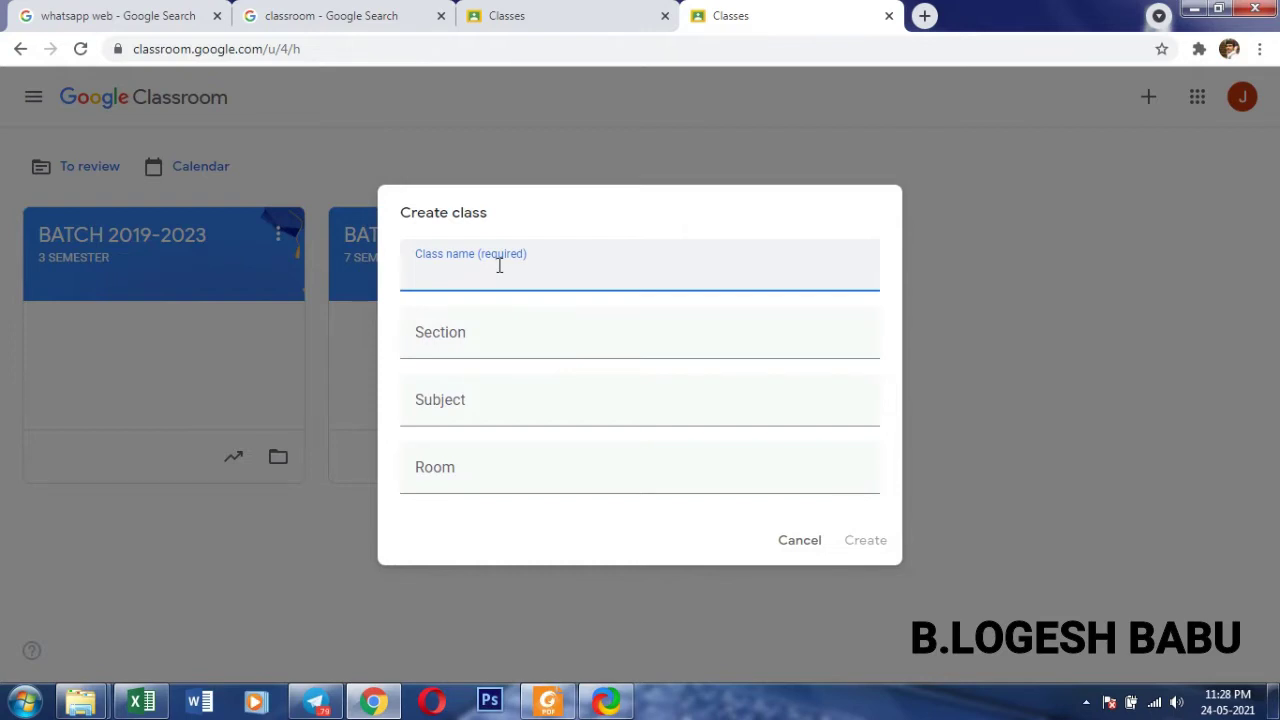
pyautogui.press('capslock')
pyautogui.press('capslock')
pyautogui.write('ME')
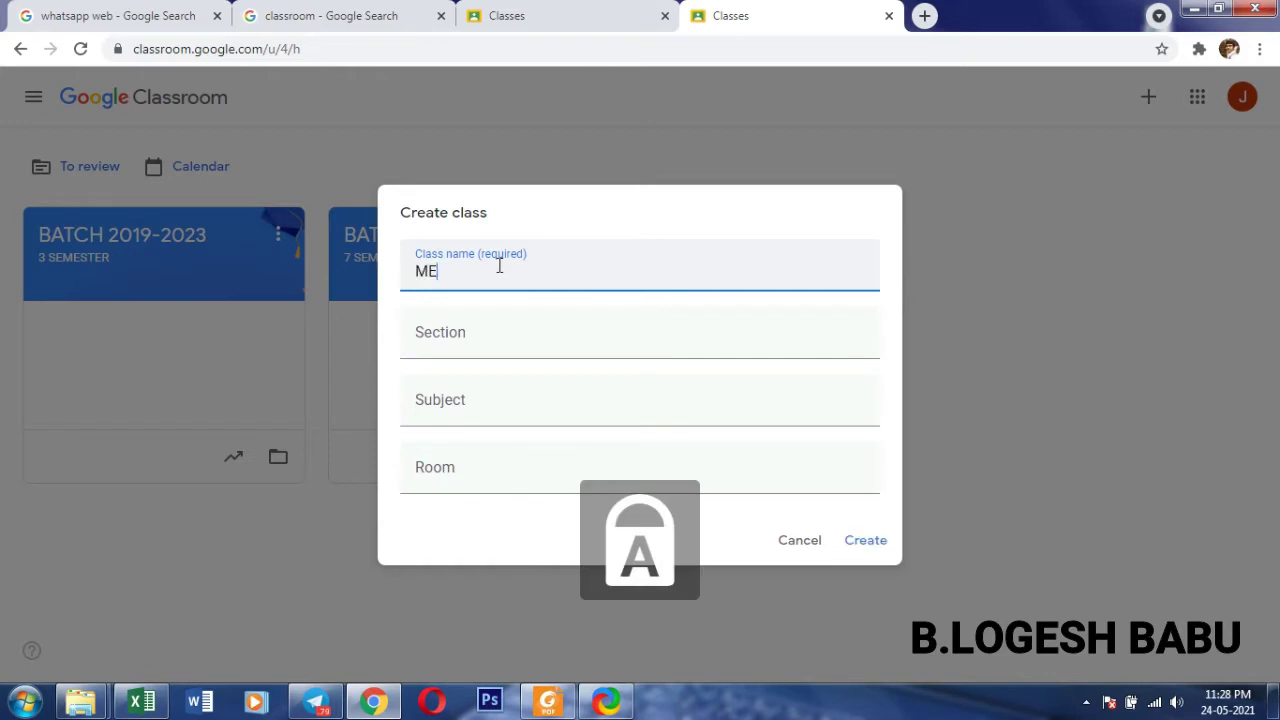
pyautogui.write('8')
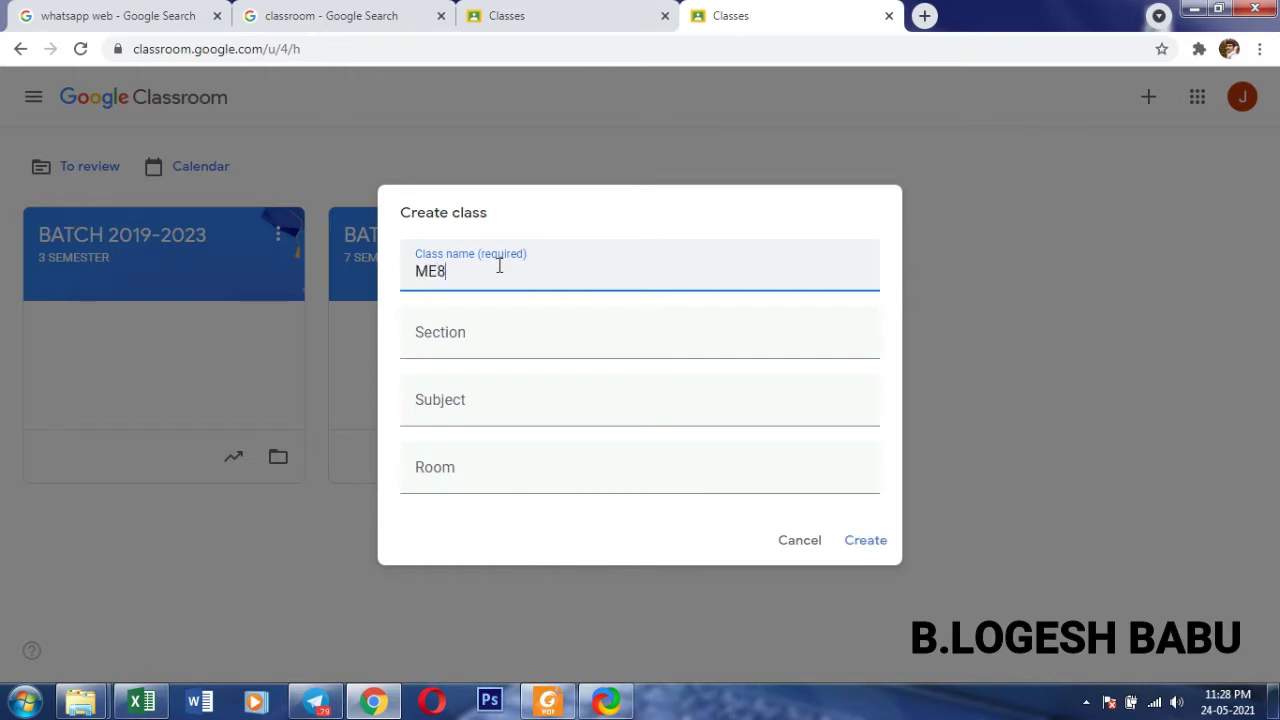
pyautogui.write('501')
# - Enter METROLOGY AND MEASUREMENT as the subject of the new class
pyautogui.click(467, 411)
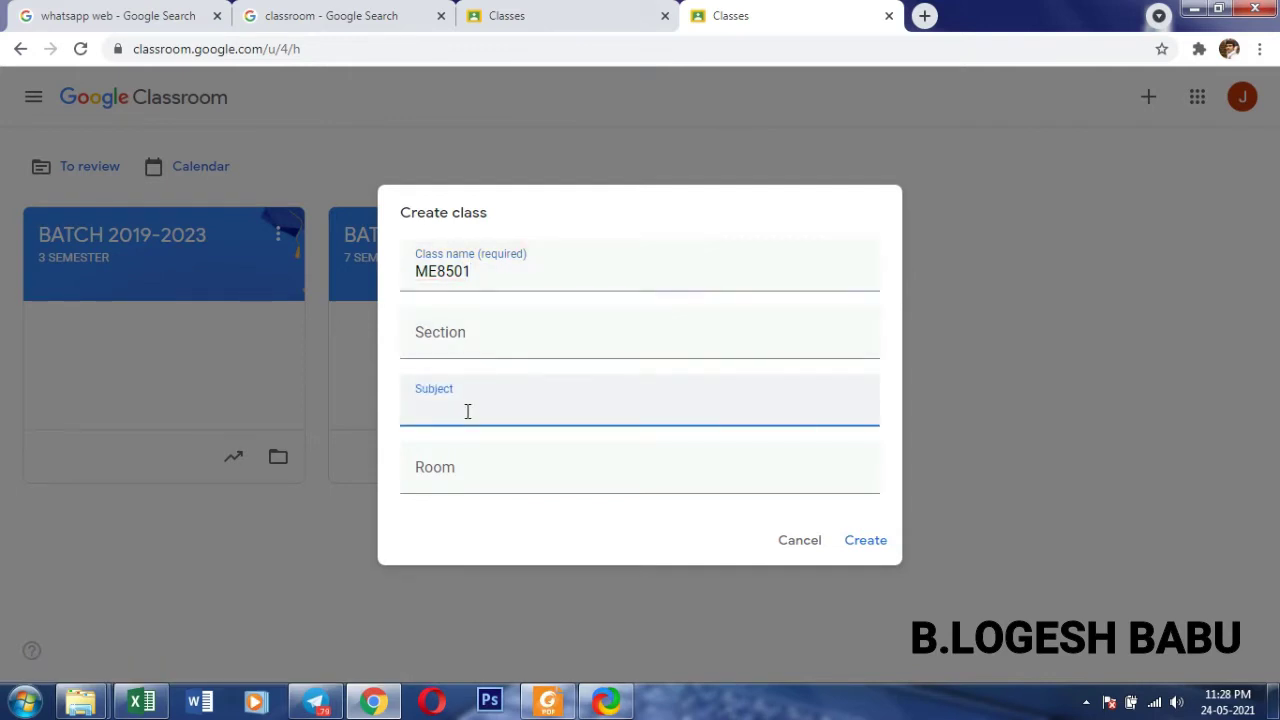
pyautogui.write('METROLOGY AND MEASU')
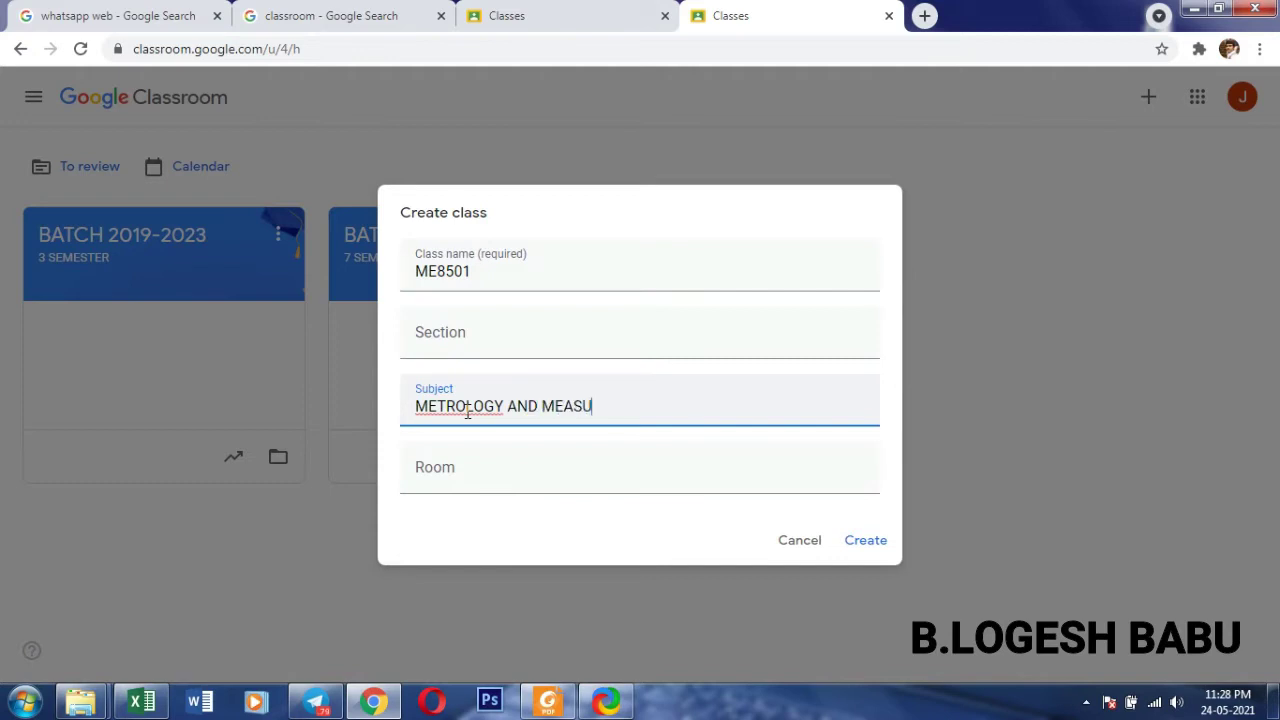
pyautogui.write('REMENT')
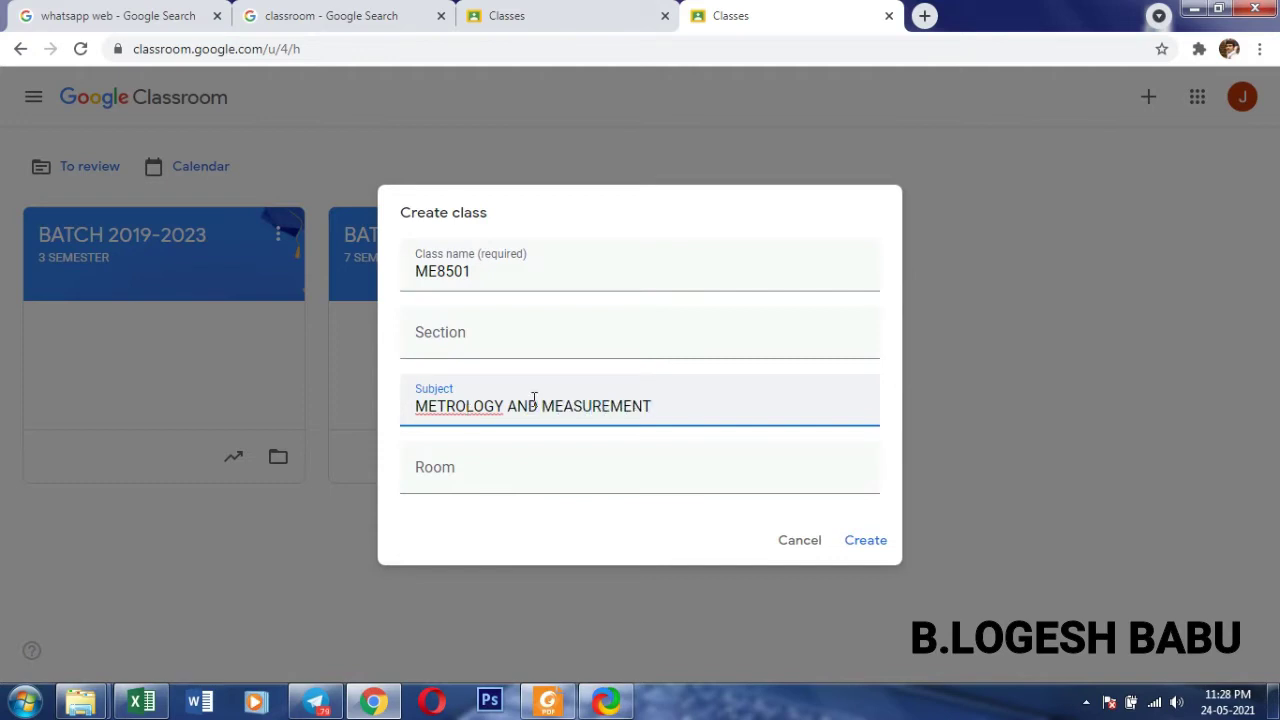
# - Copy the subject text METROLOGY AND MEASUREMENT and append it to the class name after ME8501
pyautogui.rightClick(477, 412)
pyautogui.click(448, 412)
pyautogui.moveTo(652, 408); pyautogui.dragTo(356, 420)
pyautogui.hotkey('ctrl', 'c')
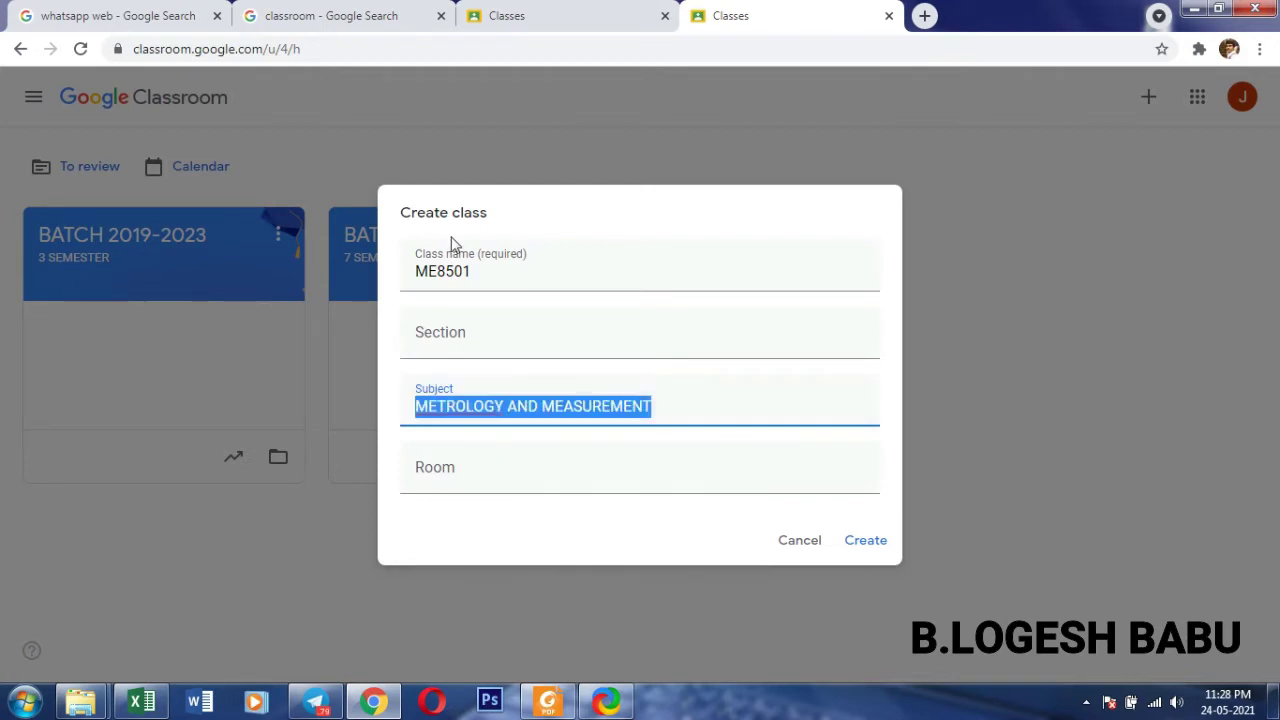
pyautogui.click(506, 274)
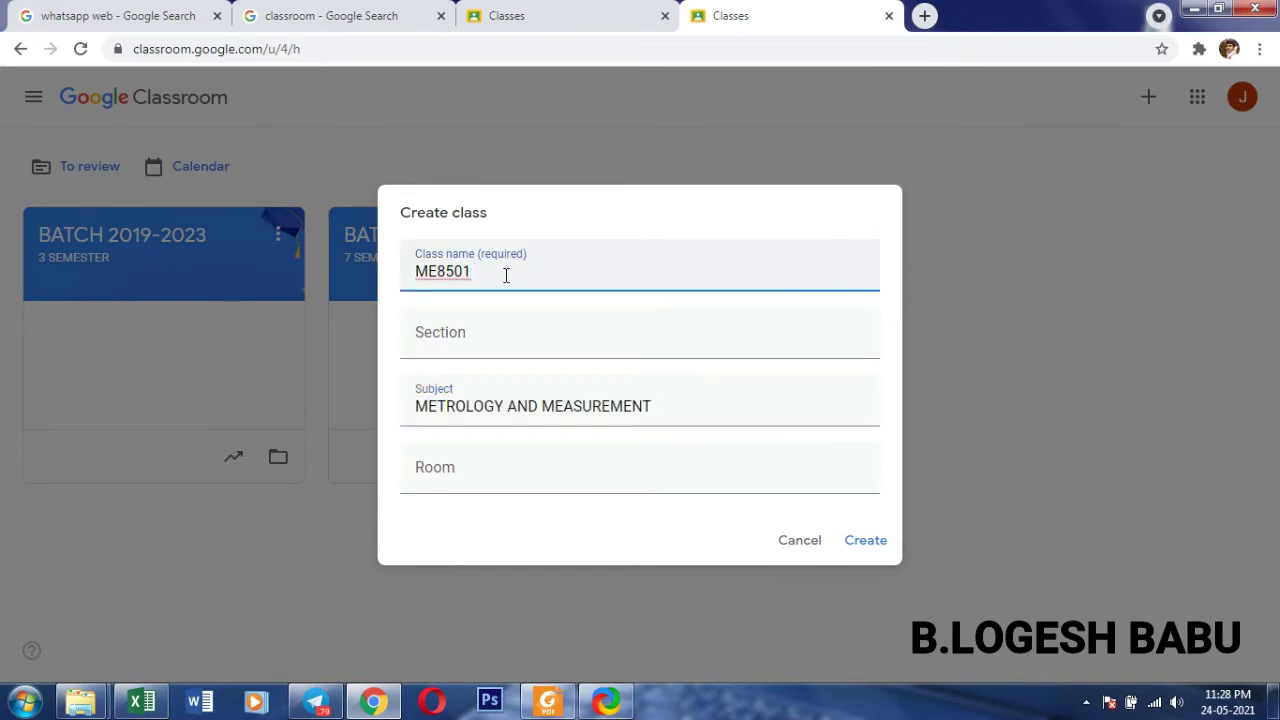
pyautogui.hotkey('ctrl', 'v')
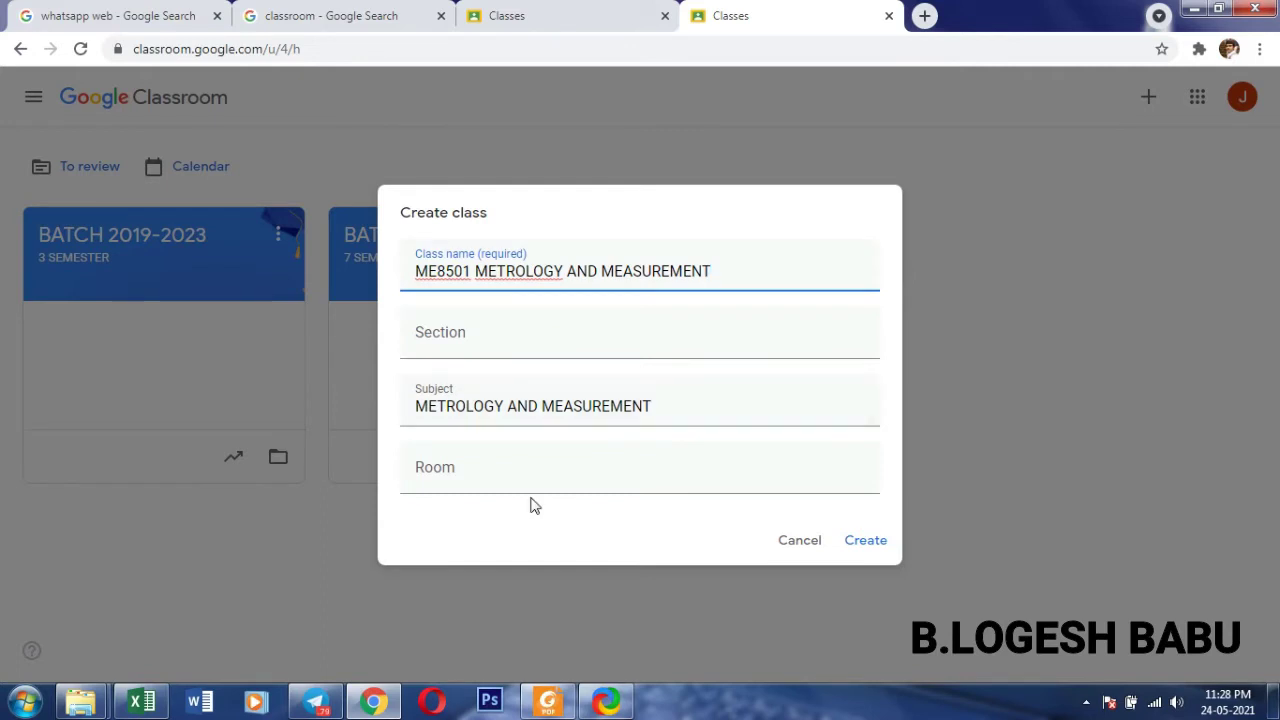
# - Set the section to 5 SEMESTER MECHANICAL and create the metrology class
pyautogui.click(470, 346)
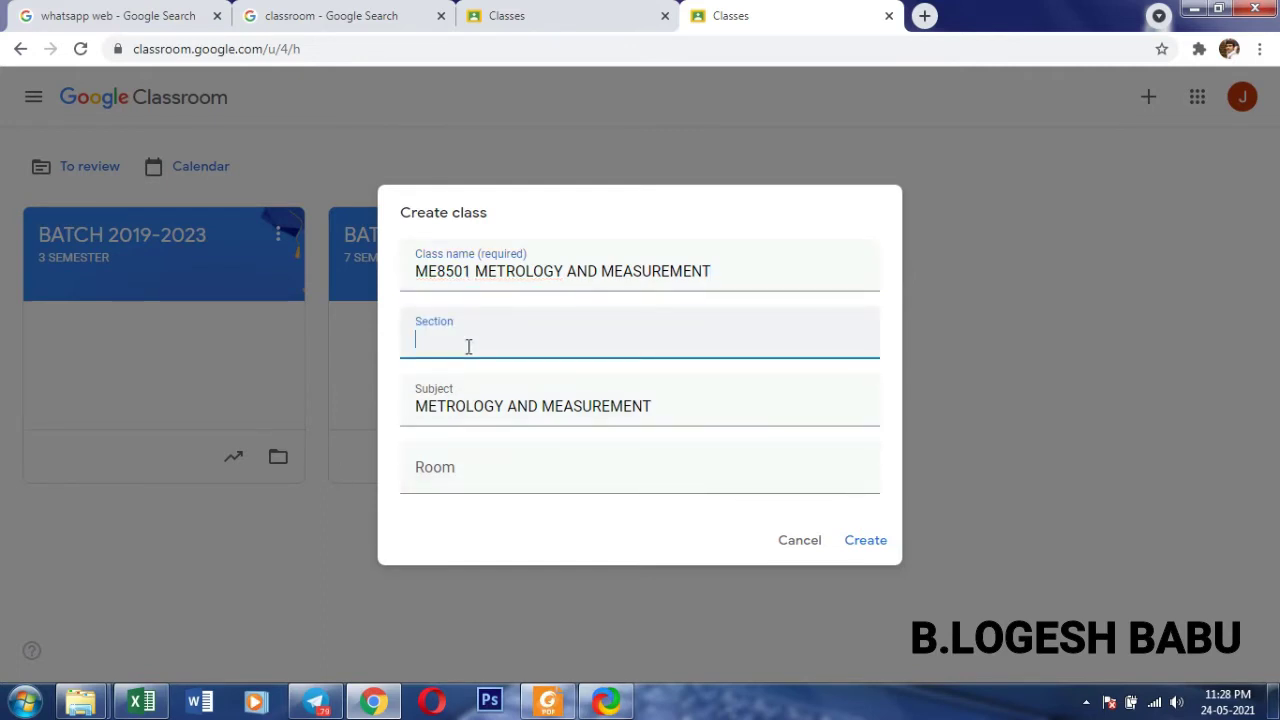
pyautogui.write('5 SEMESTER MECHANI')
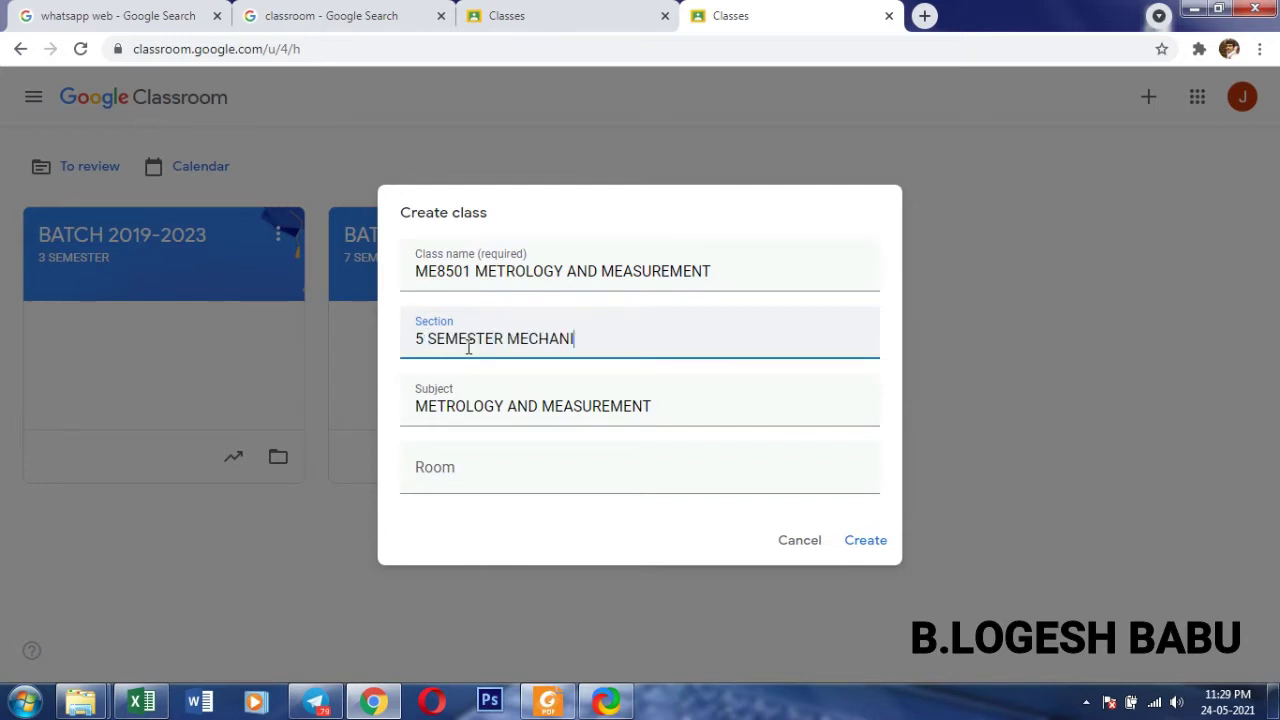
pyautogui.write('CAL')
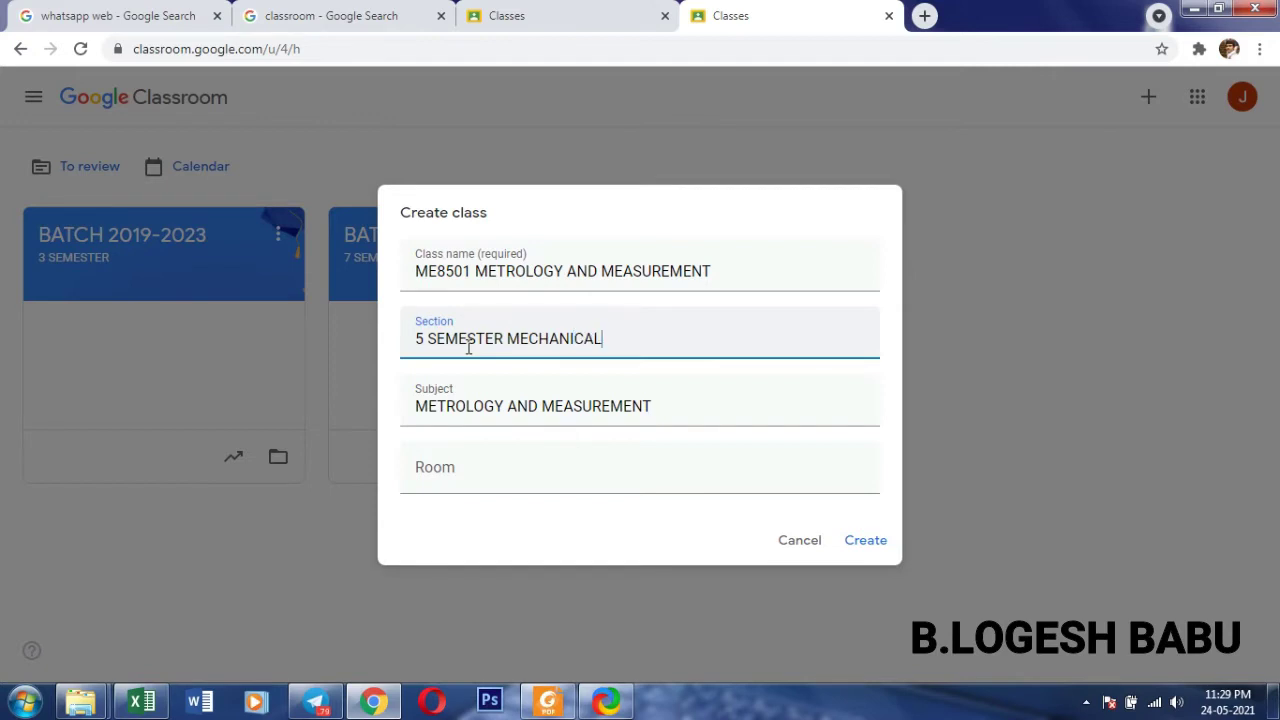
pyautogui.click(858, 541)
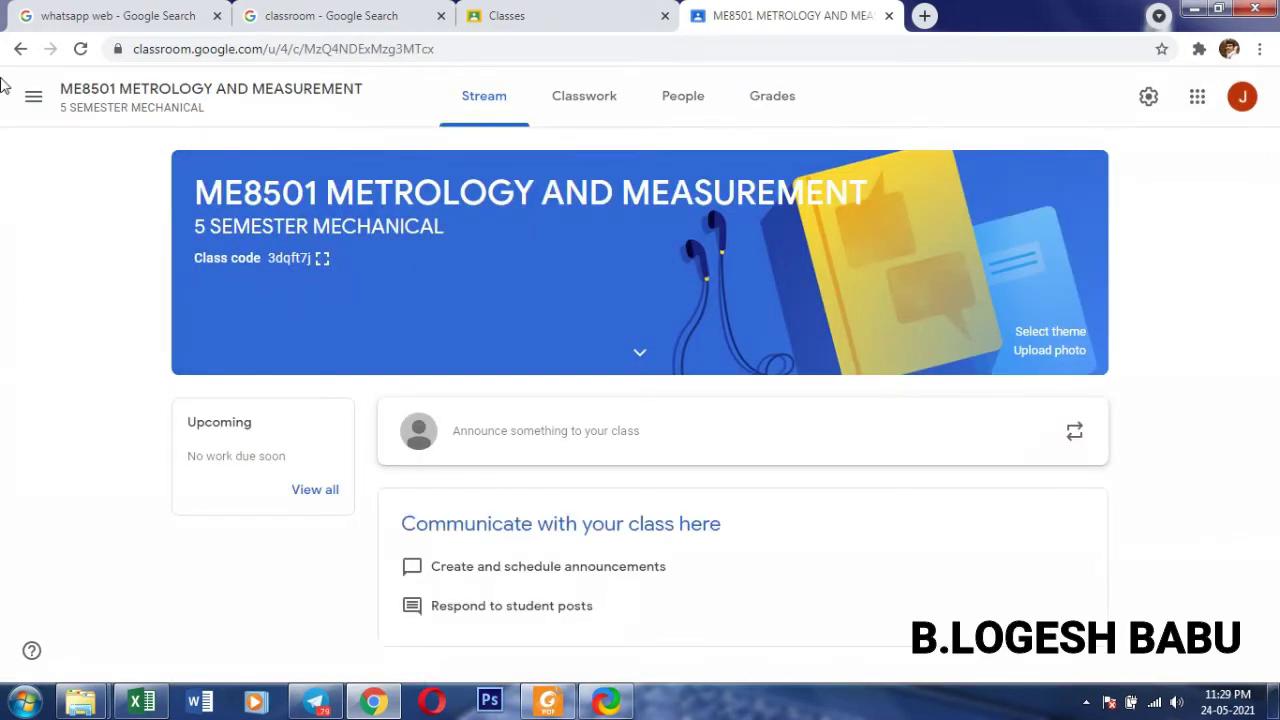
# - Return to the class overview and start creating another class, accepting the notice about school use
pyautogui.click(34, 98)
pyautogui.click(118, 112)
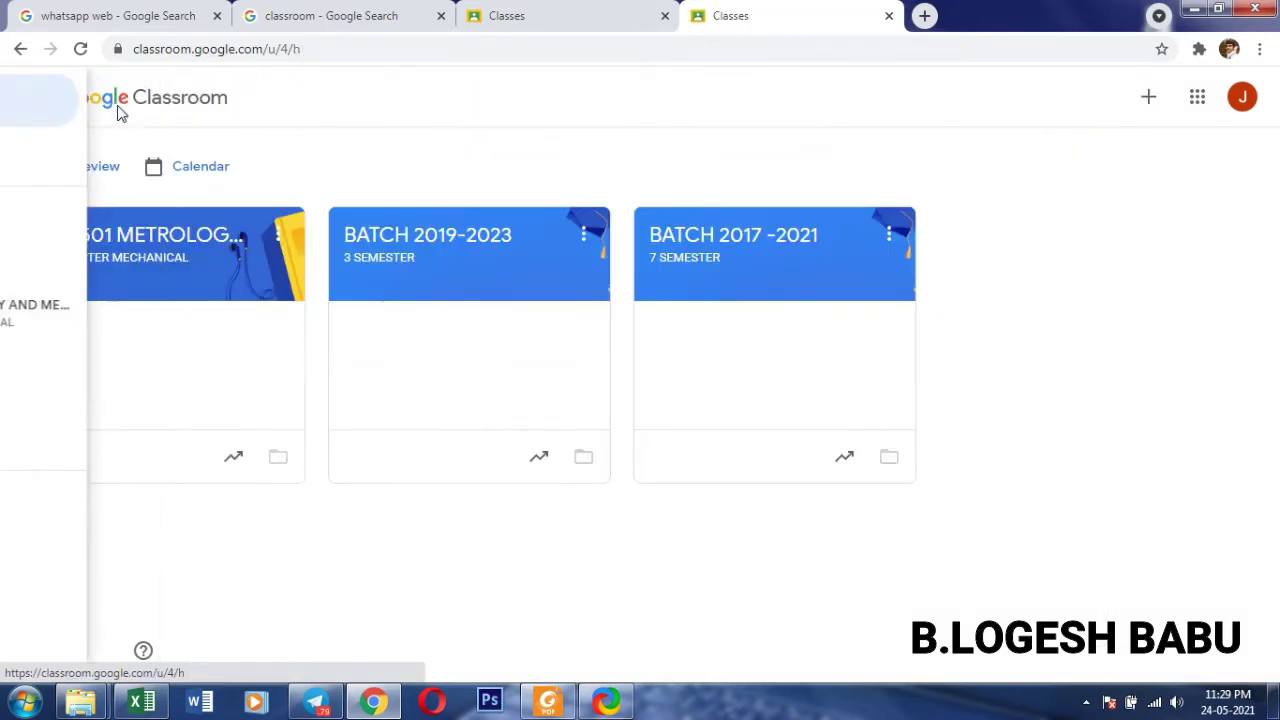
pyautogui.click(1149, 100)
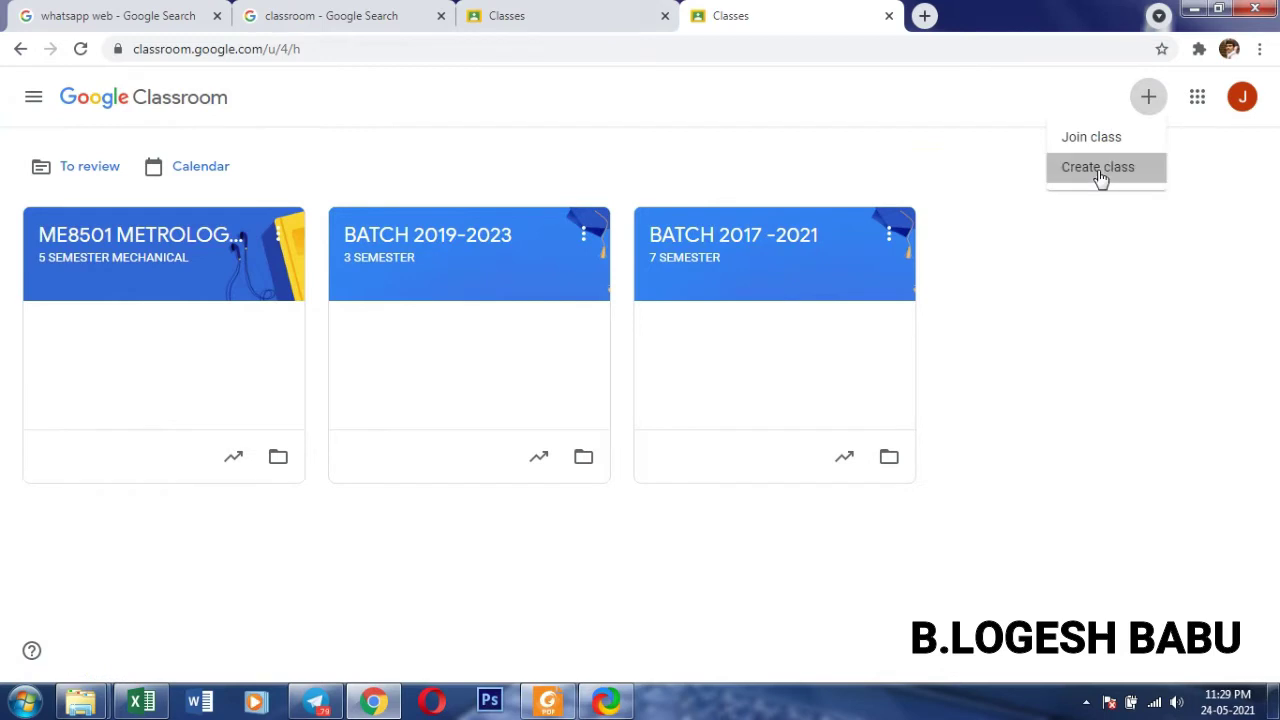
pyautogui.click(1097, 170)
pyautogui.click(540, 488)
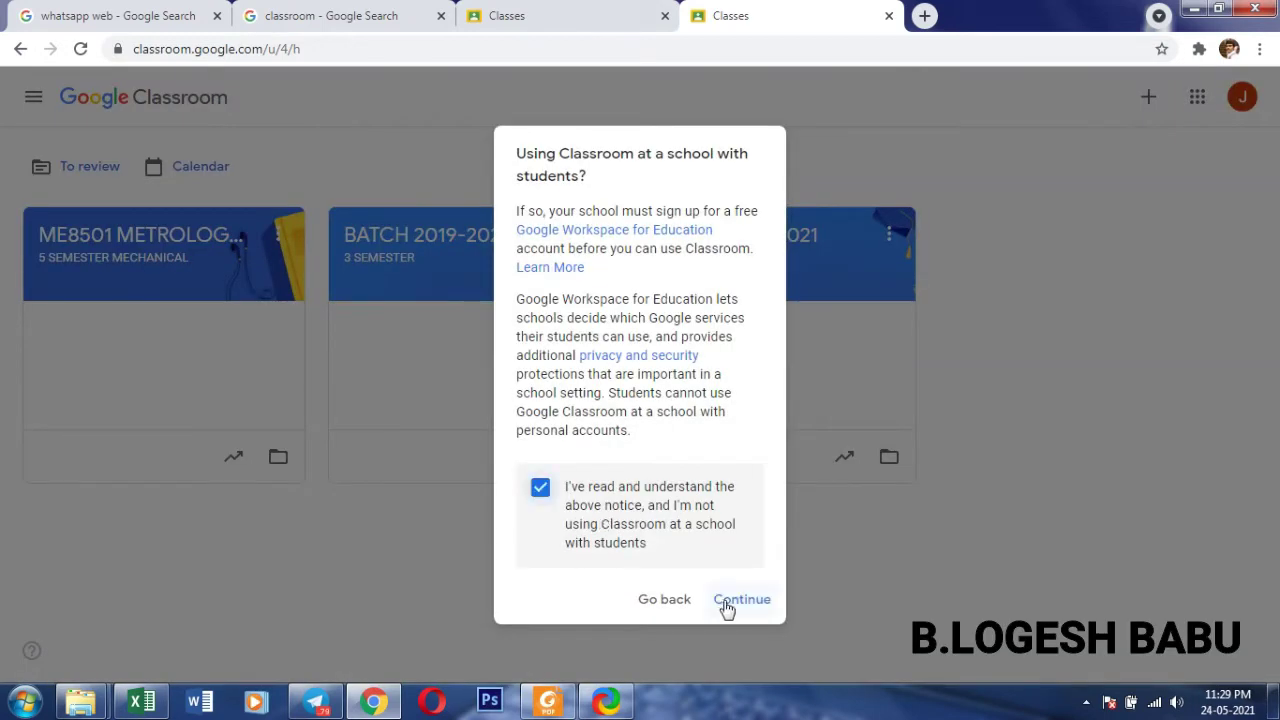
pyautogui.click(726, 607)
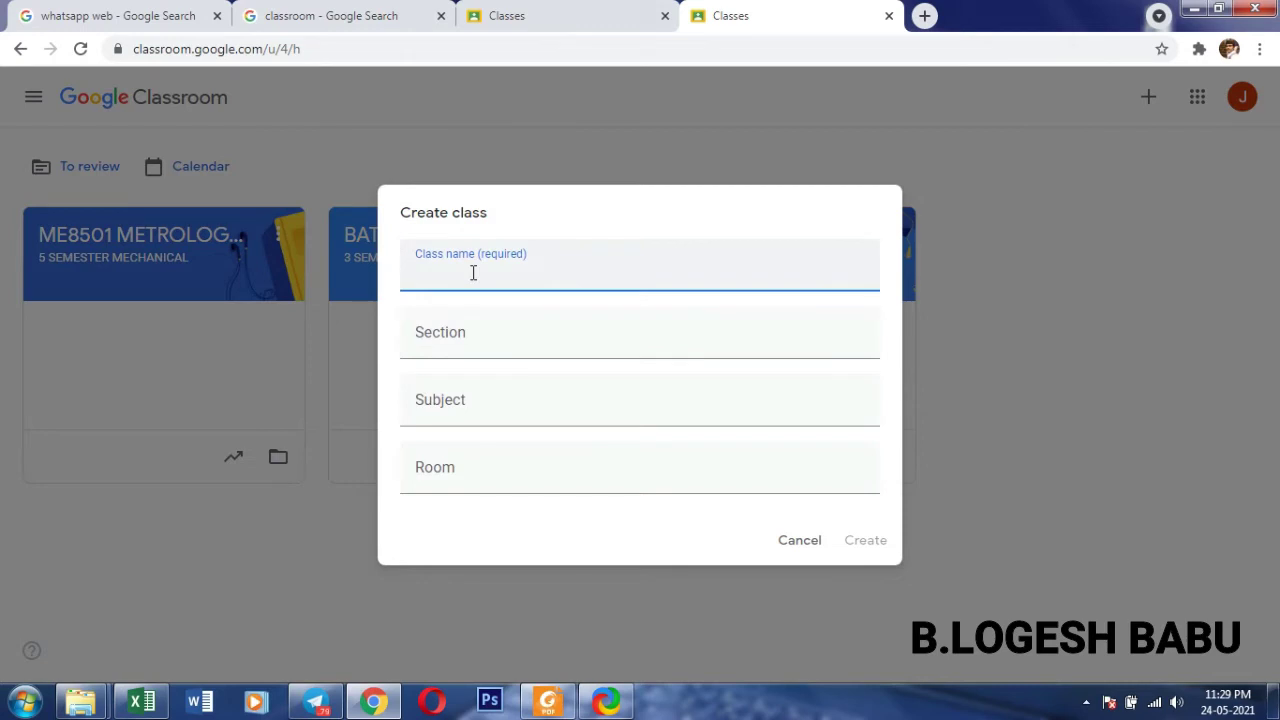
# - Enter ME8593 as the class name and DESIGN OF MACHINE ELEMENTS as the subject
pyautogui.write('ME8593')
pyautogui.click(451, 408)
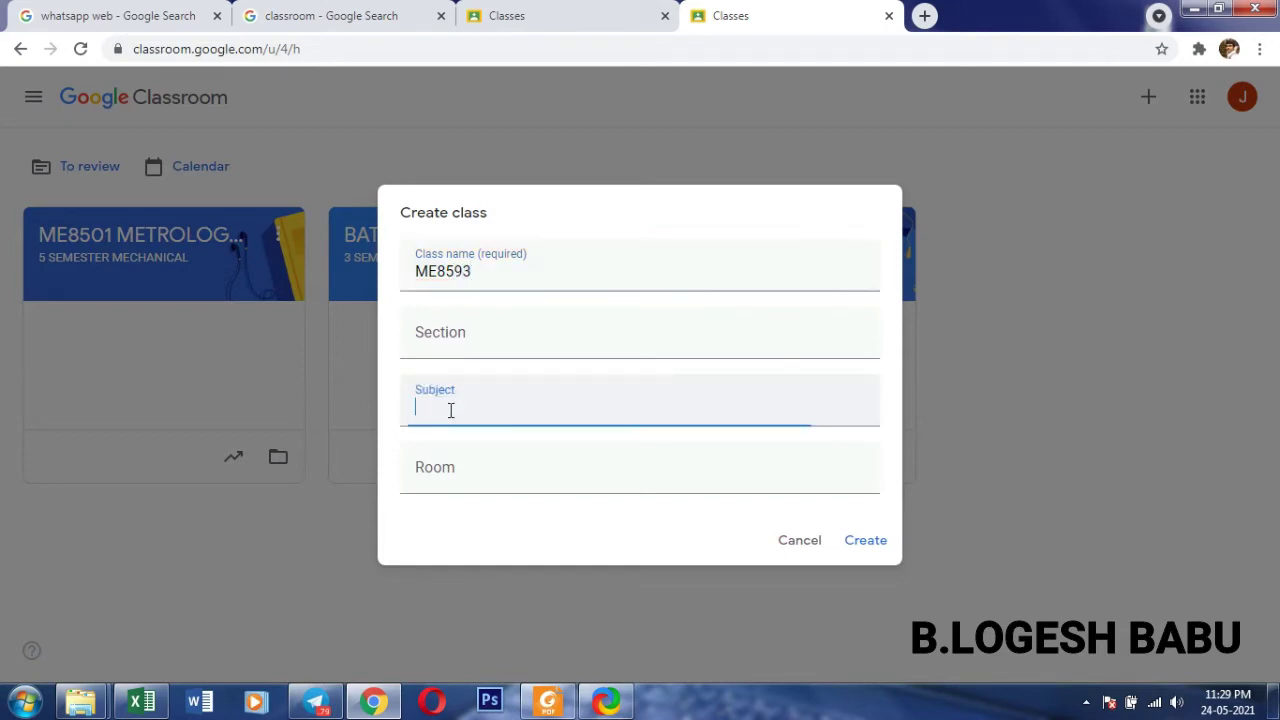
pyautogui.write('DES')
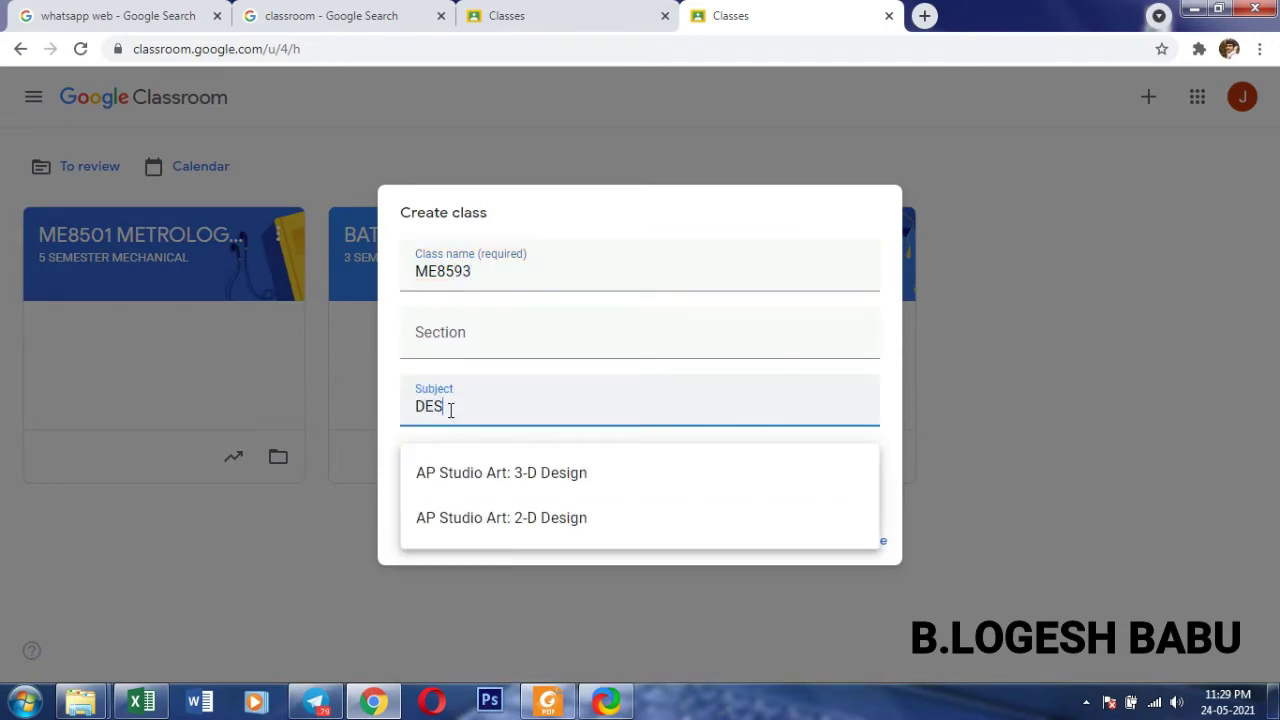
pyautogui.write('IGN OF ')
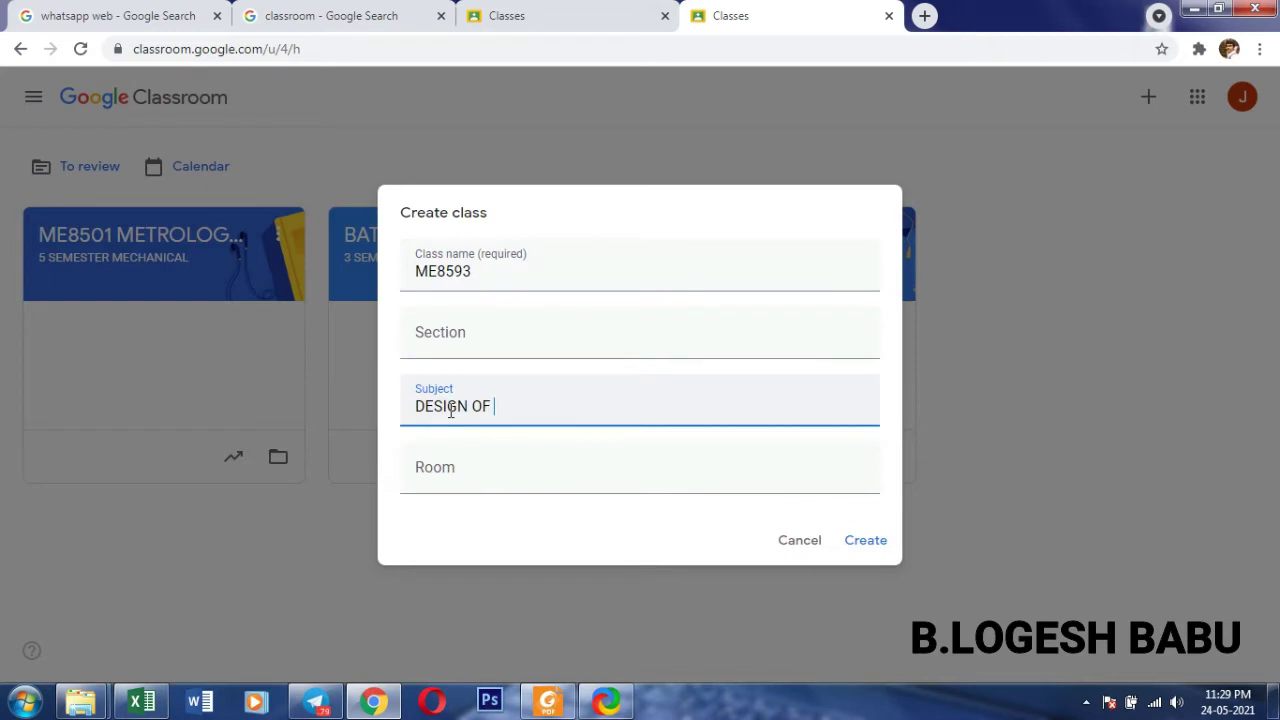
pyautogui.write('MACHINE ELEMENTS')
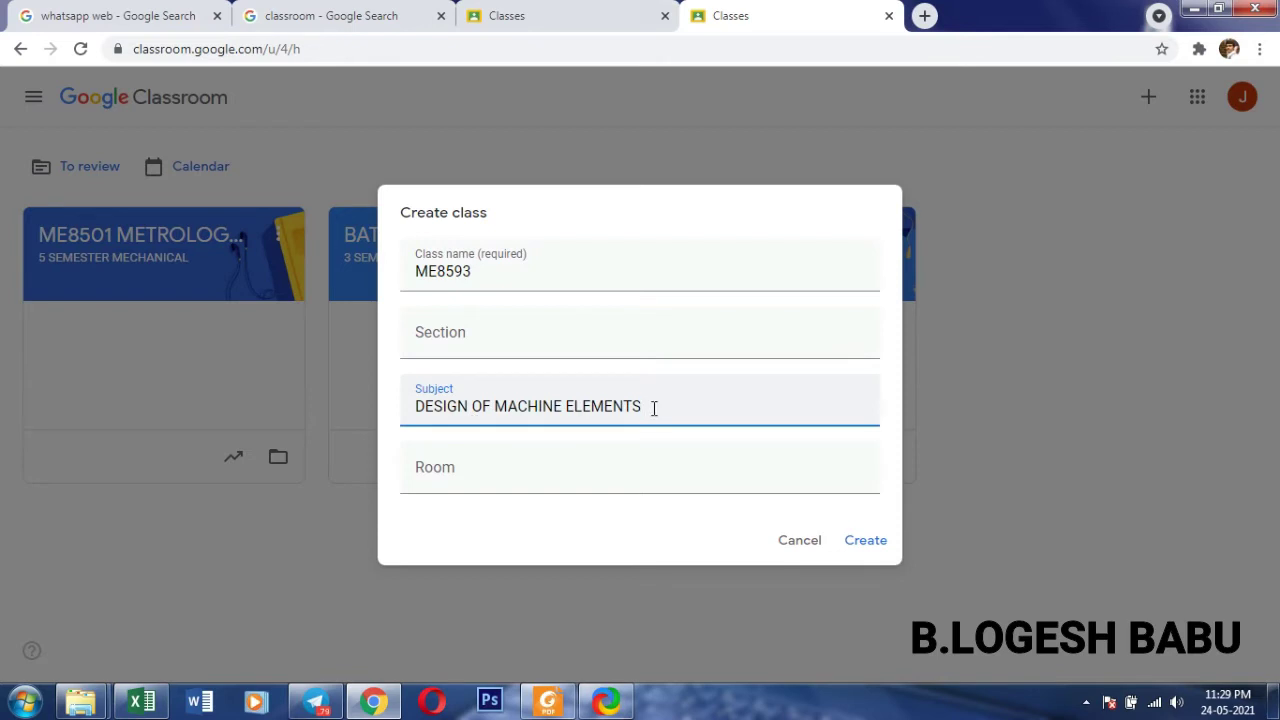
# - Copy the subject text DESIGN OF MACHINE ELEMENTS and append it to the class name after ME8593
pyautogui.moveTo(654, 408); pyautogui.dragTo(328, 401)
pyautogui.hotkey('ctrl', 'c')
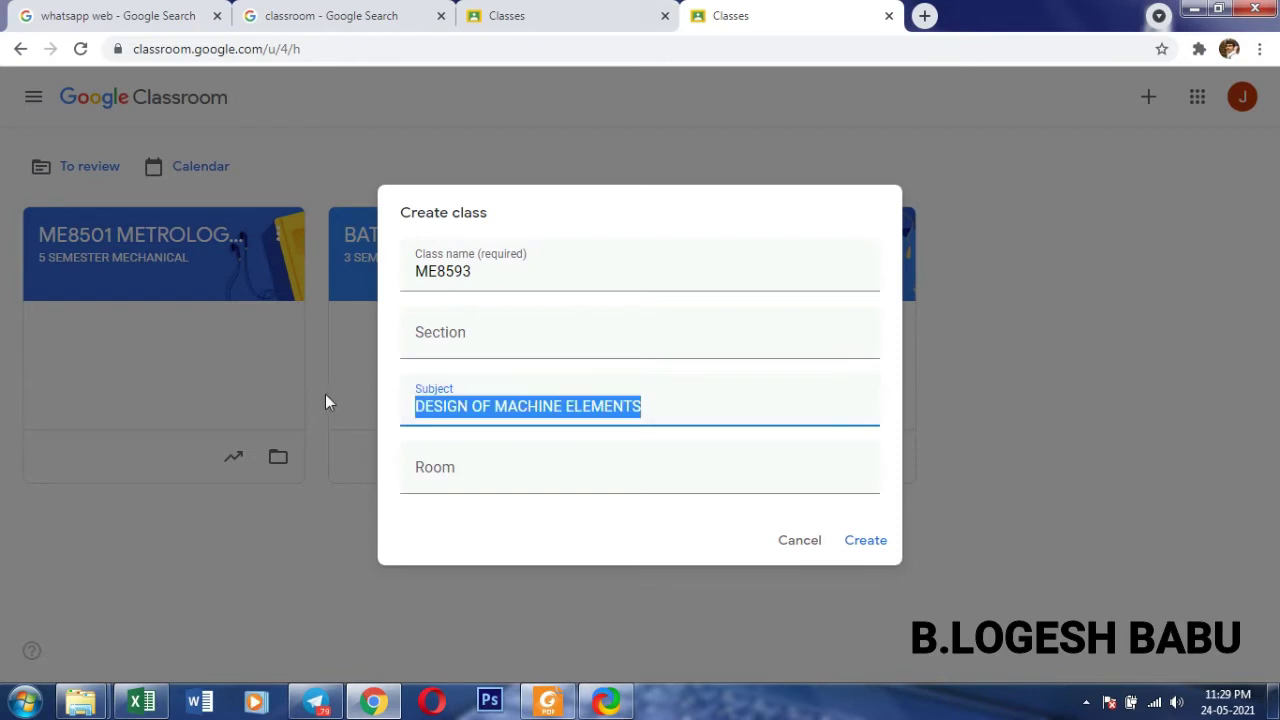
pyautogui.click(494, 275)
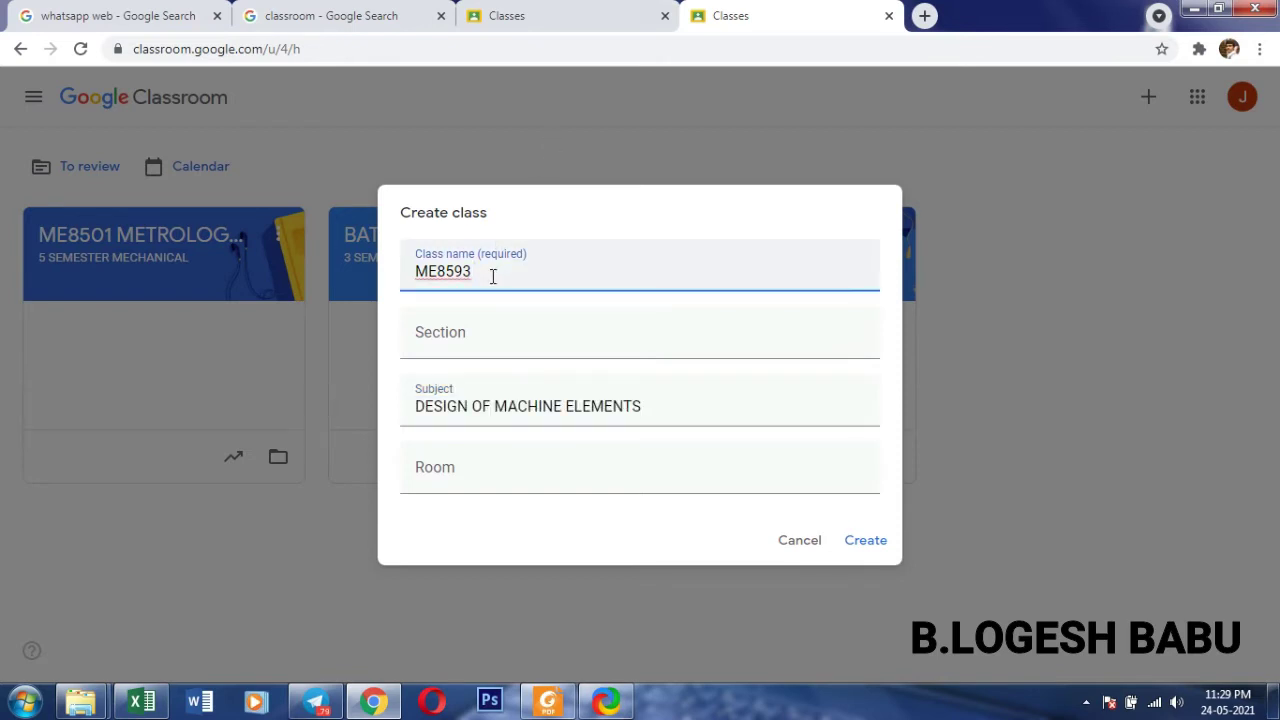
pyautogui.hotkey('ctrl', 'v')
# - Set the section to 7 SEMESTER MECHANICAL and create the machine elements class
pyautogui.click(482, 345)
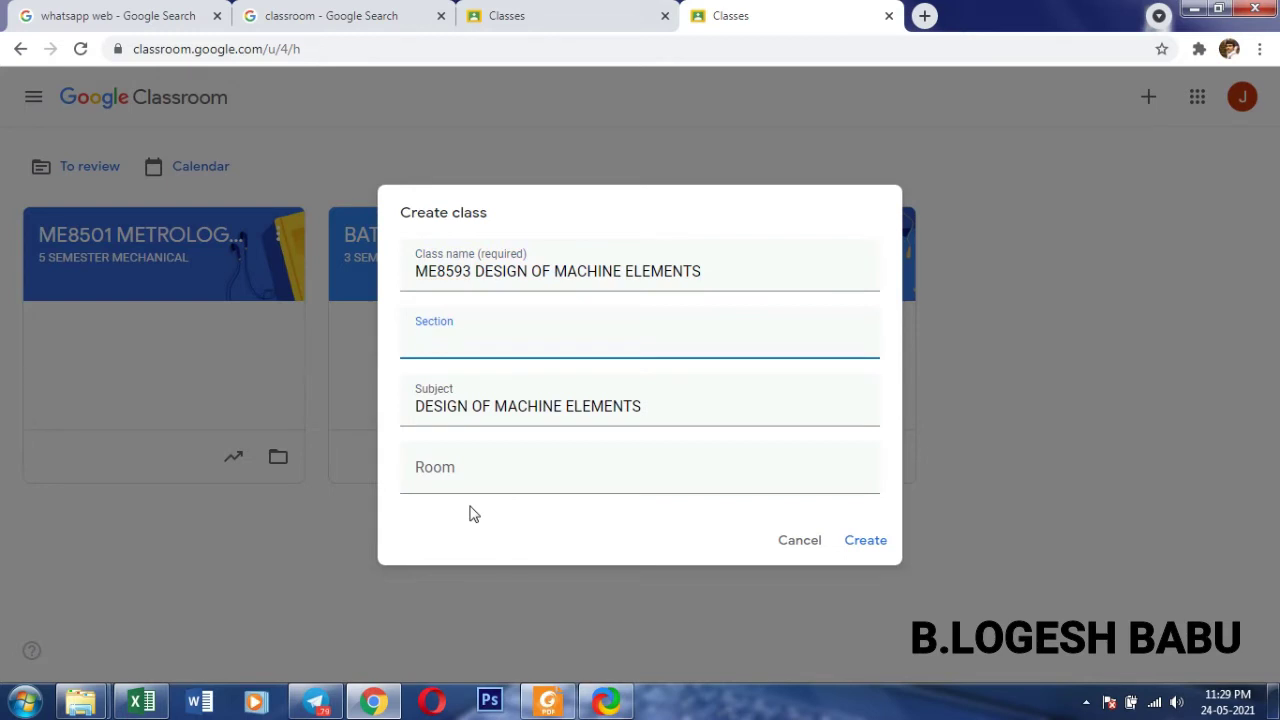
pyautogui.write('7TH SEMESTER')
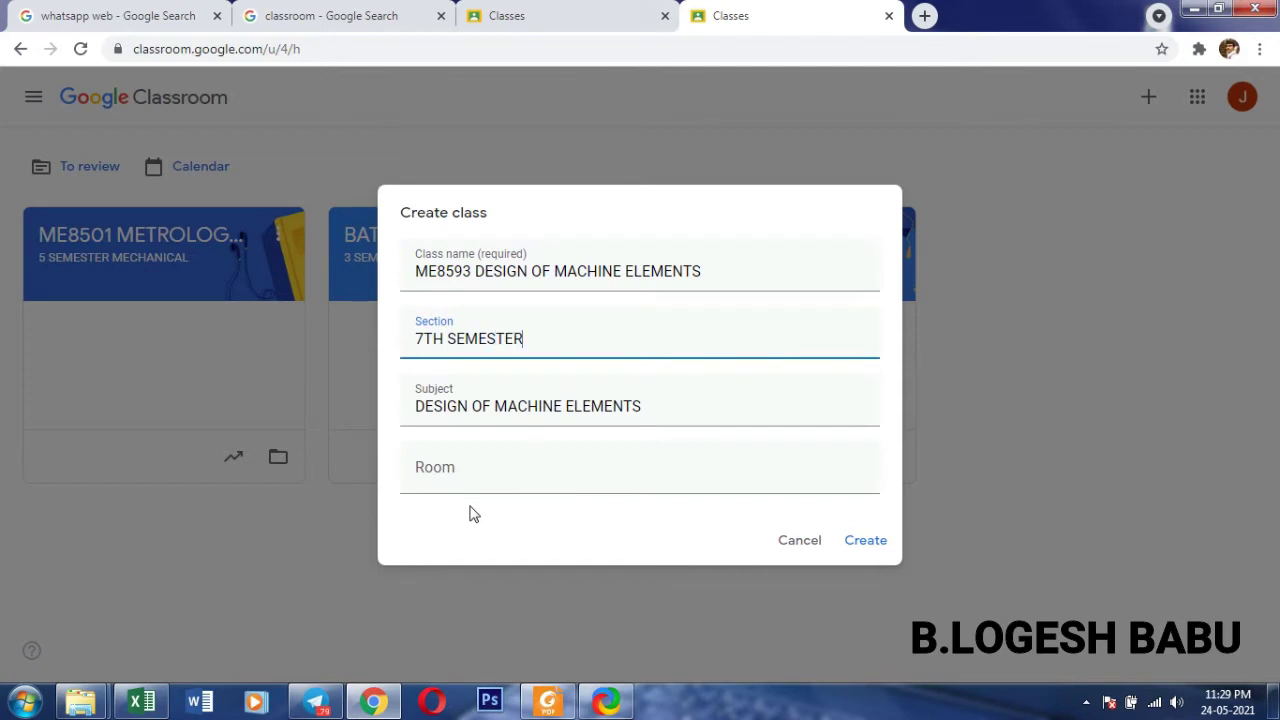
pyautogui.write(' MECHANICAL')
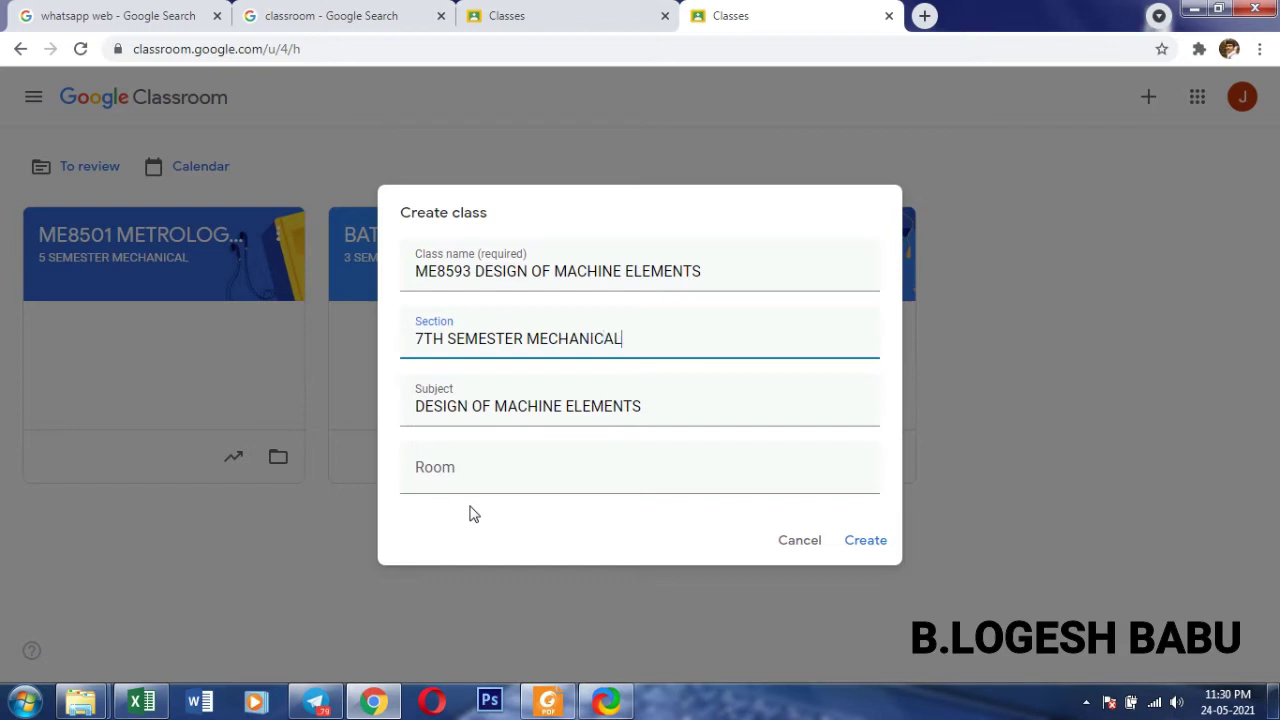
pyautogui.click(452, 343)
pyautogui.press('BackSpace')
pyautogui.press('BackSpace')
pyautogui.press('BackSpace')
pyautogui.press('BackSpace')
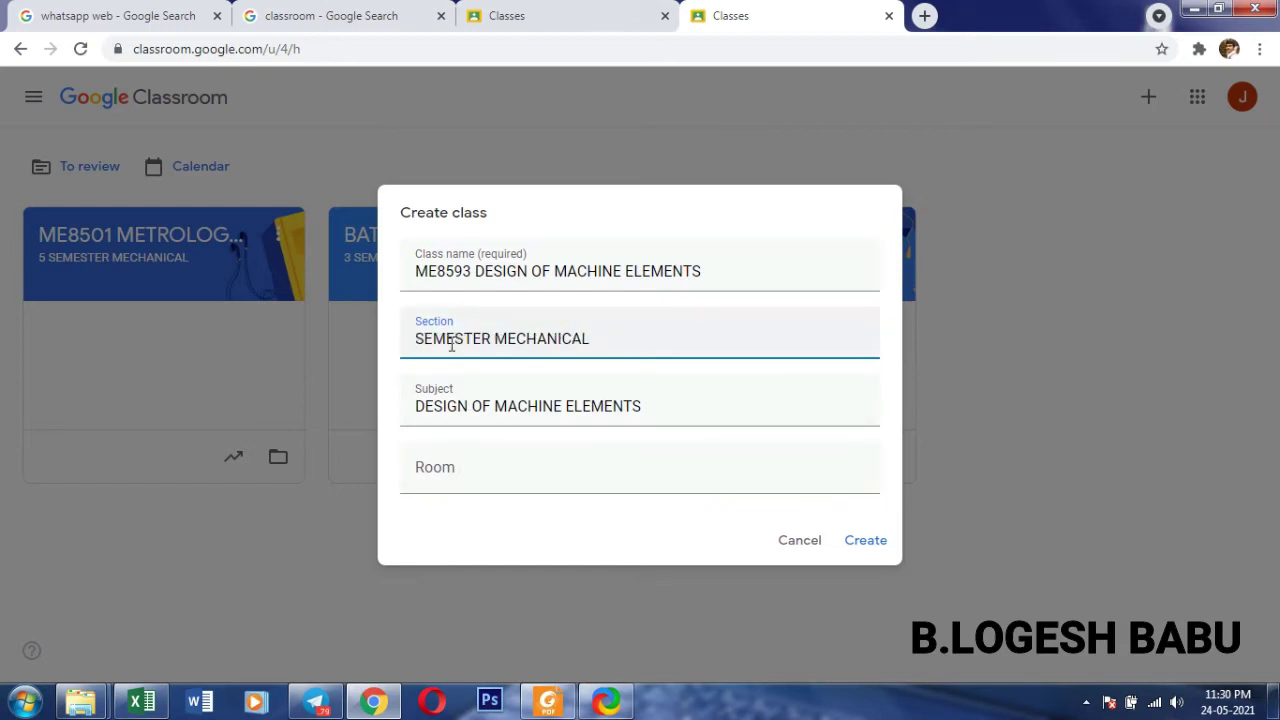
pyautogui.write('7')
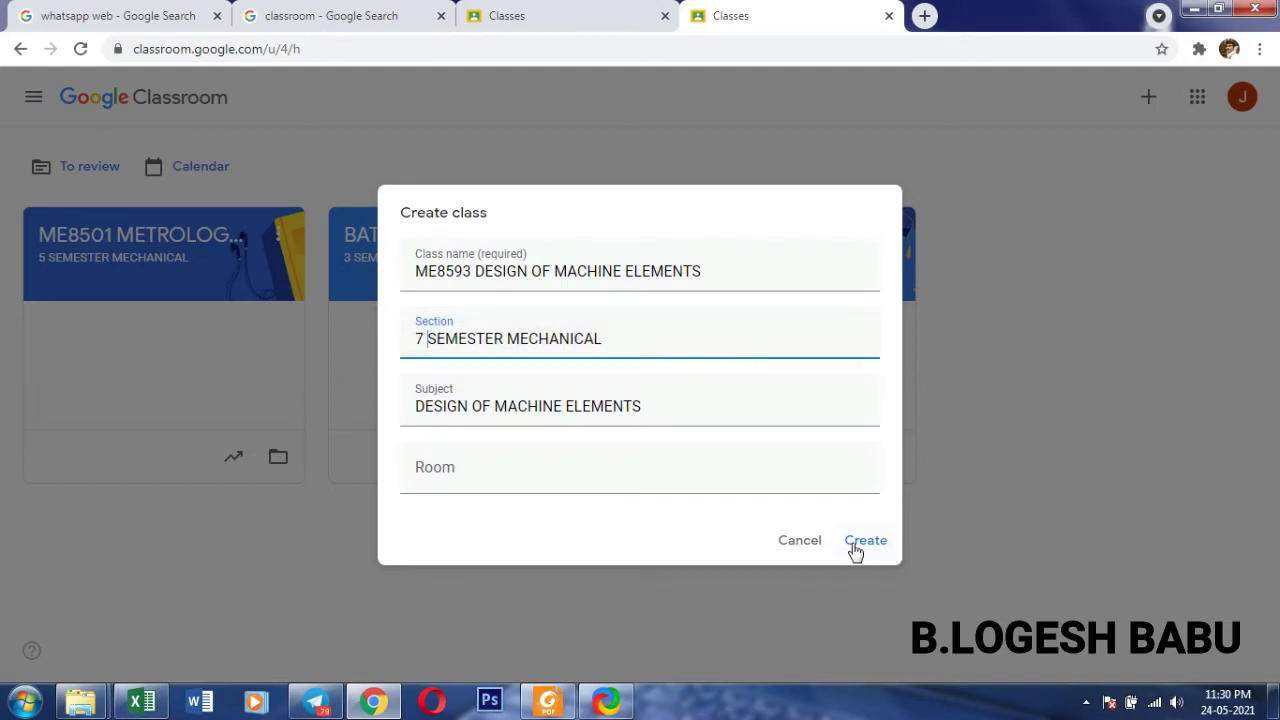
pyautogui.click(856, 545)
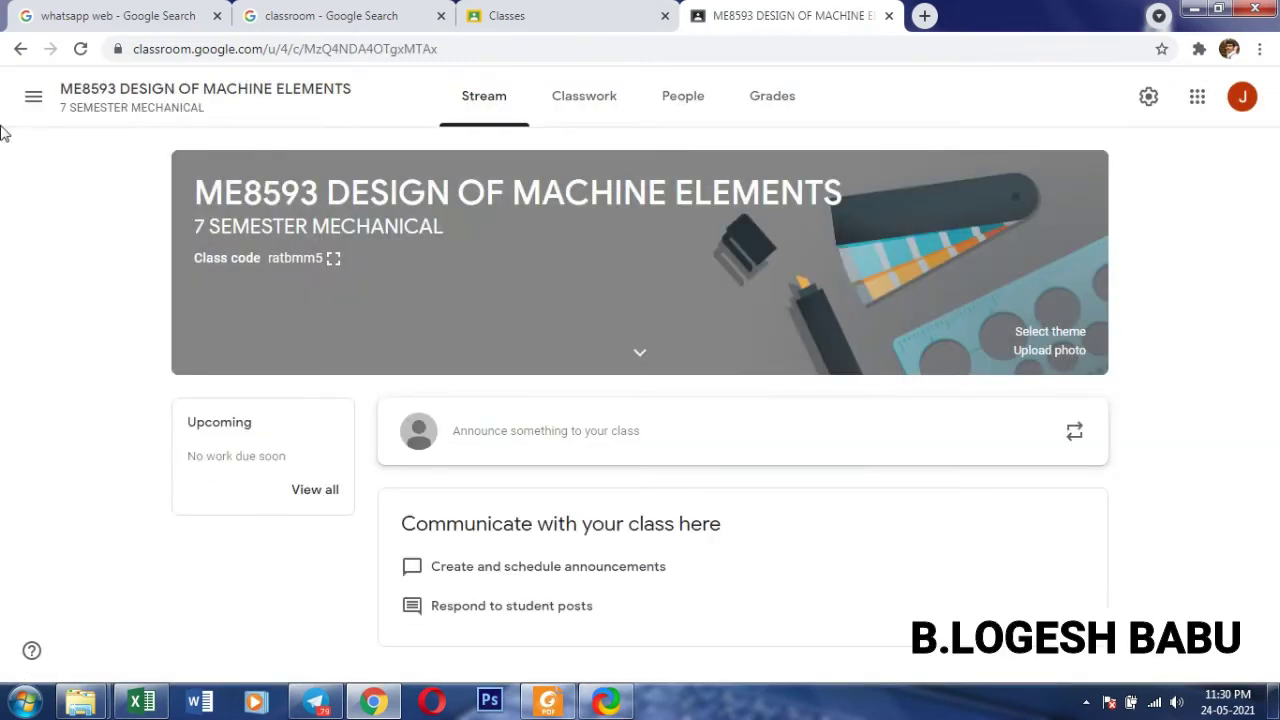
# - Return to the class overview and open the ME8501 METROLOGY AND MEASUREMENT class
pyautogui.click(32, 104)
pyautogui.click(106, 117)
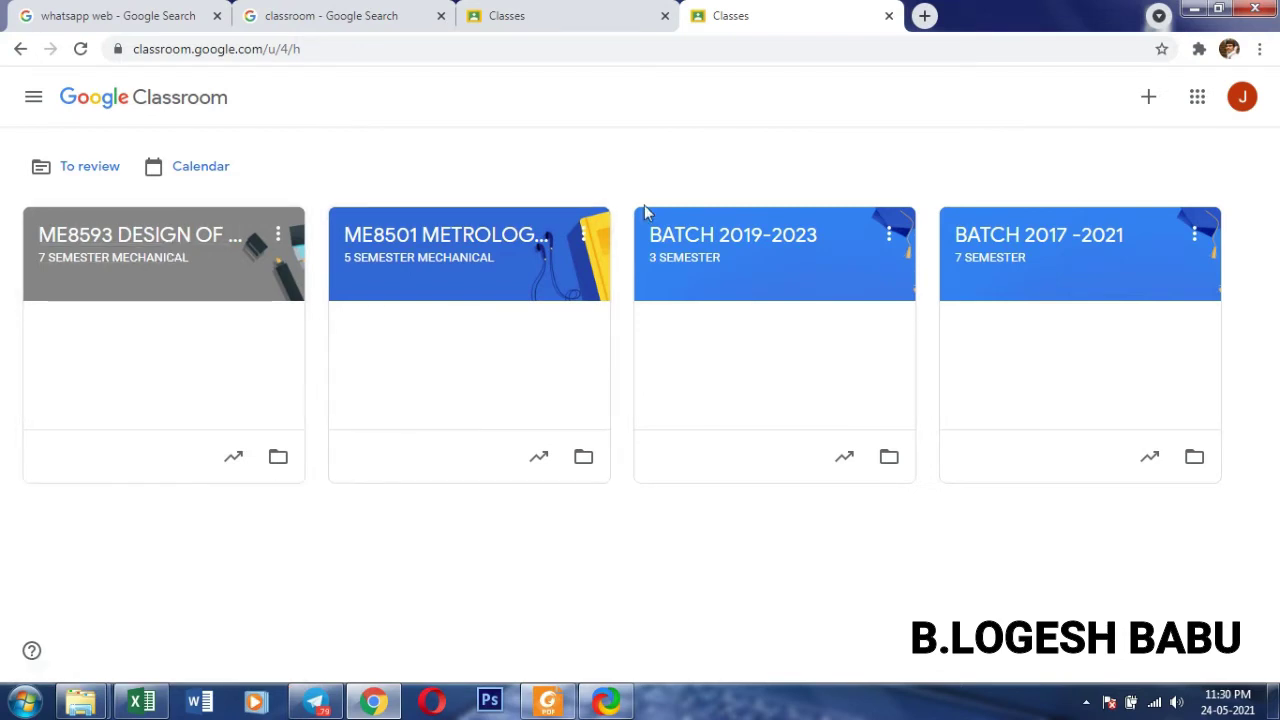
pyautogui.click(447, 240)
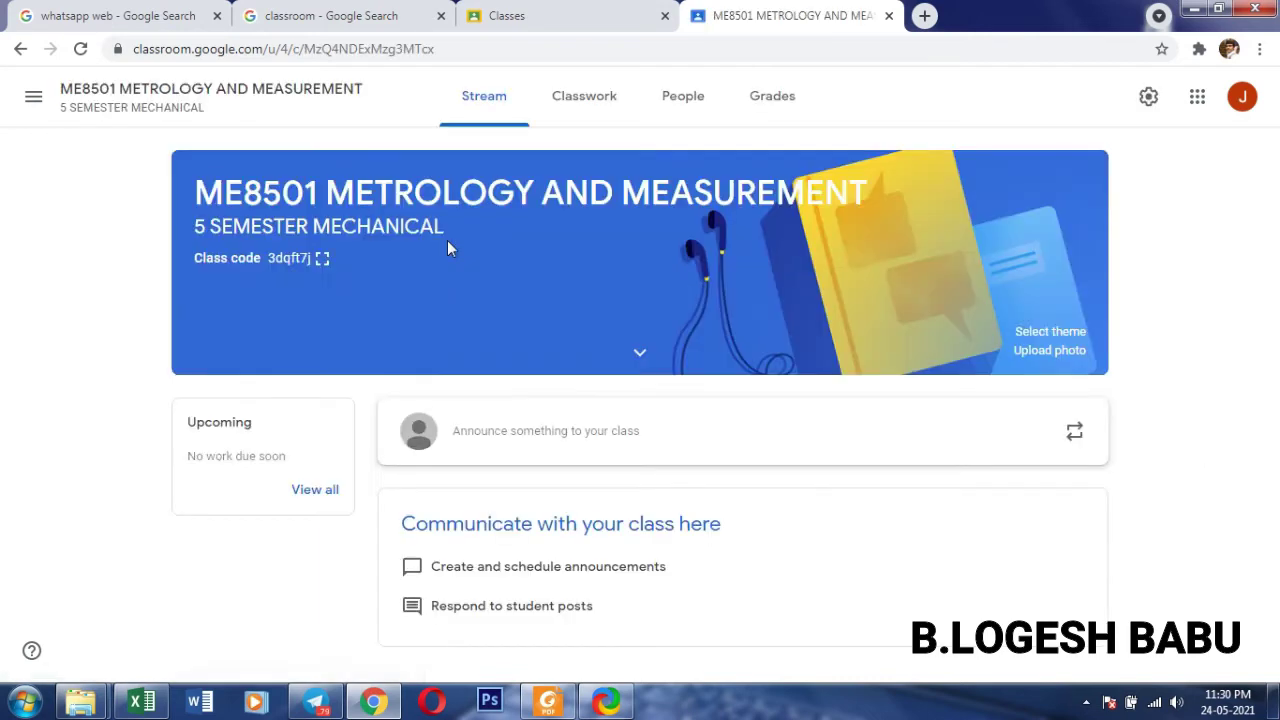
# - View the teacher invitation form for the ME8501 METROLOGY AND MEASUREMENT class and close it without inviting anyone
pyautogui.click(679, 105)
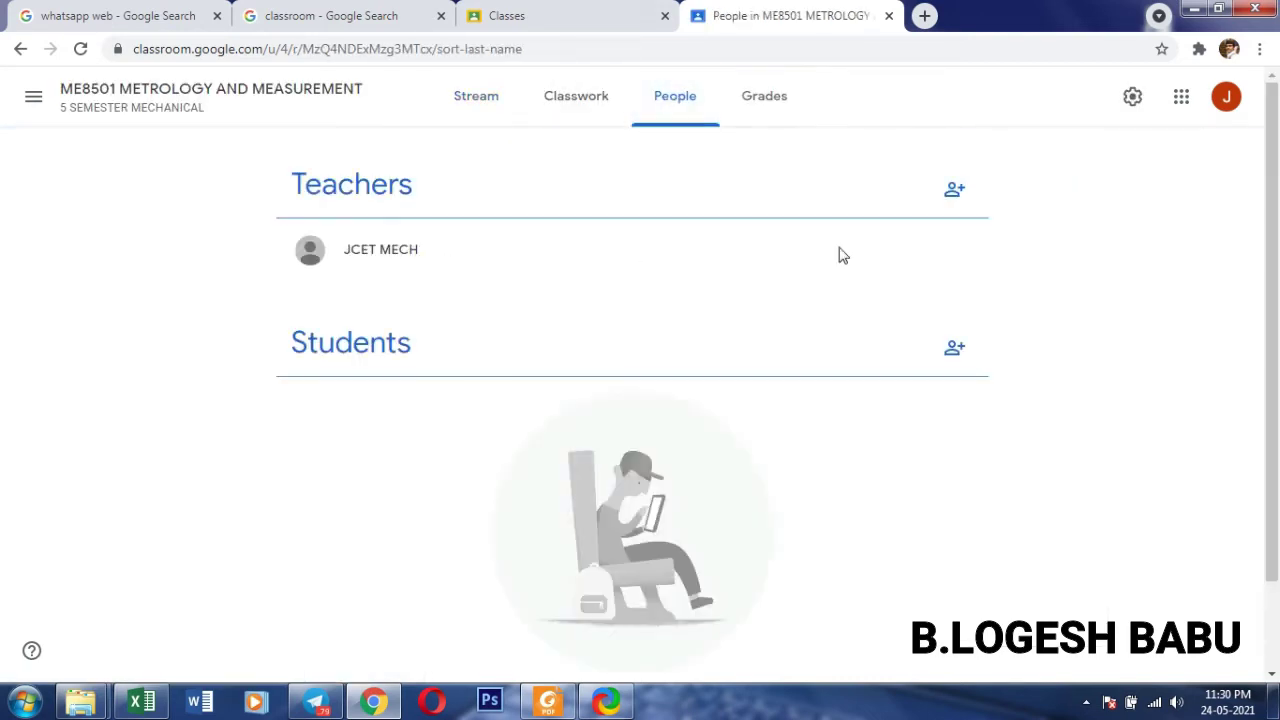
pyautogui.click(955, 195)
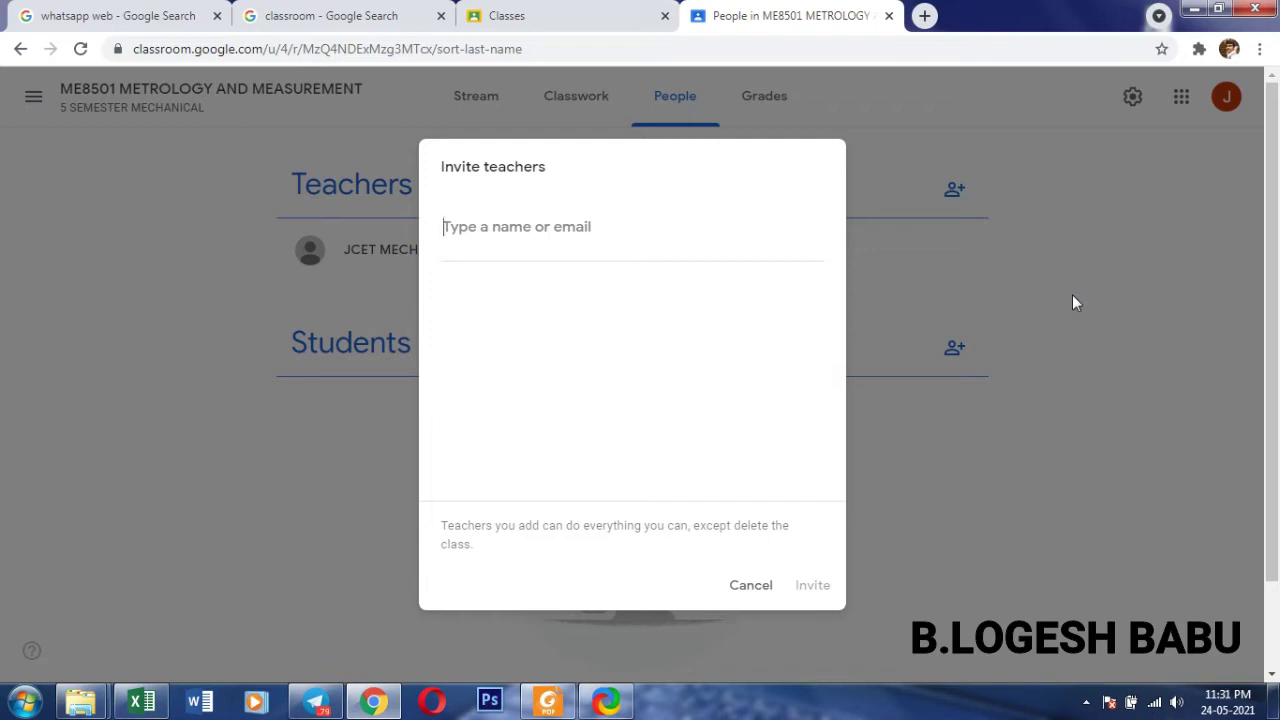
pyautogui.click(750, 587)
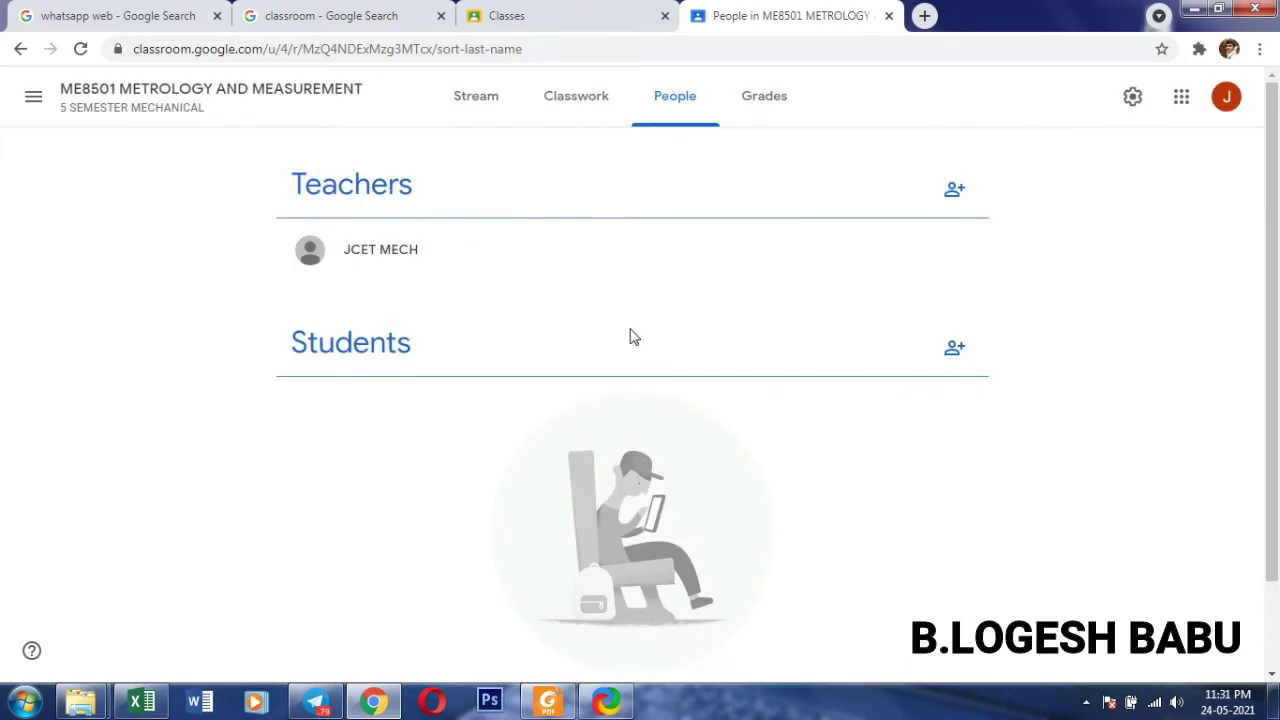
# - Copy the student invite link of the metrology class and close the invitation form
pyautogui.click(957, 348)
pyautogui.click(811, 234)
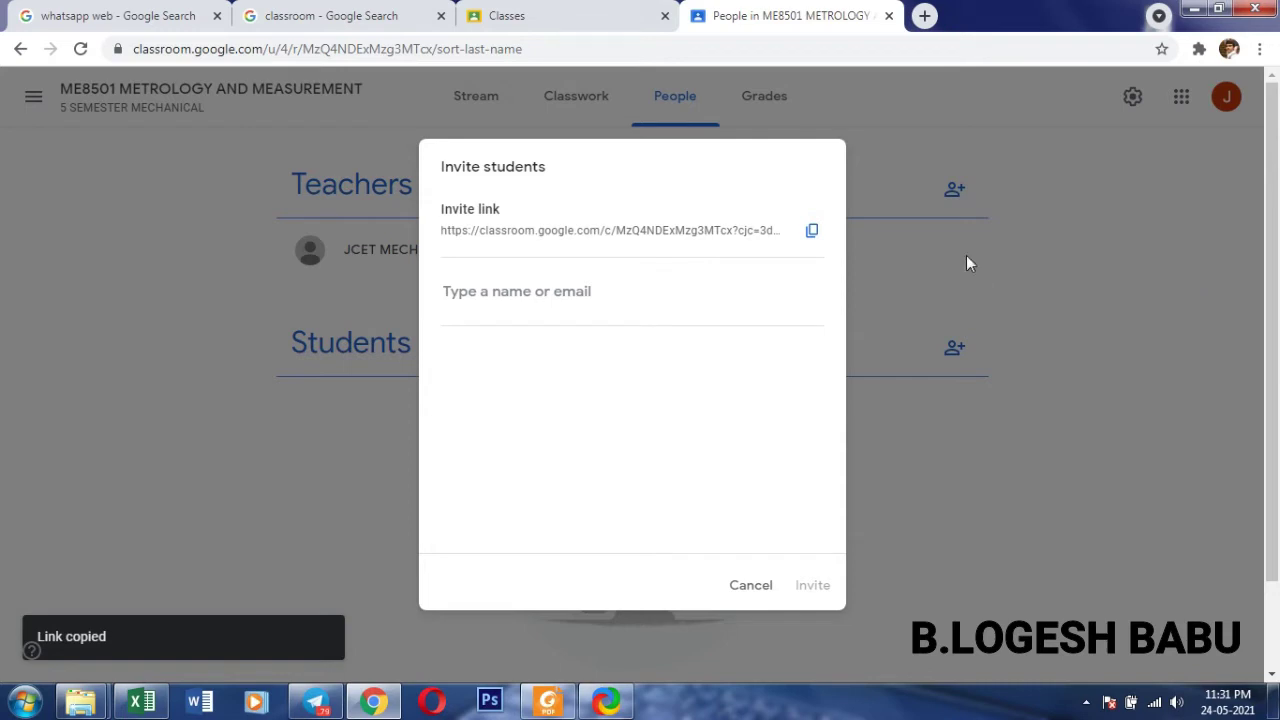
pyautogui.click(751, 590)
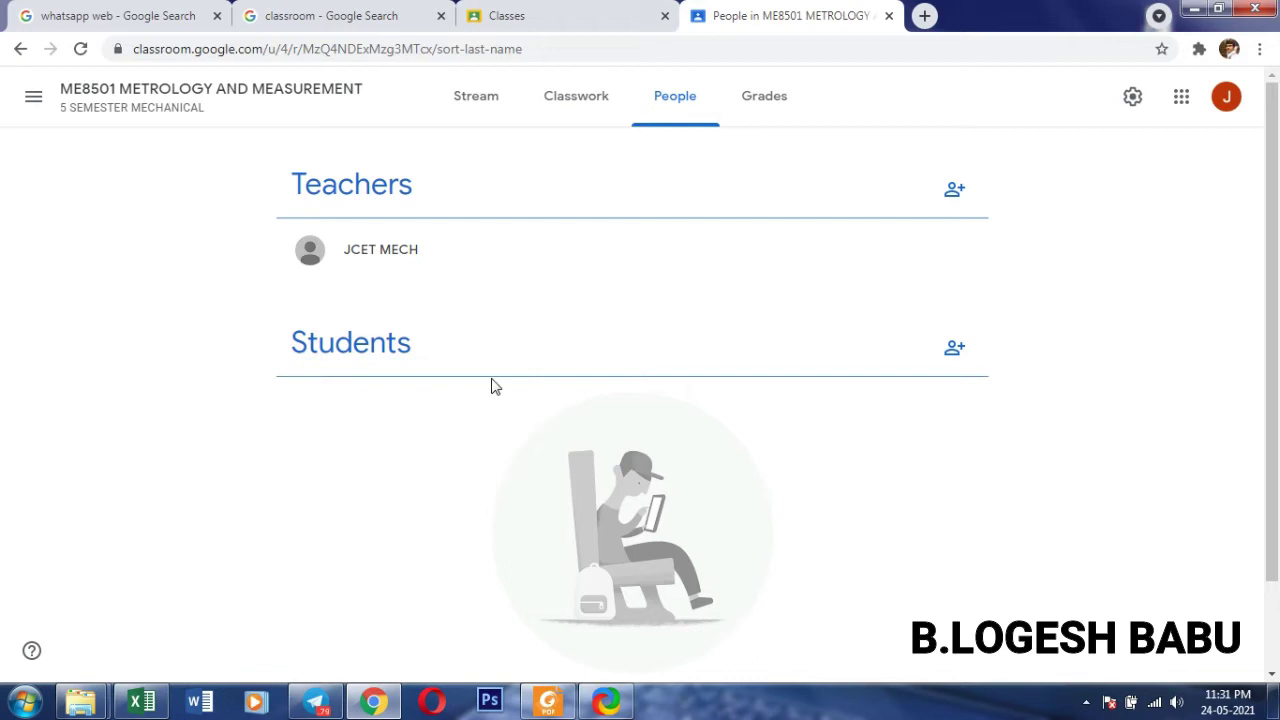
# - Create a new classwork material in the metrology class with the title QUESTION PAPER
pyautogui.click(561, 106)
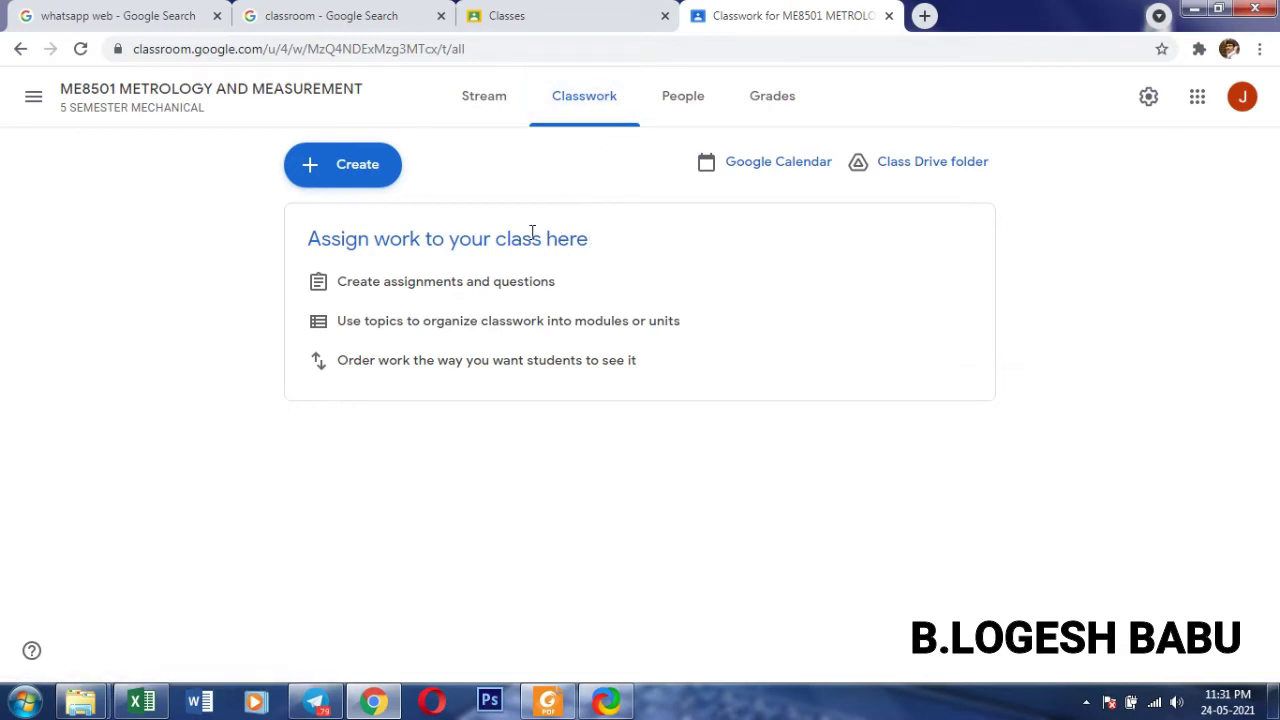
pyautogui.click(378, 181)
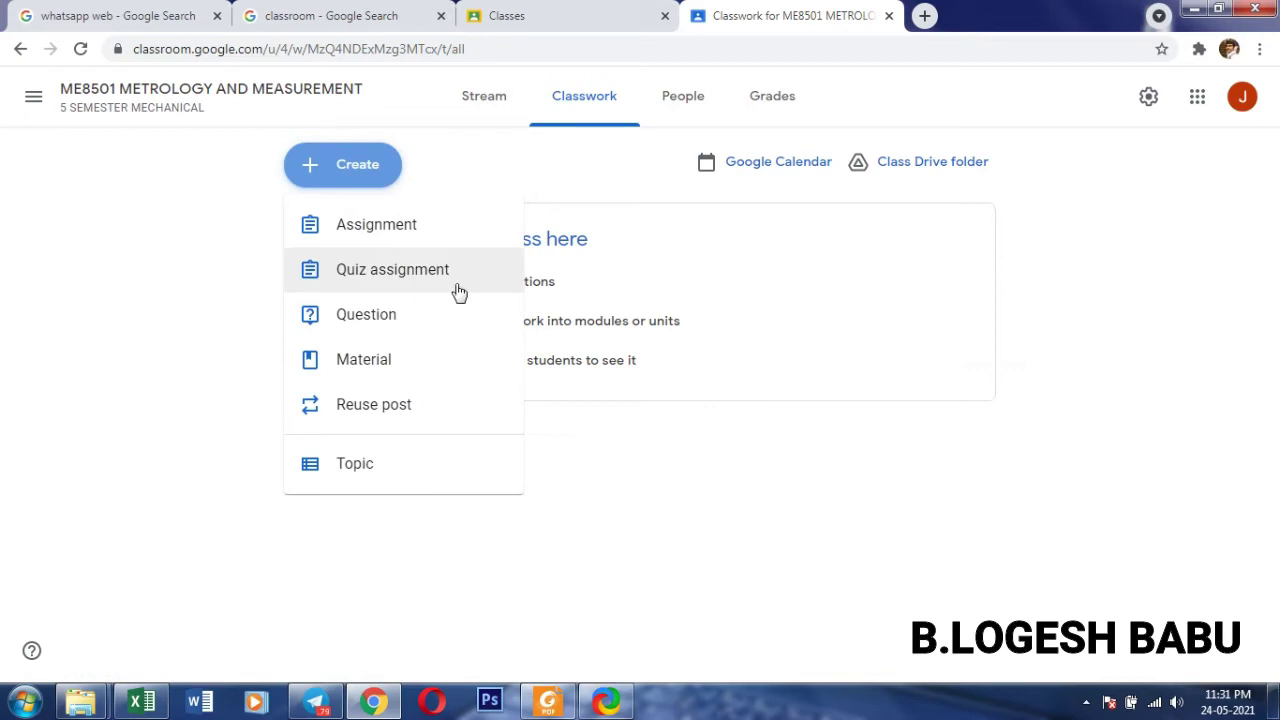
pyautogui.click(667, 241)
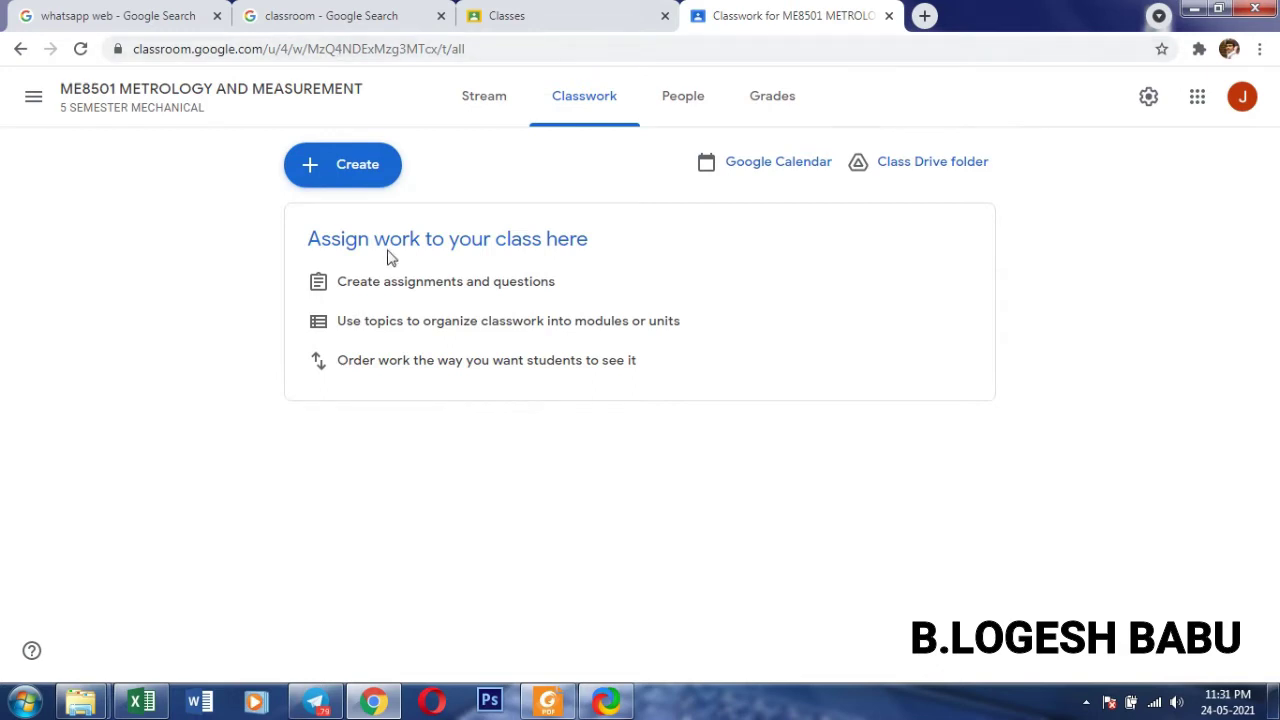
pyautogui.click(343, 177)
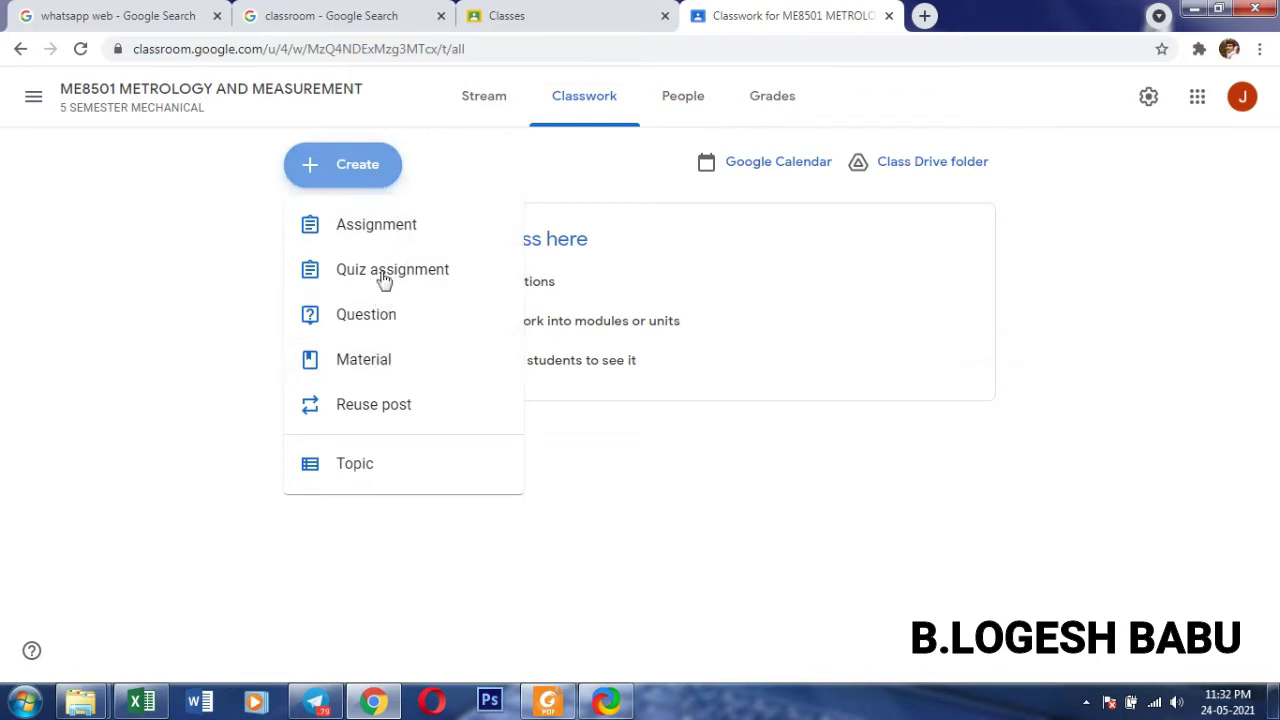
pyautogui.click(386, 368)
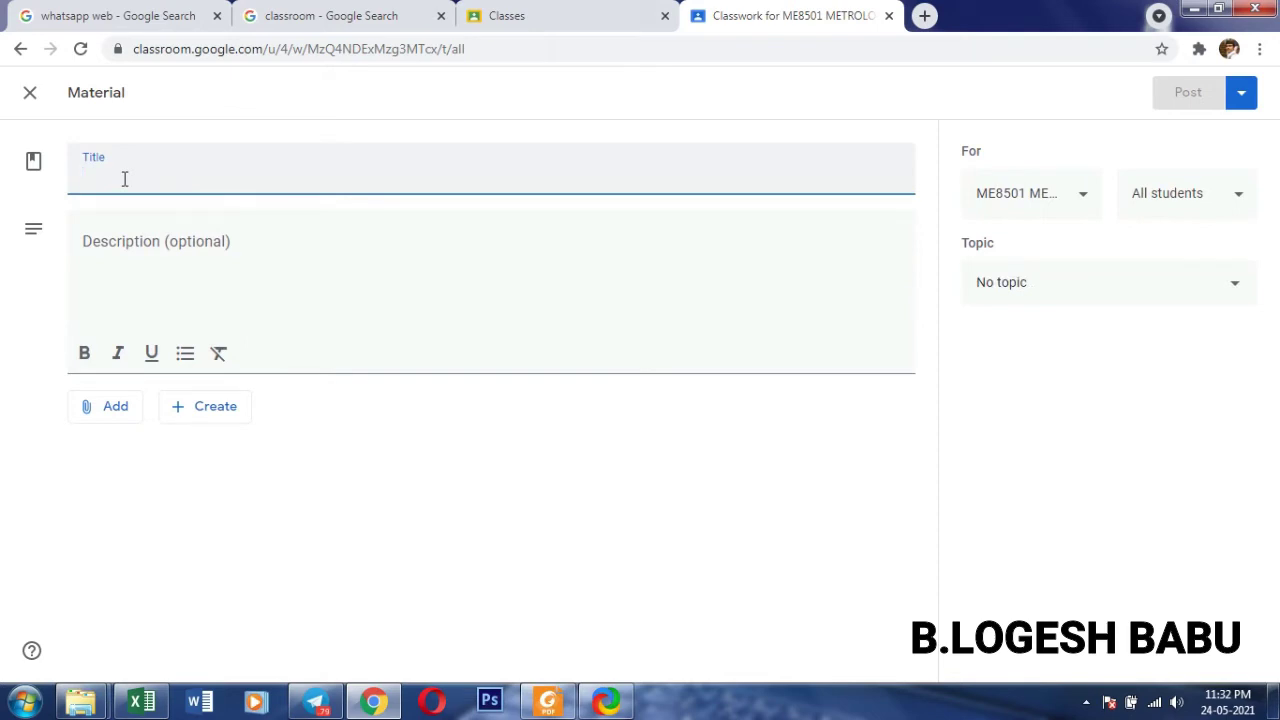
pyautogui.write('QU')
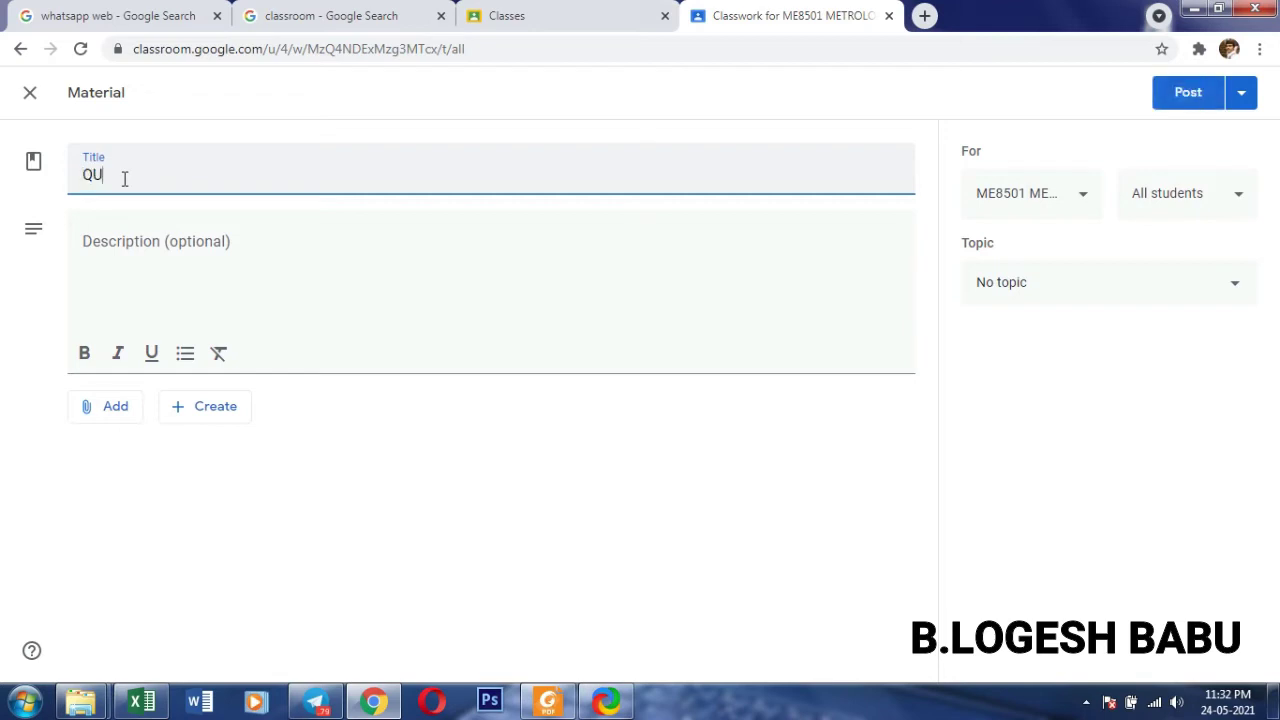
pyautogui.write('ESTION PAPER')
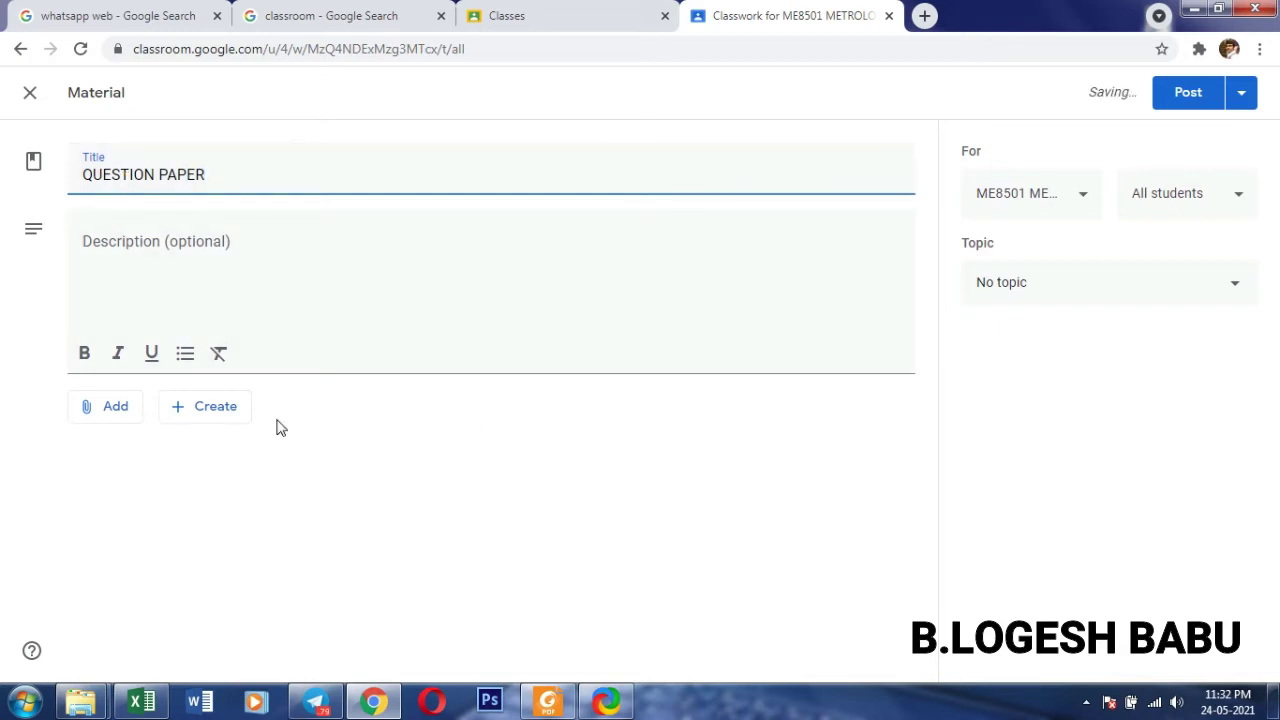
# - Start attaching a file to the material and browse the computer for a file to upload
pyautogui.click(108, 414)
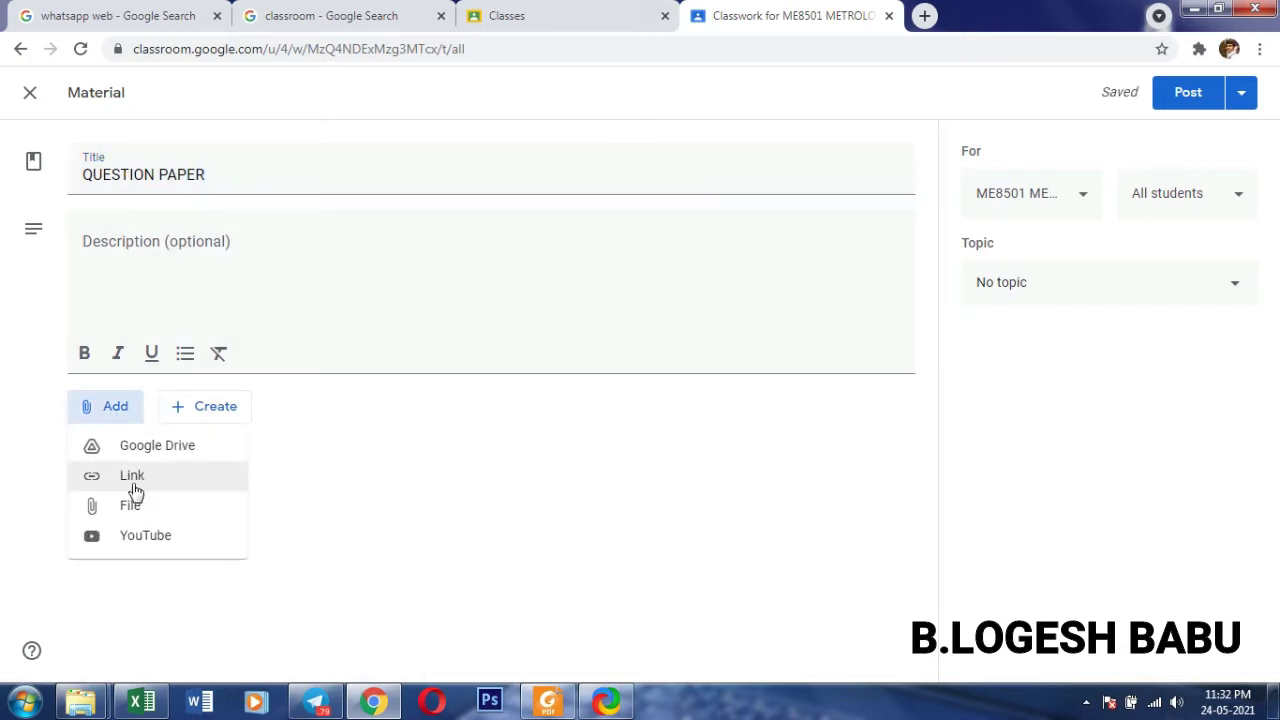
pyautogui.click(137, 516)
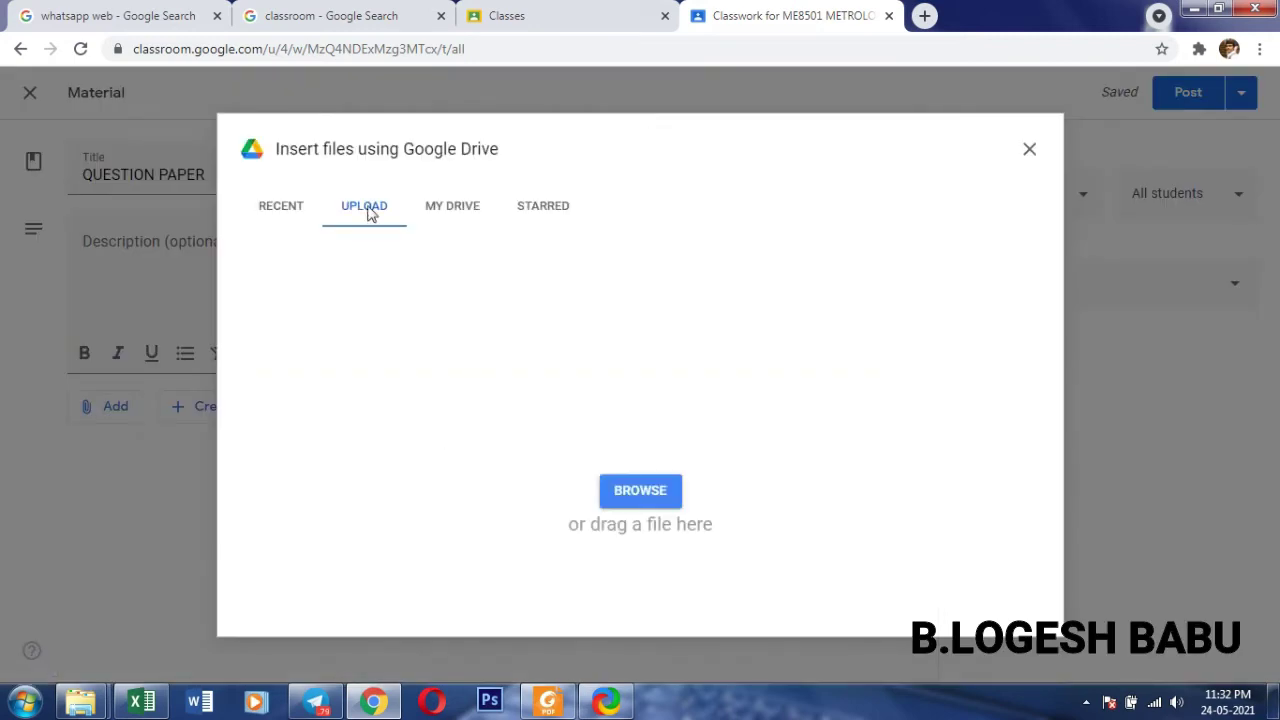
pyautogui.click(640, 492)
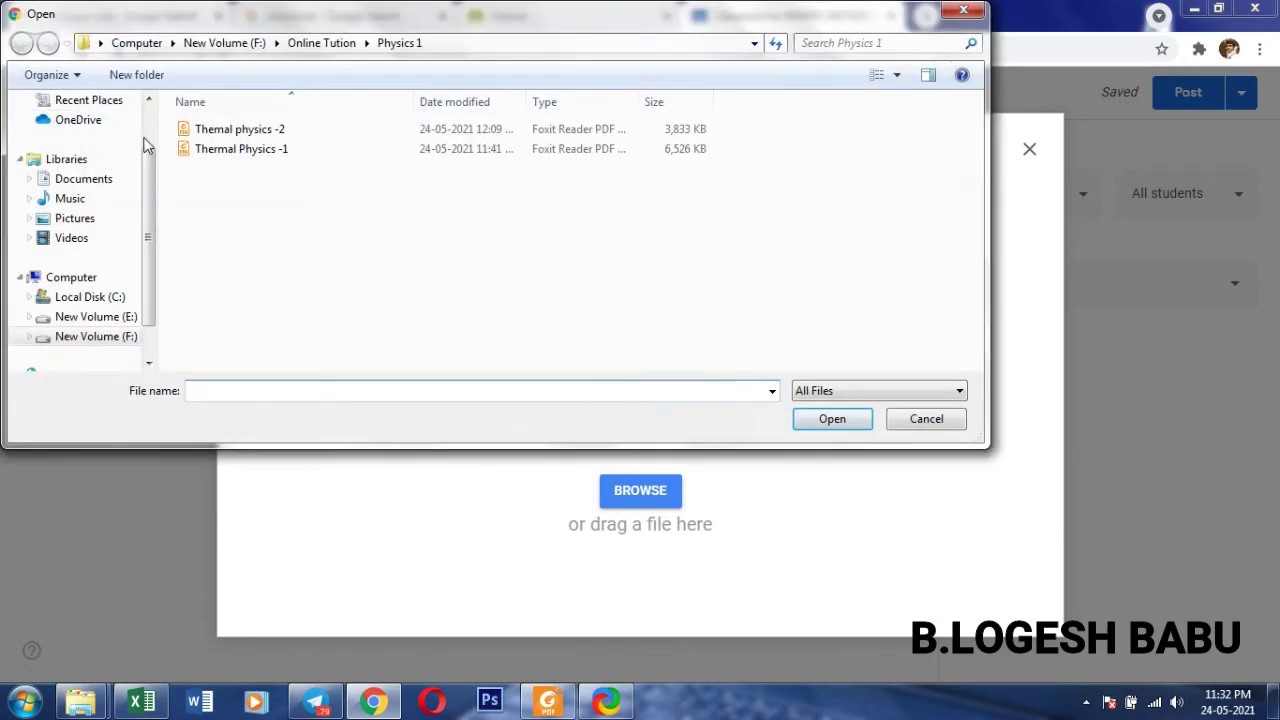
# - Look through the files in the Desktop folder for a question paper to upload
pyautogui.scroll(2, 80, 145)
pyautogui.click(80, 129)
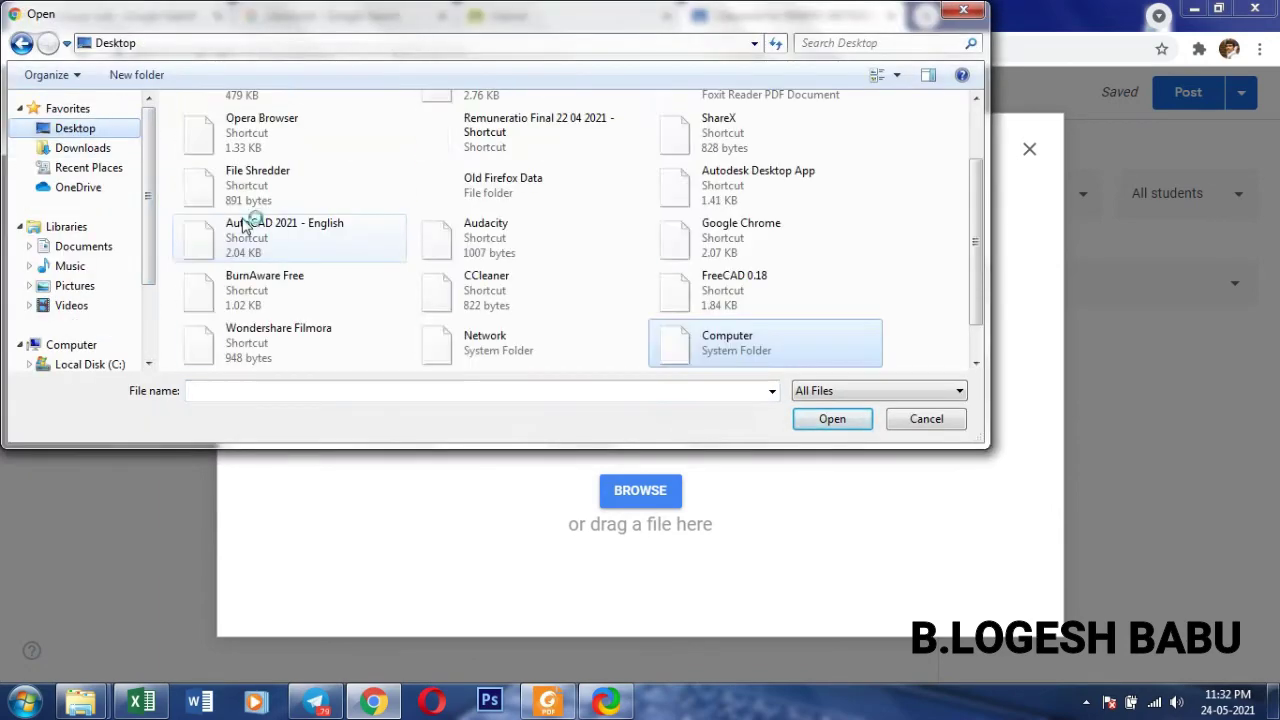
pyautogui.click(362, 259)
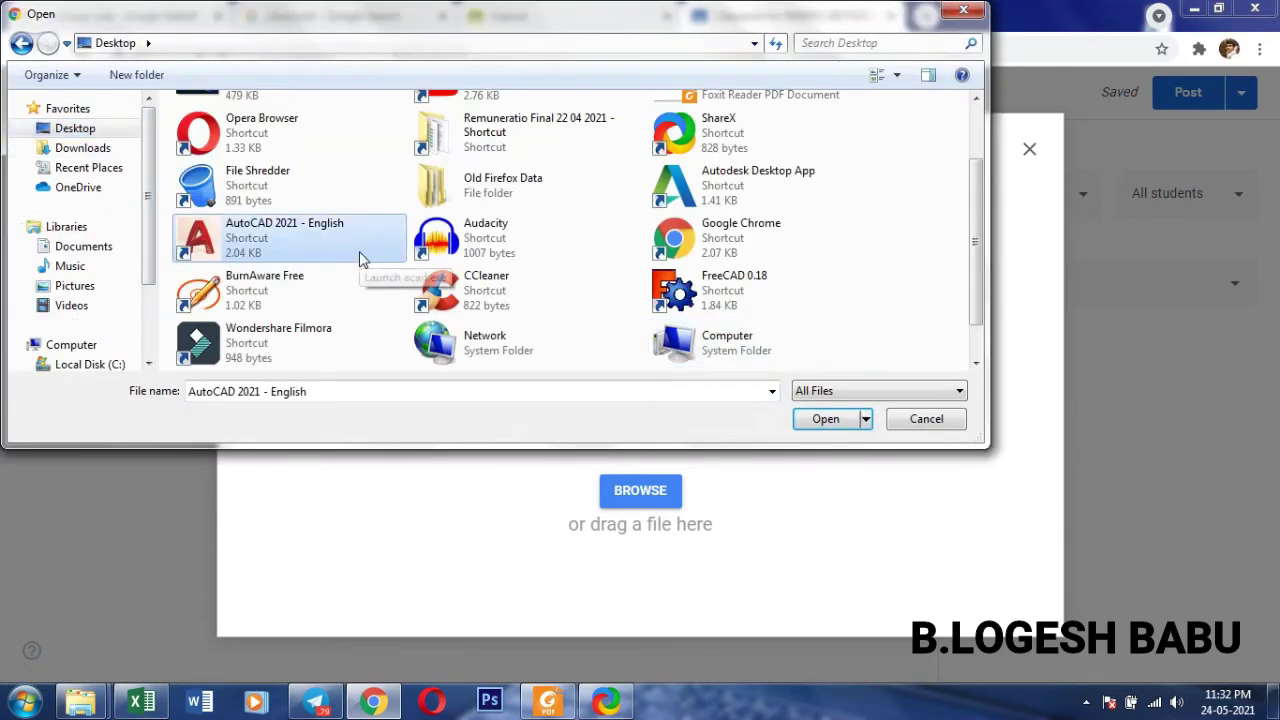
pyautogui.press('Home')
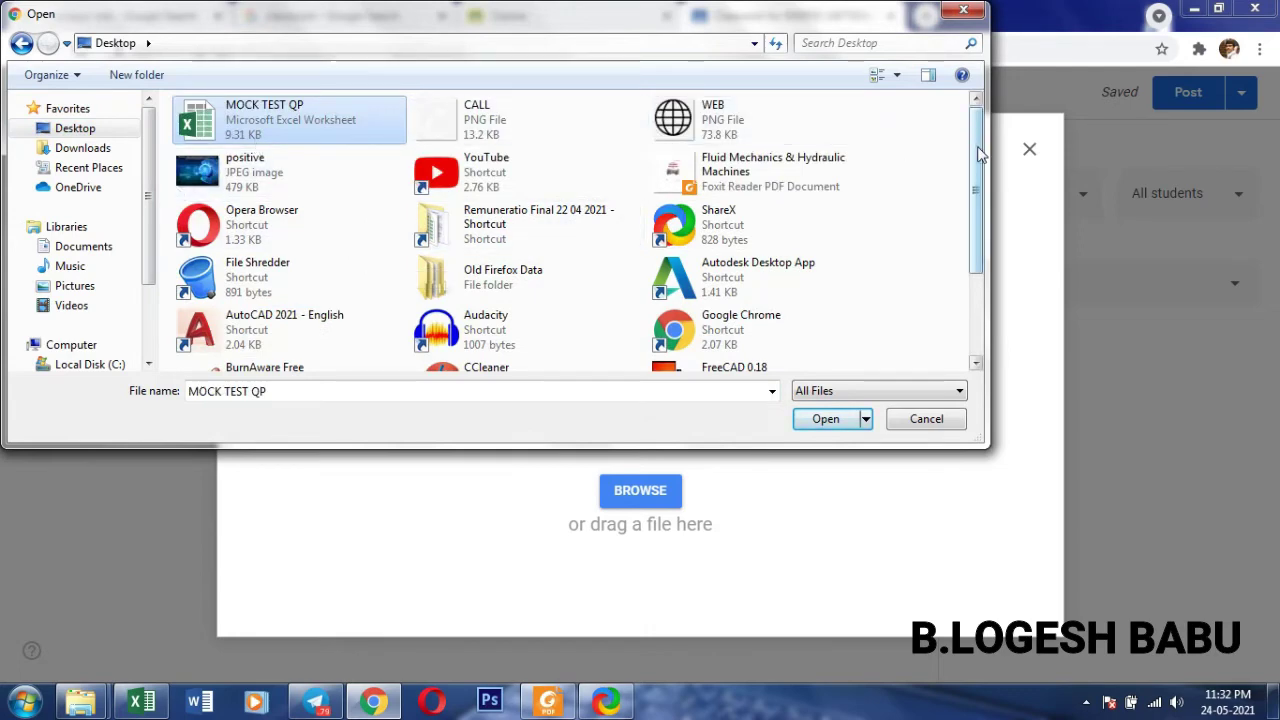
pyautogui.moveTo(978, 148); pyautogui.dragTo(978, 278)
pyautogui.moveTo(978, 210); pyautogui.dragTo(981, 100)
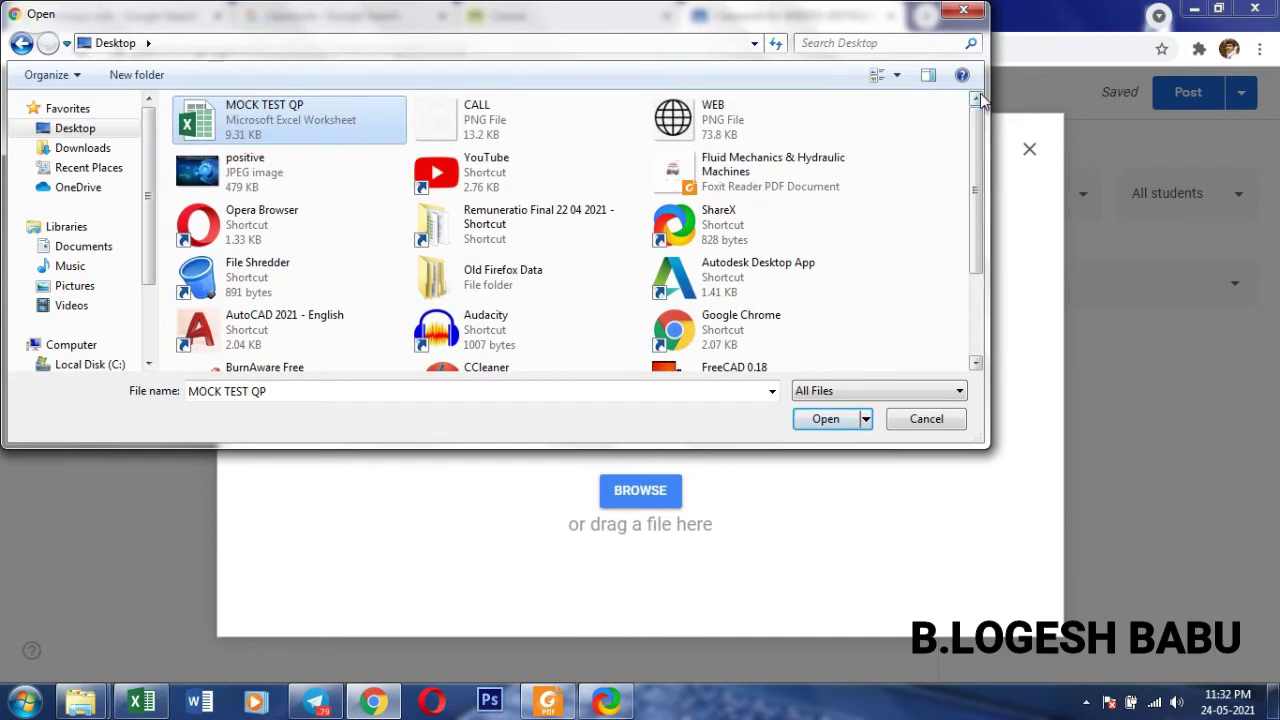
pyautogui.click(92, 129)
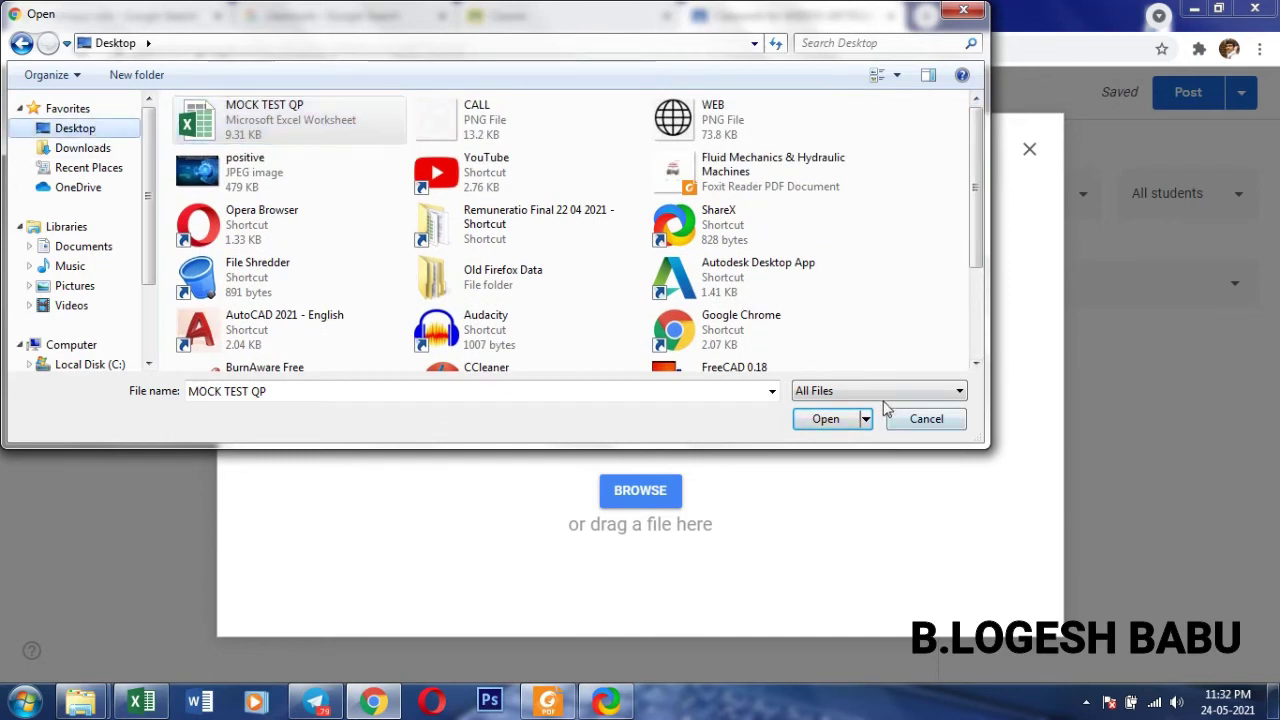
pyautogui.click(557, 277)
pyautogui.scroll(-3, 632, 246)
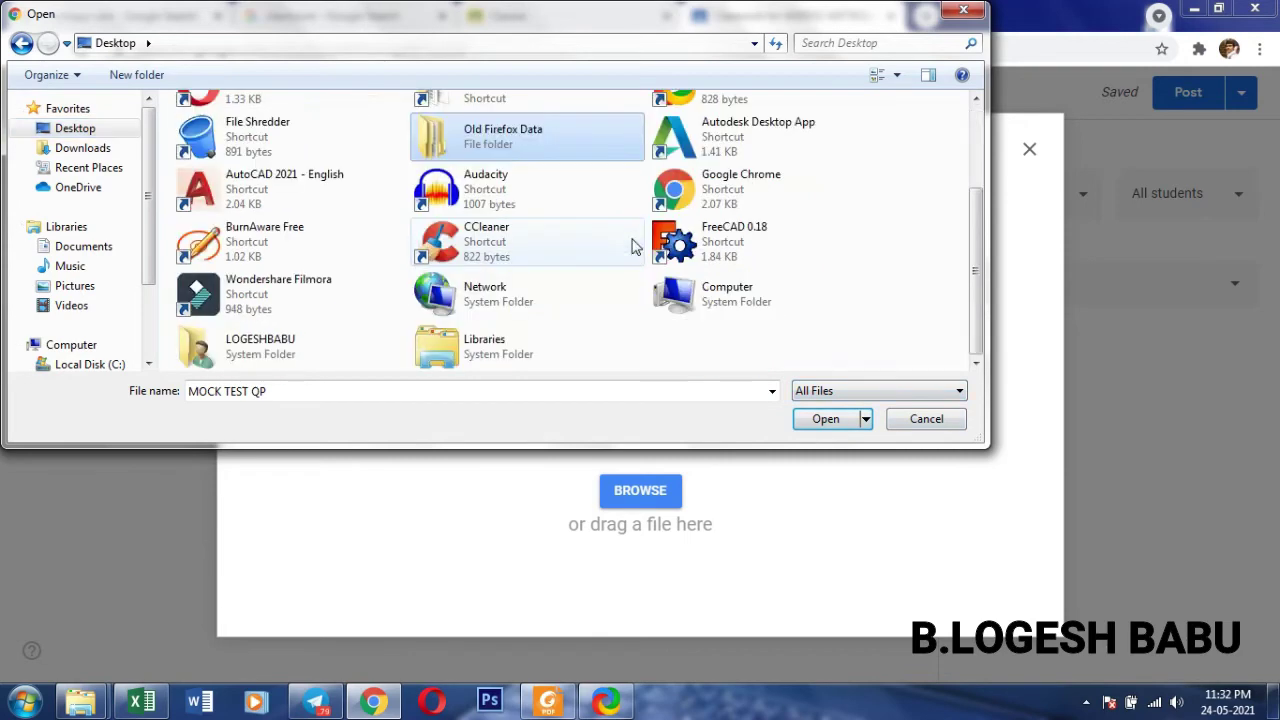
pyautogui.scroll(3, 632, 246)
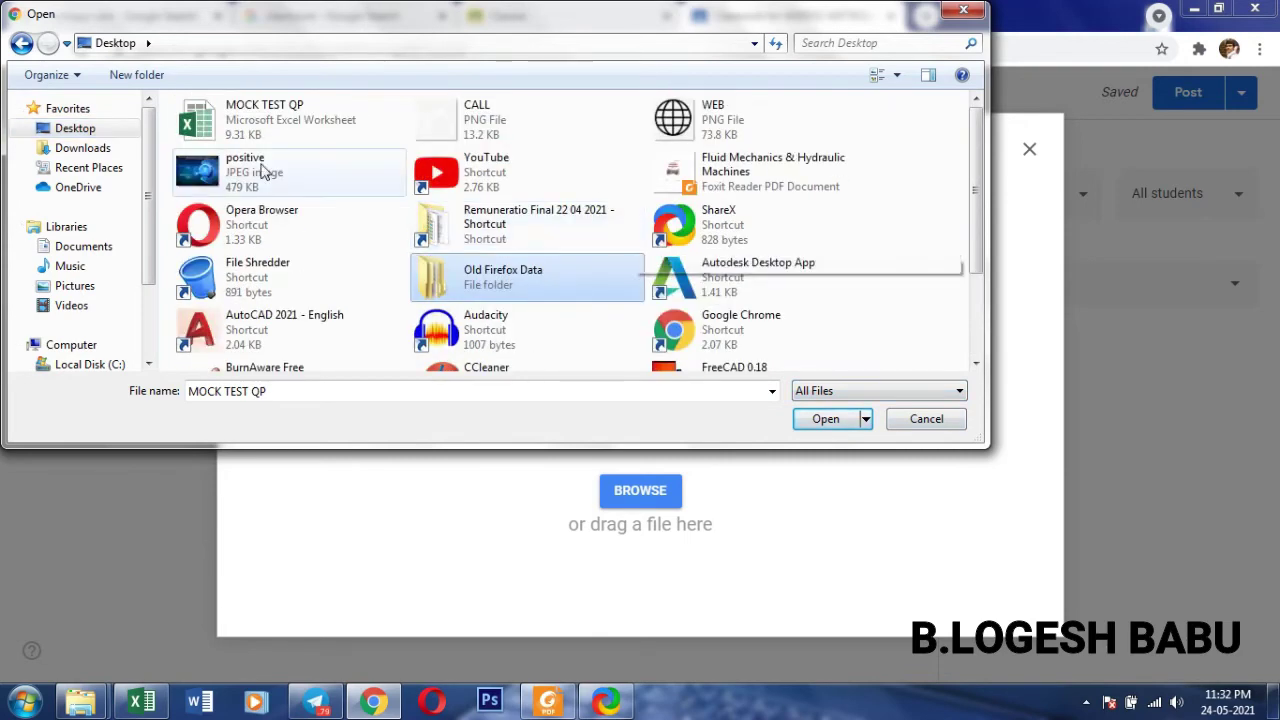
pyautogui.scroll(-3, 258, 171)
pyautogui.scroll(3, 260, 172)
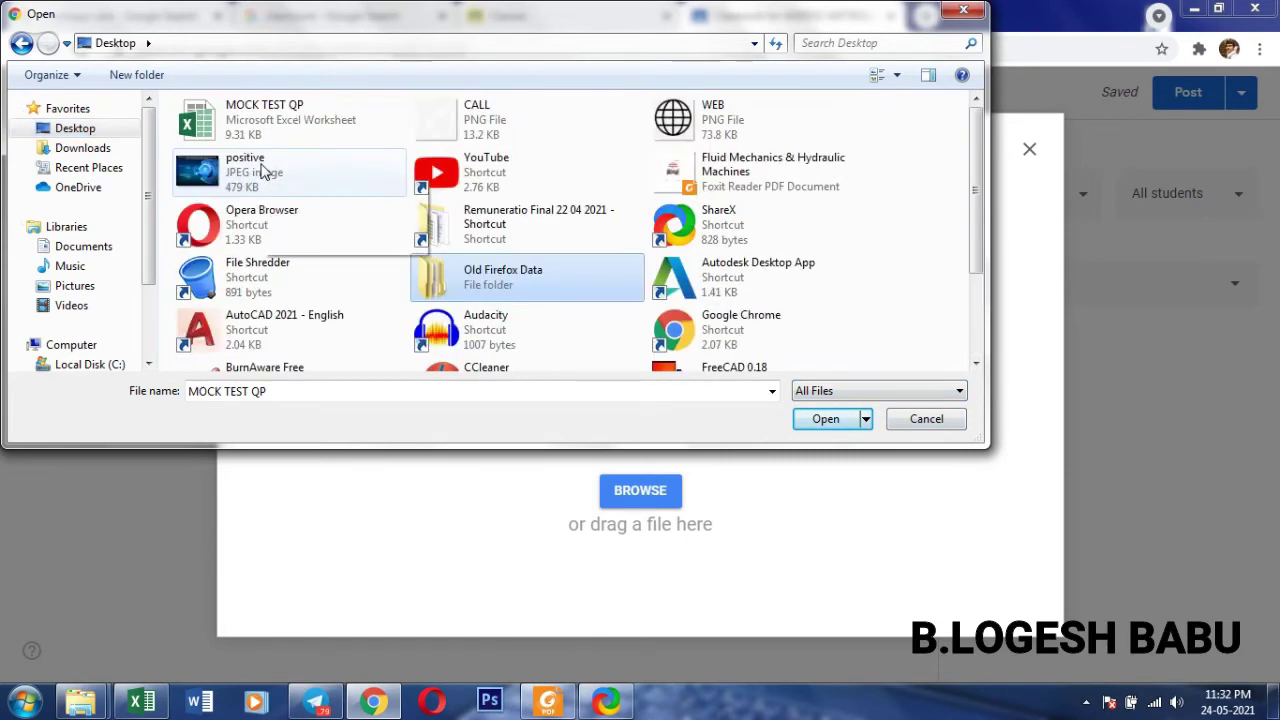
# - Rename the PDF file 07 in the Downloads folder as MOCK TEST QP and attach it to the material
pyautogui.click(82, 147)
pyautogui.click(204, 134)
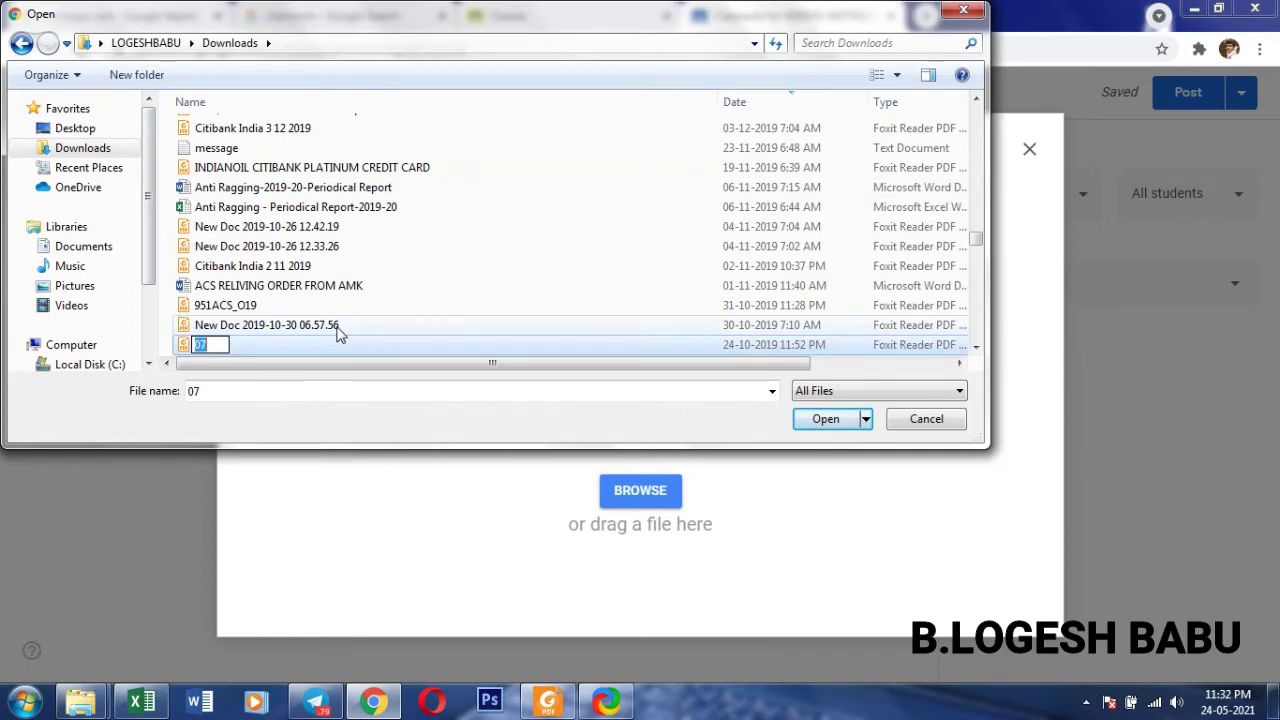
pyautogui.write('MOCK TES')
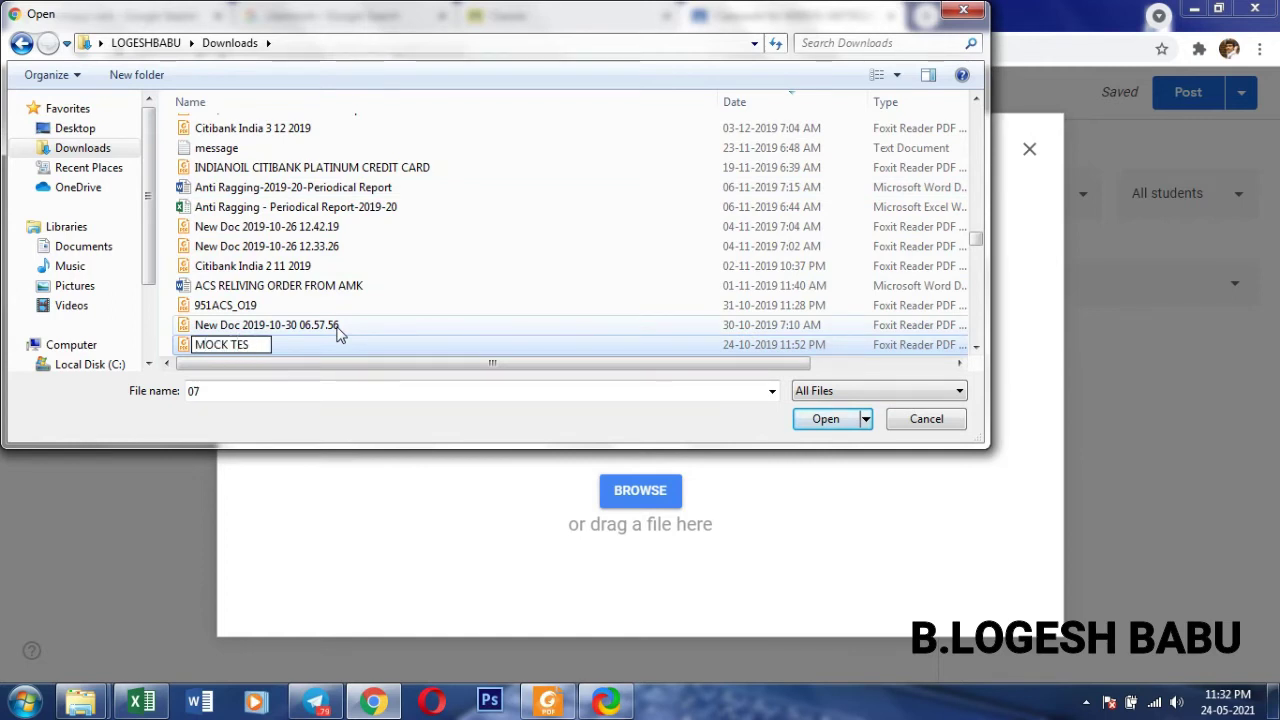
pyautogui.write('T QP')
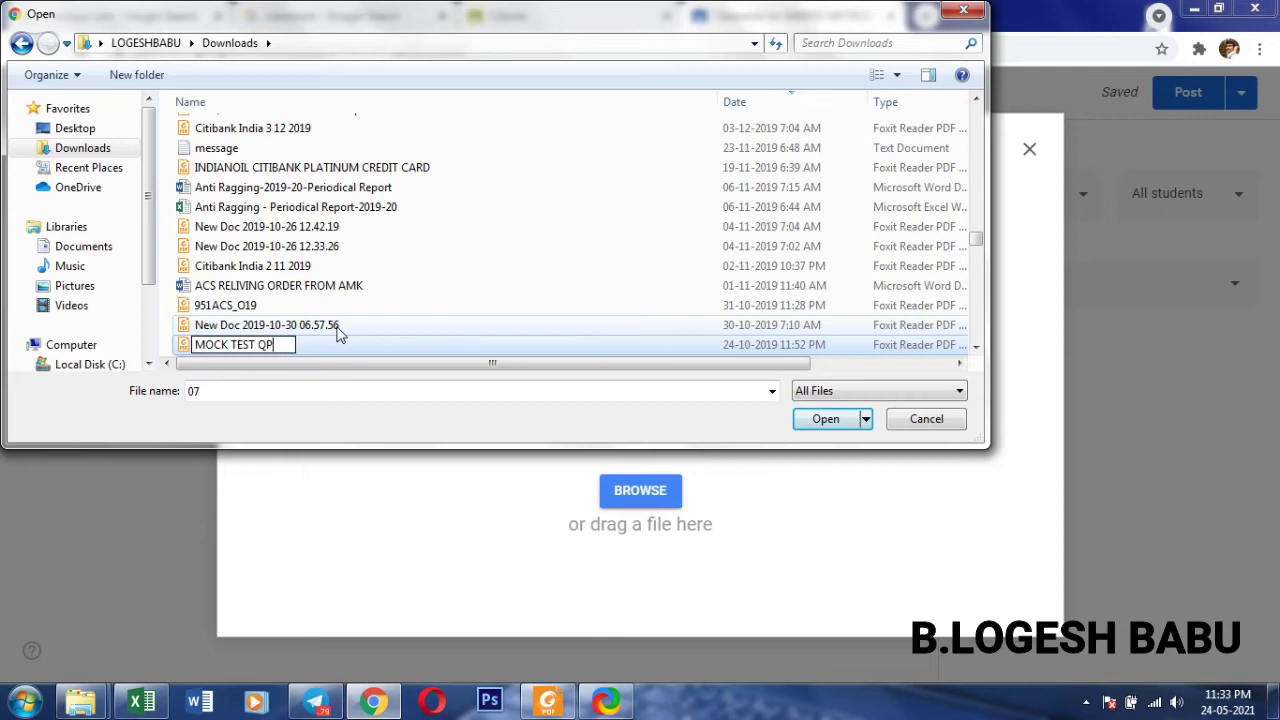
pyautogui.press('Return')
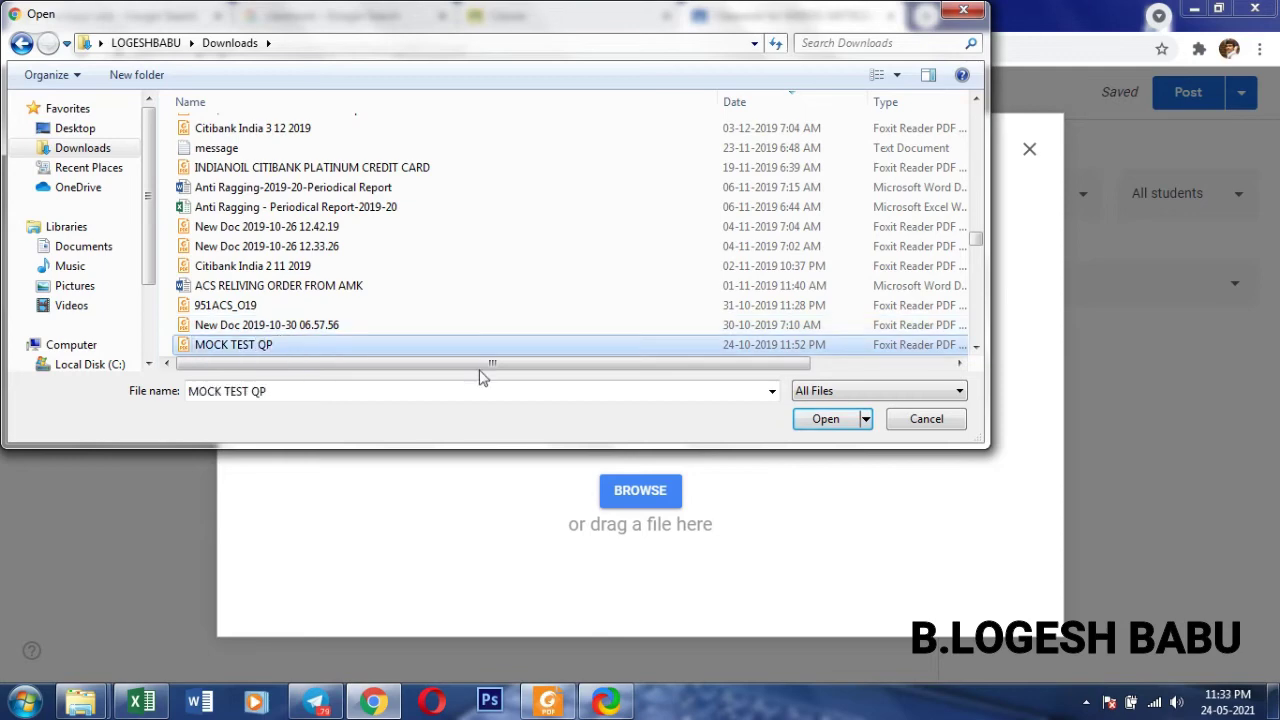
pyautogui.click(812, 430)
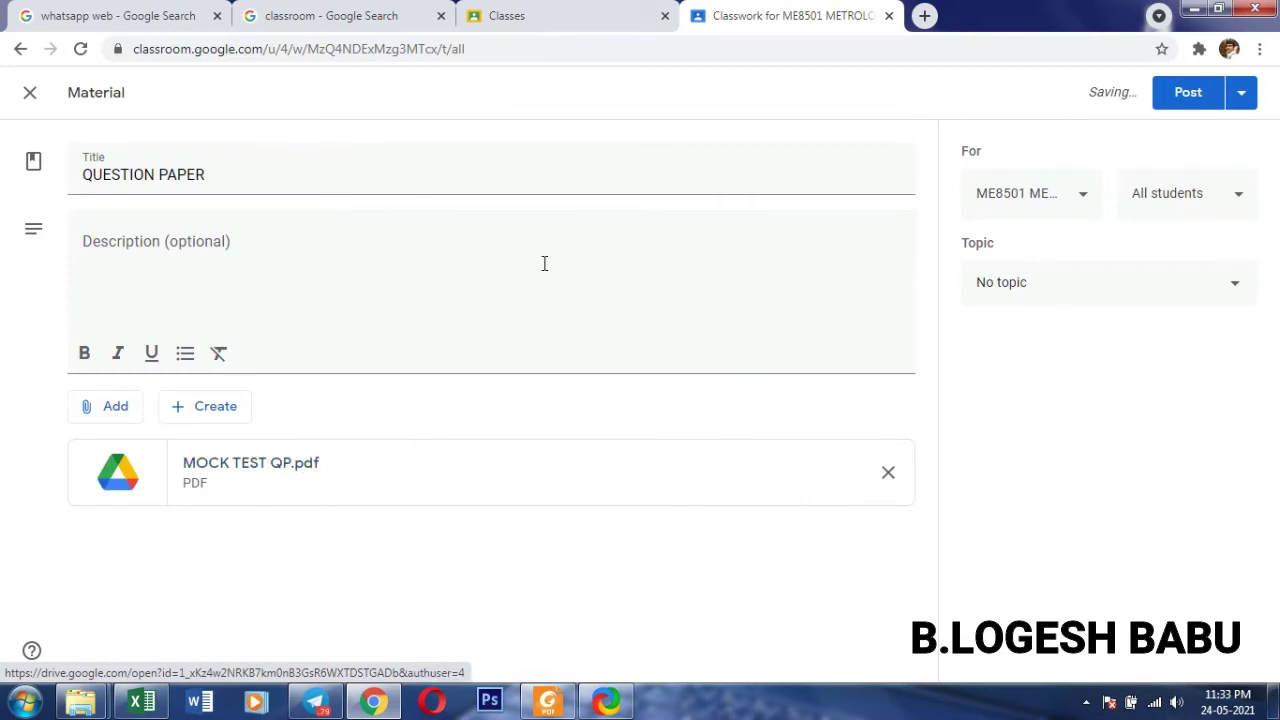
# - Create the topic MOCK TEST 1 for the QUESTION PAPER material and post it to all students
pyautogui.click(1034, 285)
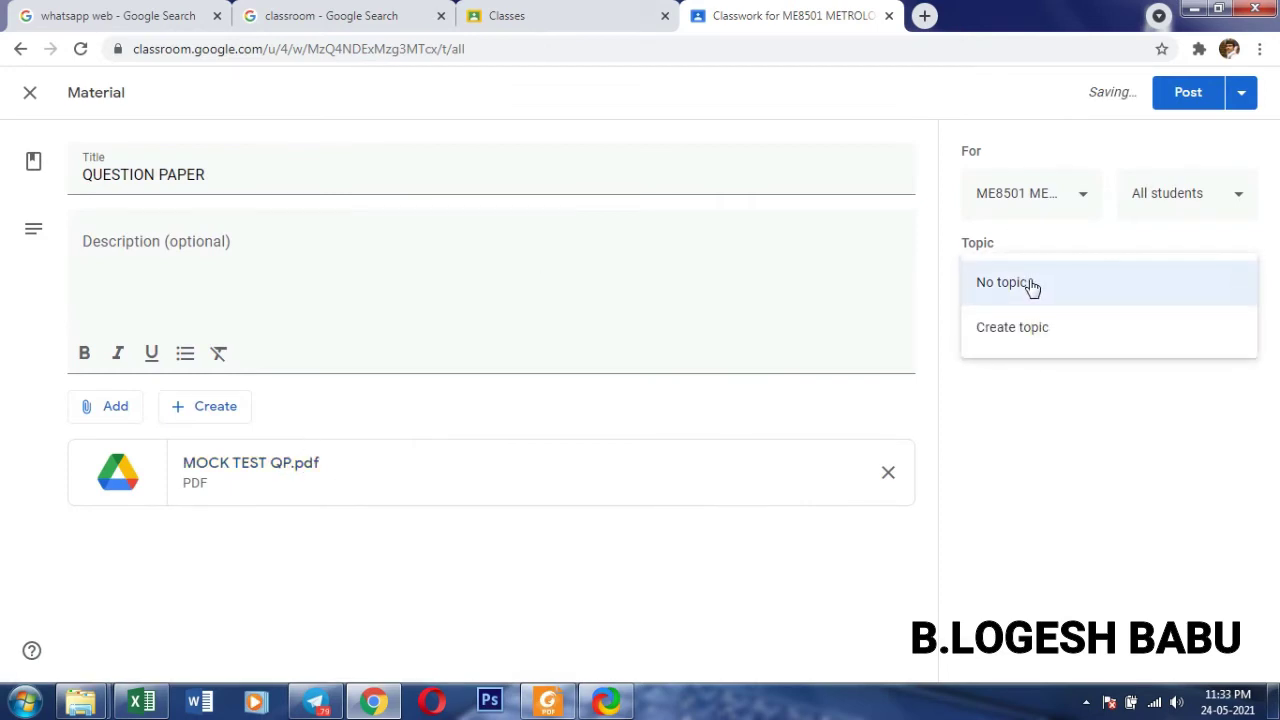
pyautogui.click(1033, 331)
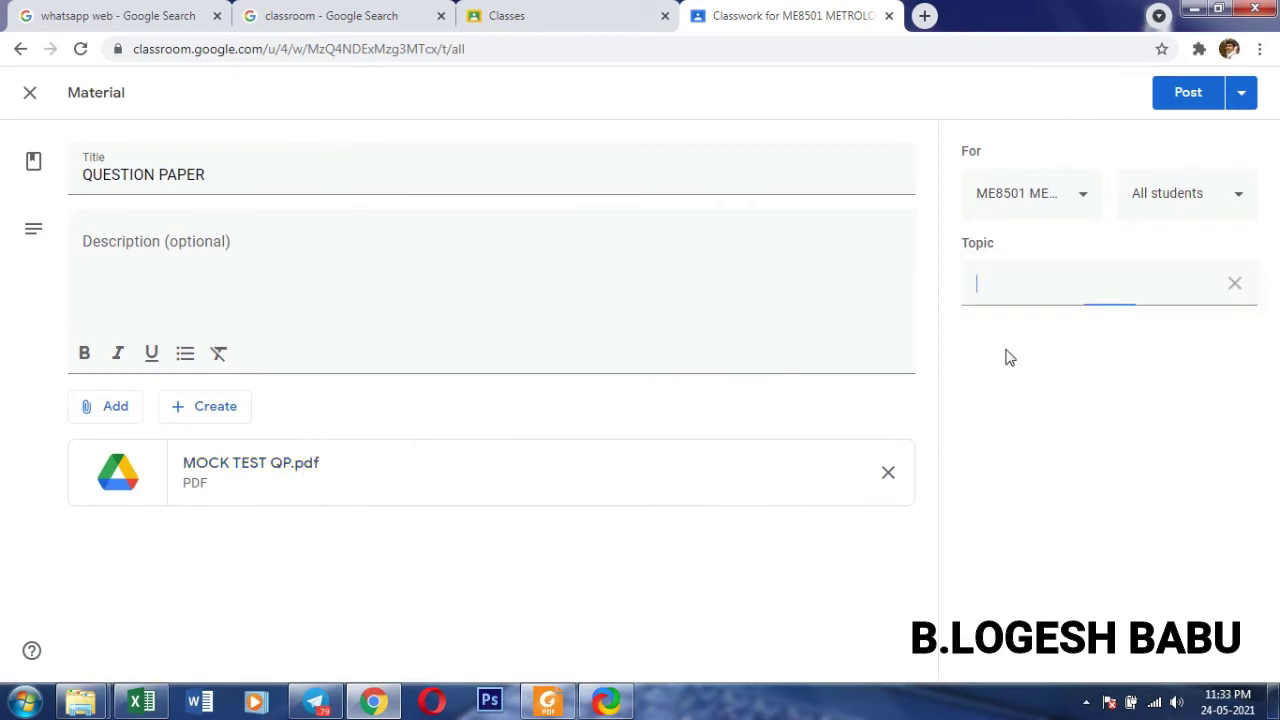
pyautogui.write('MOCK TEST 1')
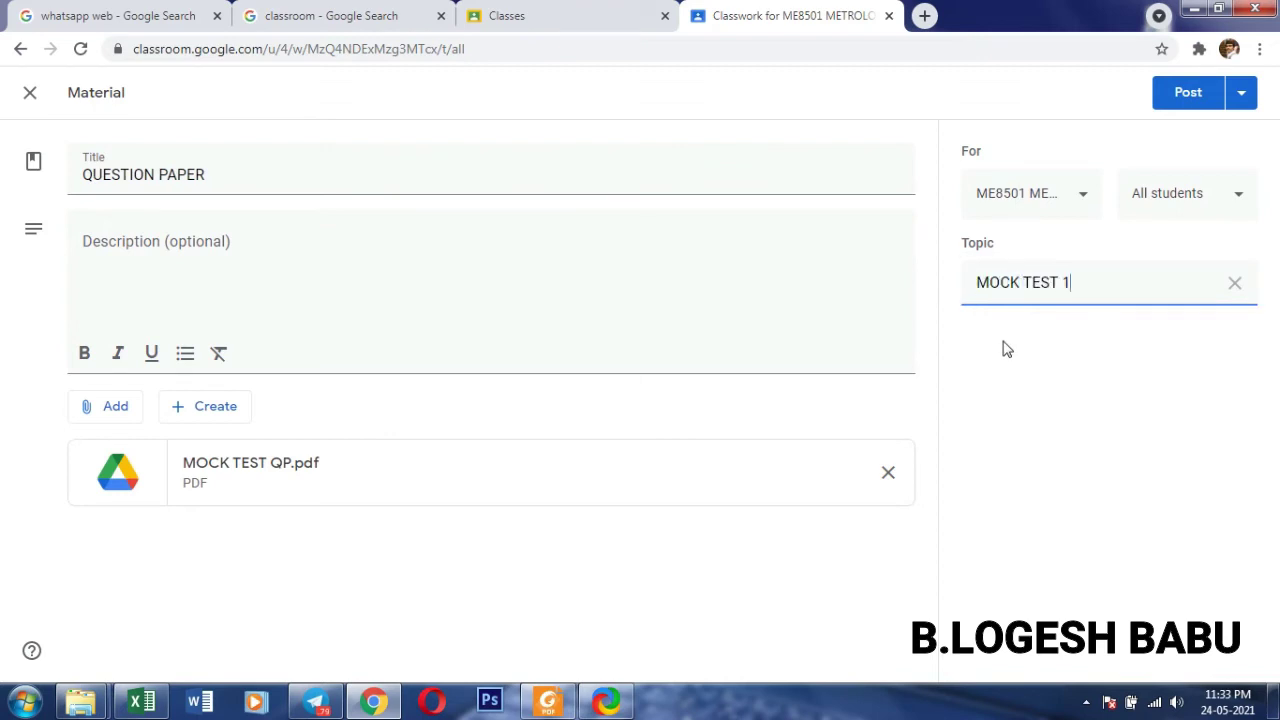
pyautogui.click(1172, 475)
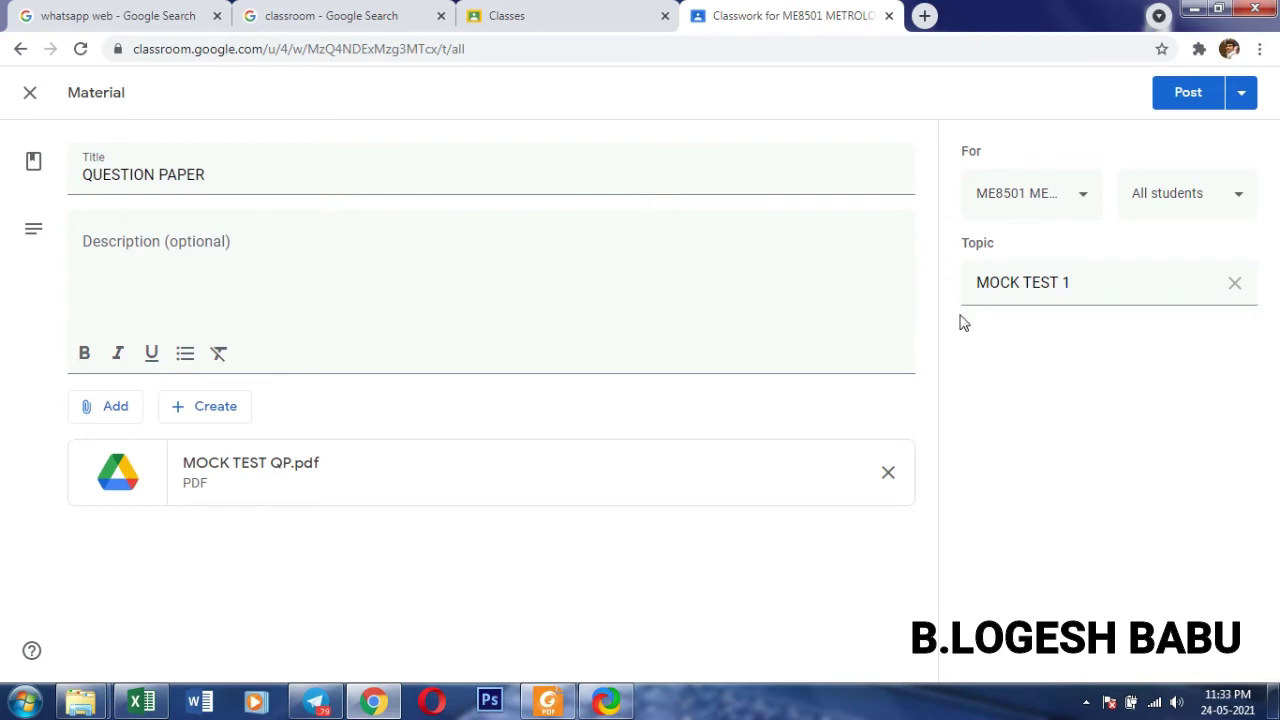
pyautogui.click(1186, 104)
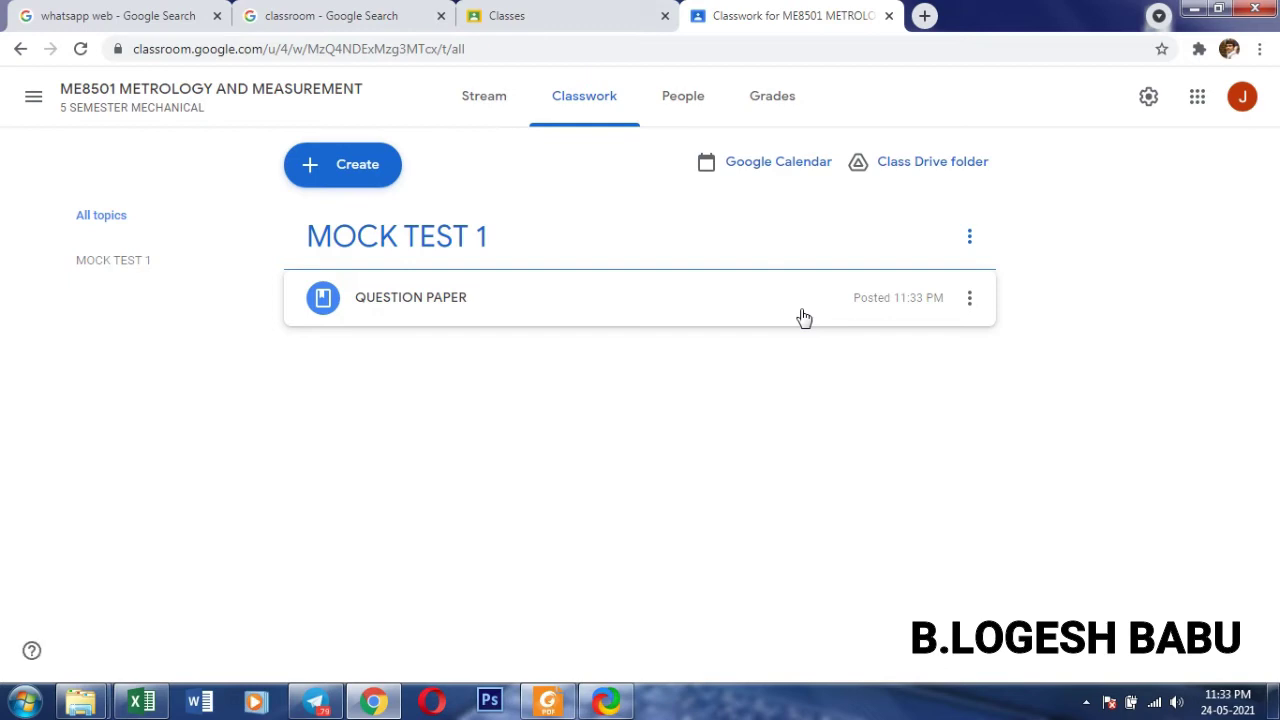
# - Create a quiz assignment in the class and title it ANSWER SCRIPT UPLOAD
pyautogui.click(341, 176)
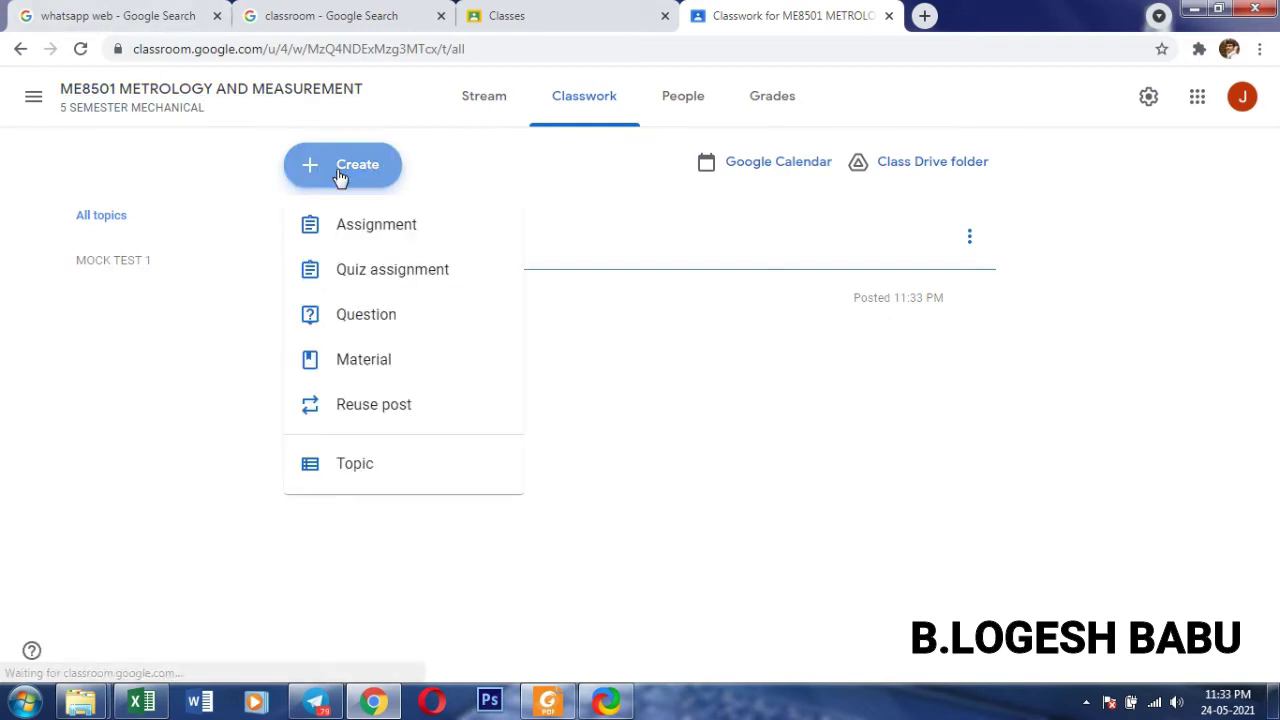
pyautogui.click(362, 278)
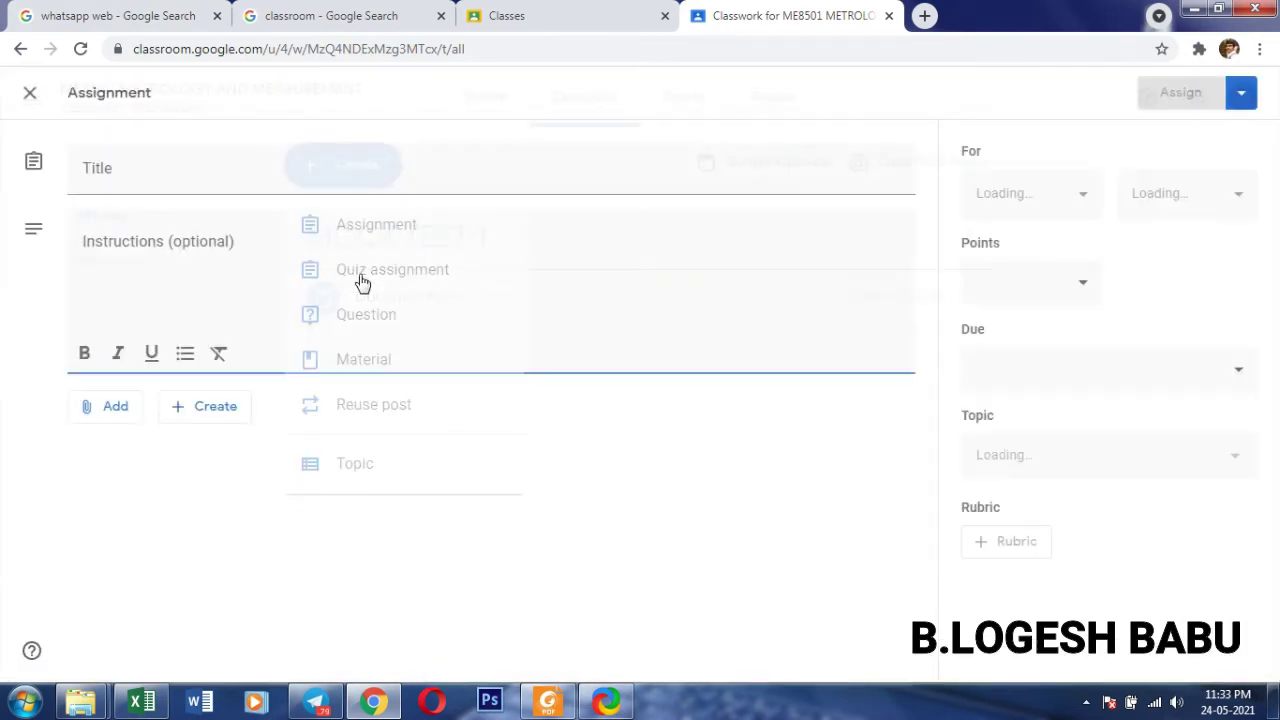
pyautogui.click(131, 183)
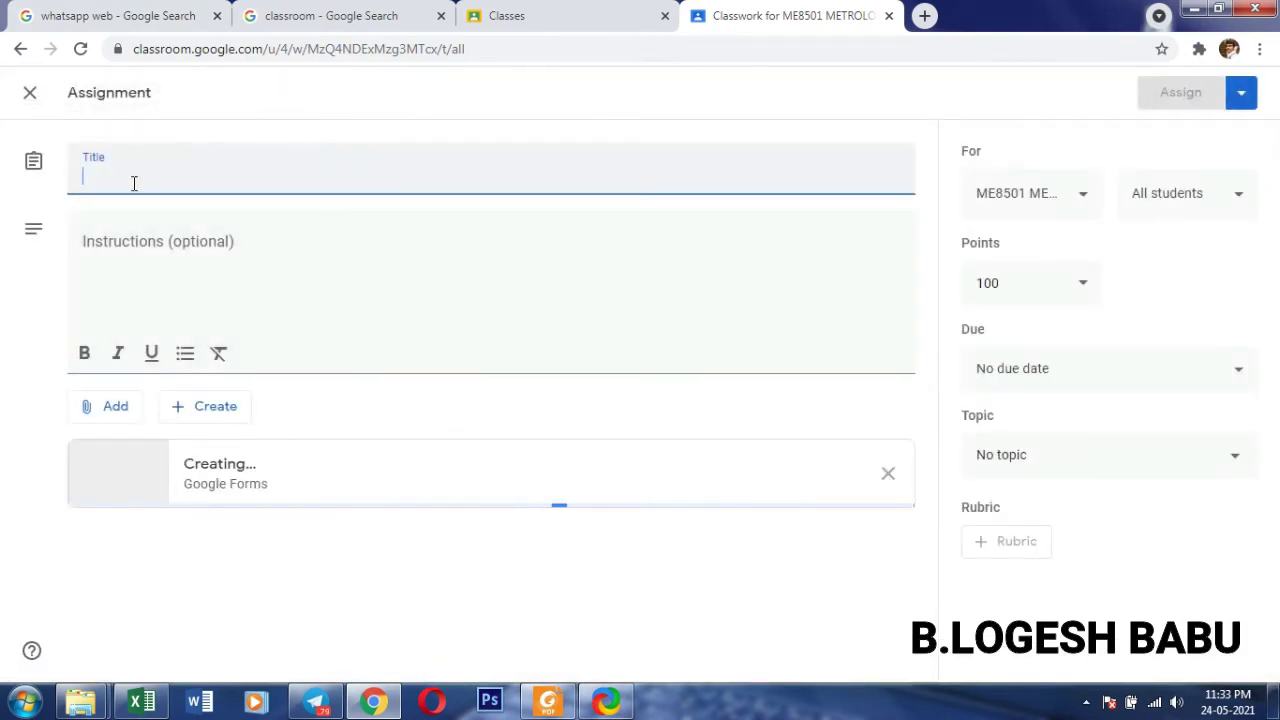
pyautogui.write('ANSW')
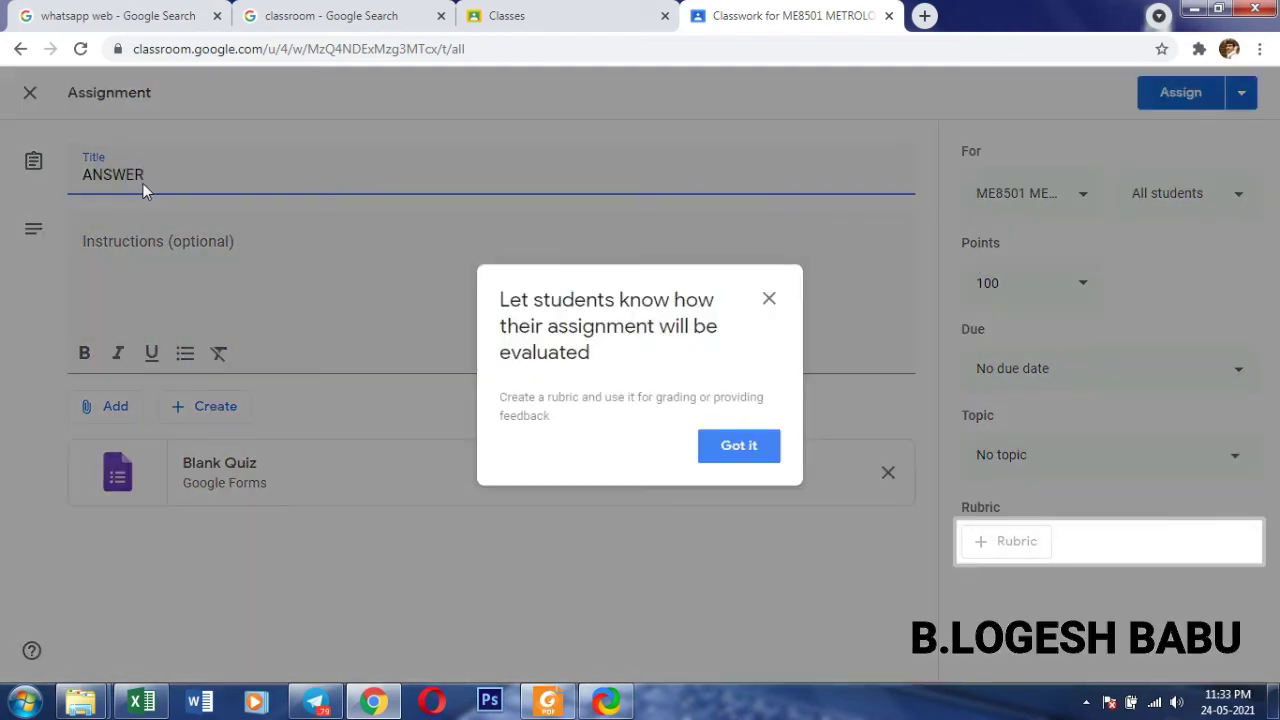
pyautogui.write('ER')
pyautogui.click(742, 452)
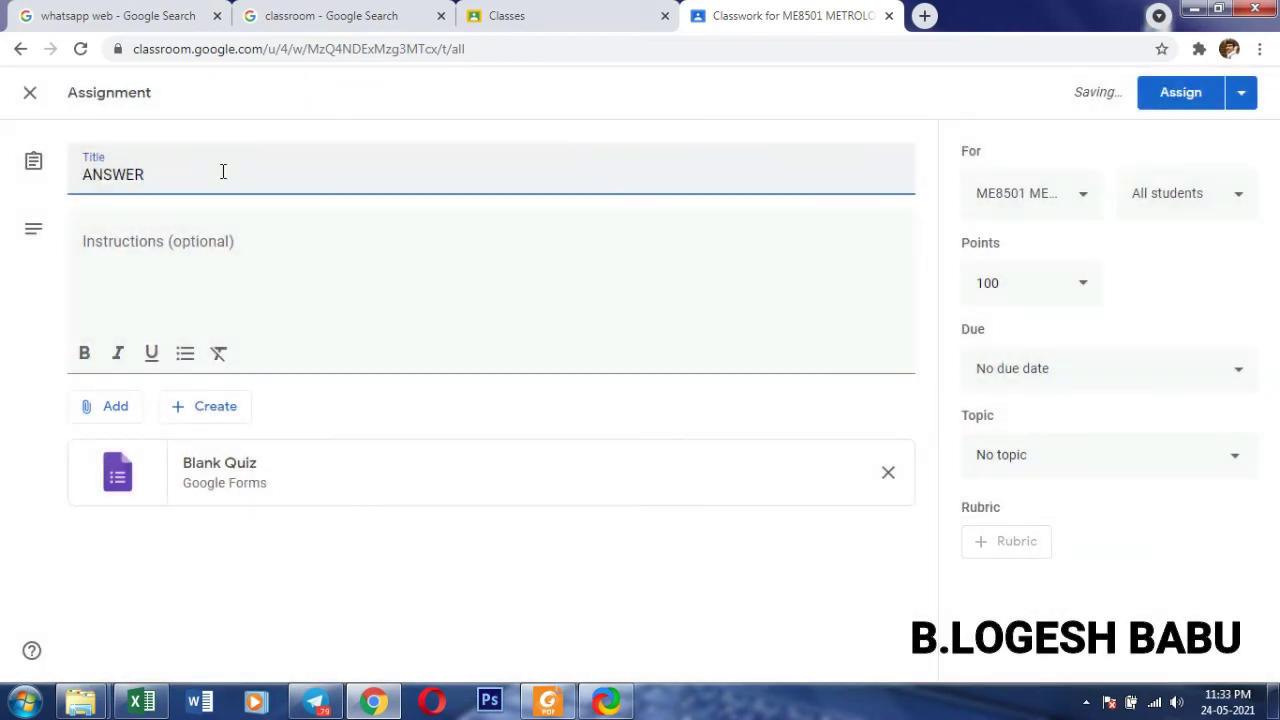
pyautogui.write('SCRIPT ')
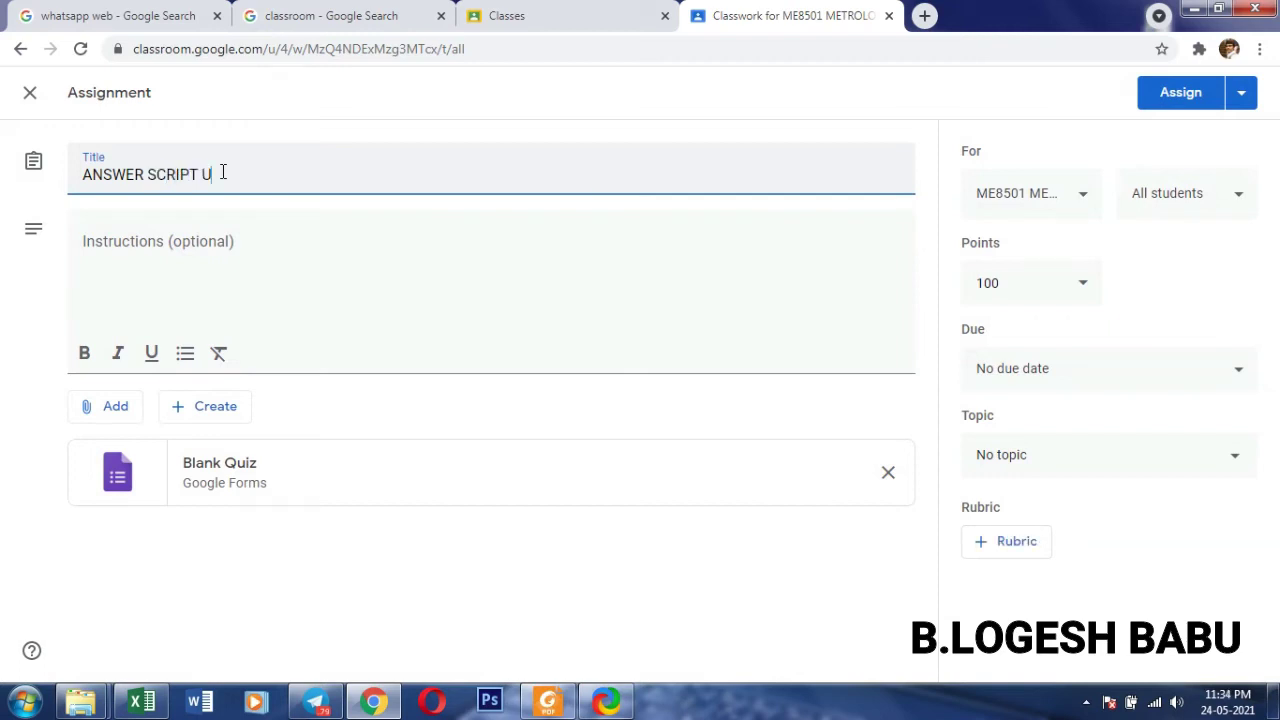
pyautogui.write('UPLOAD')
# - Check the assignment's points and due date options and file it under the topic MOCK TEST 1
pyautogui.click(1036, 286)
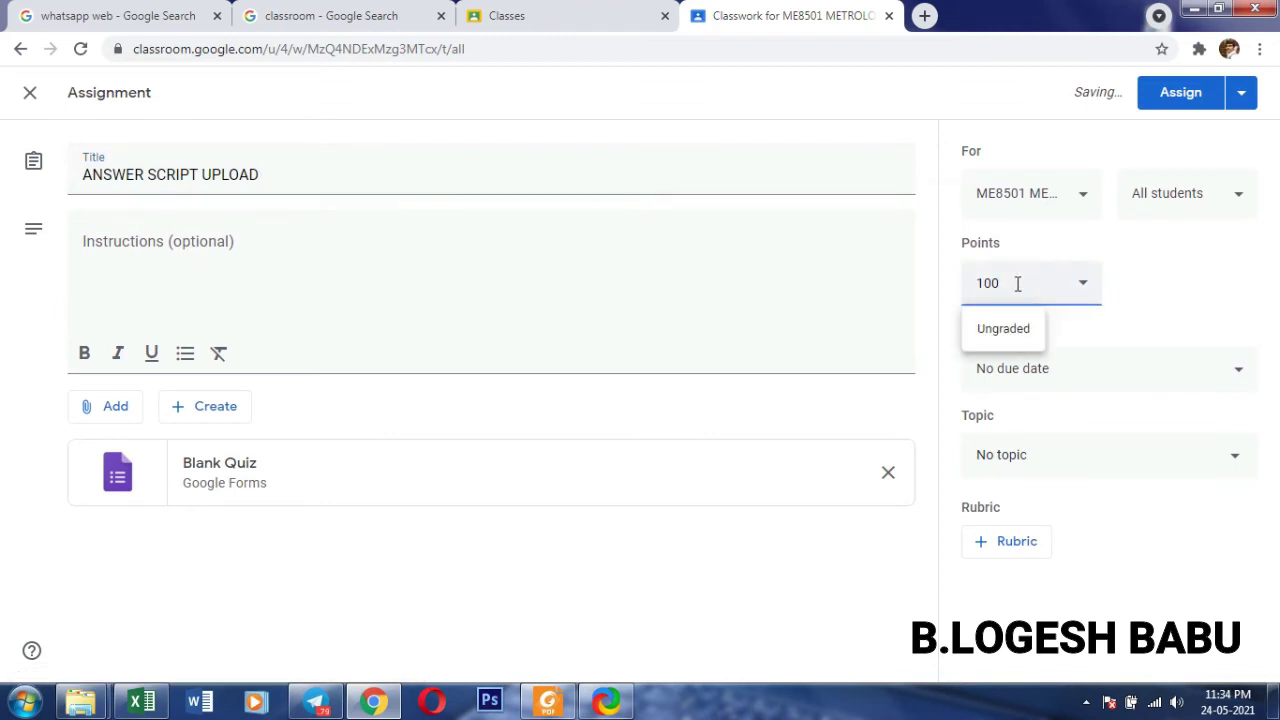
pyautogui.click(1225, 291)
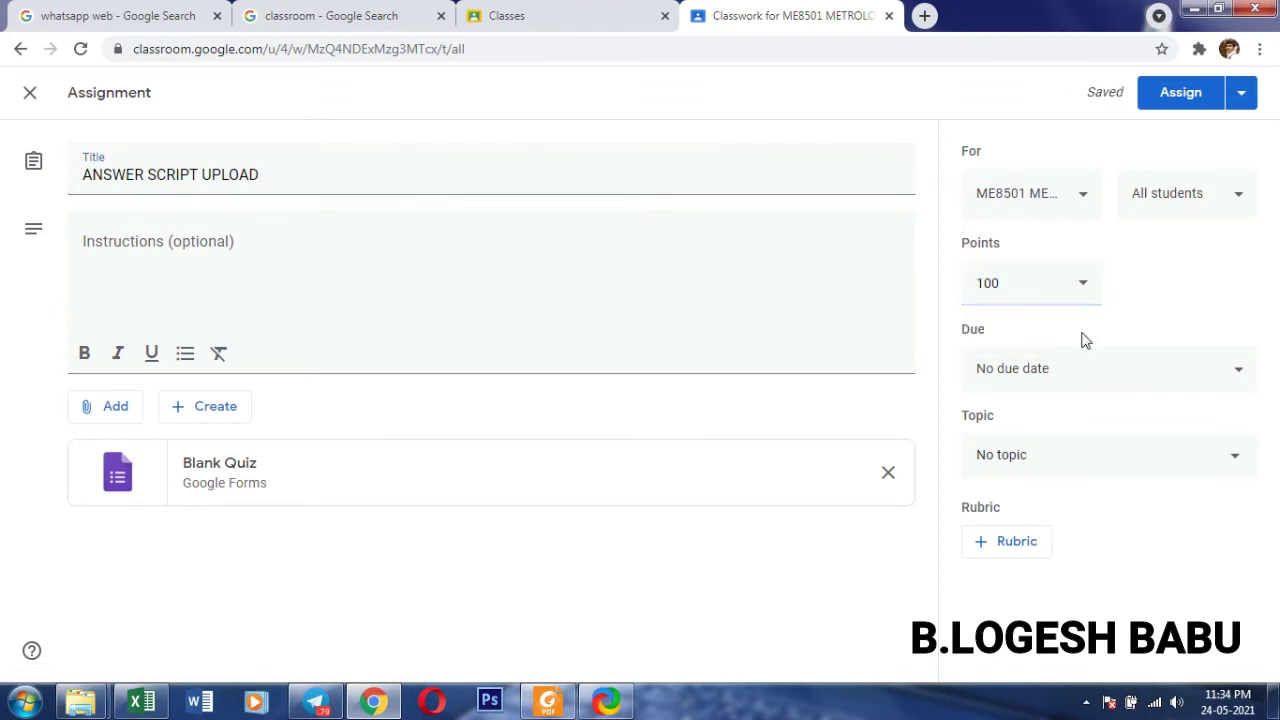
pyautogui.click(1006, 371)
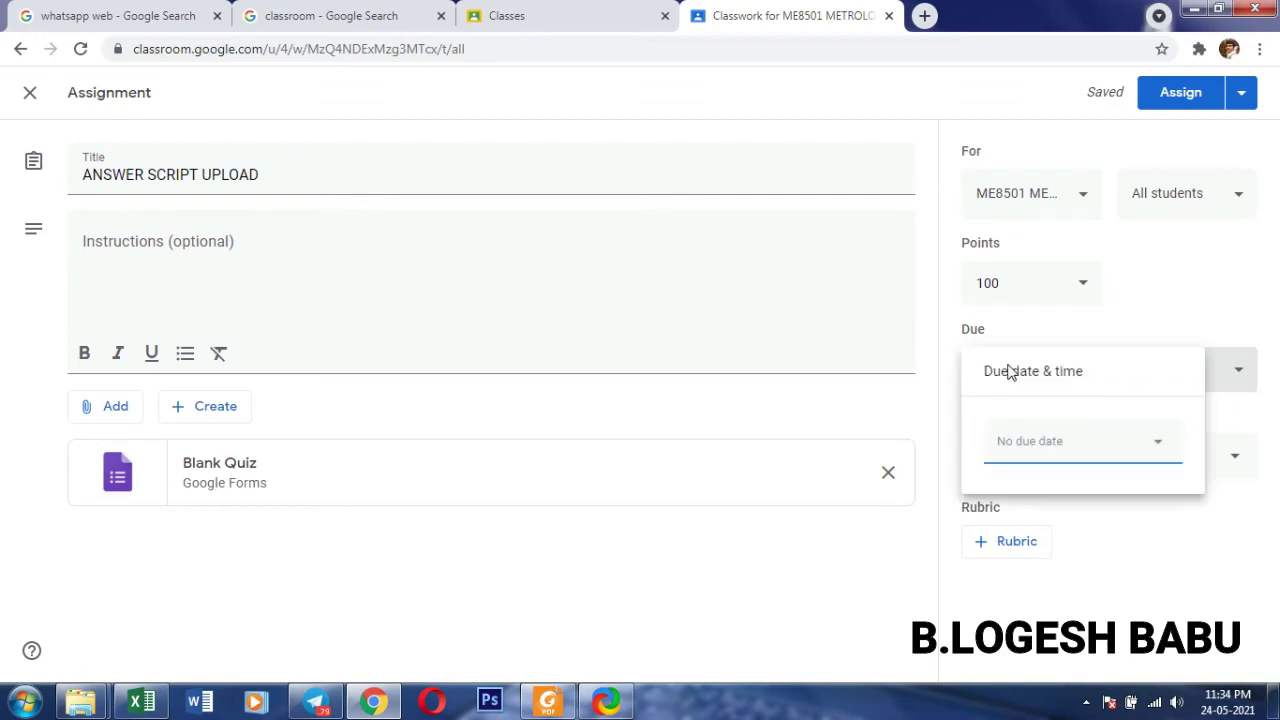
pyautogui.click(1140, 320)
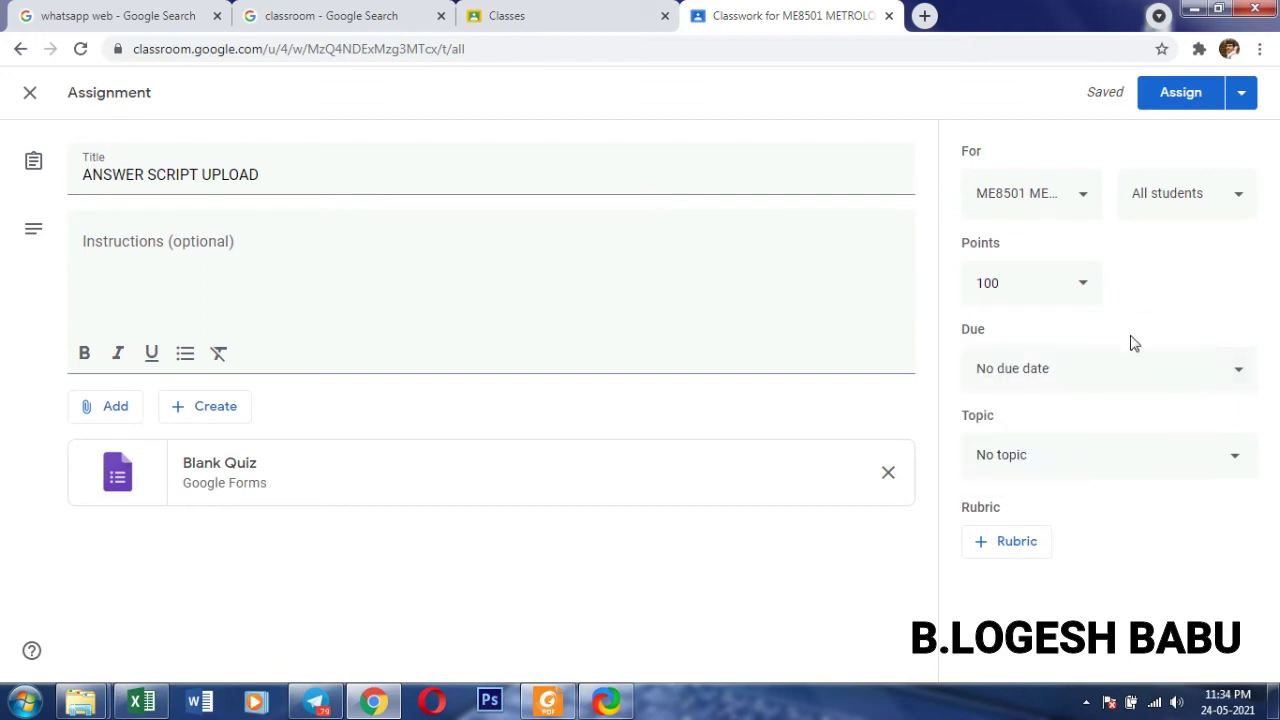
pyautogui.click(1008, 459)
pyautogui.click(1003, 562)
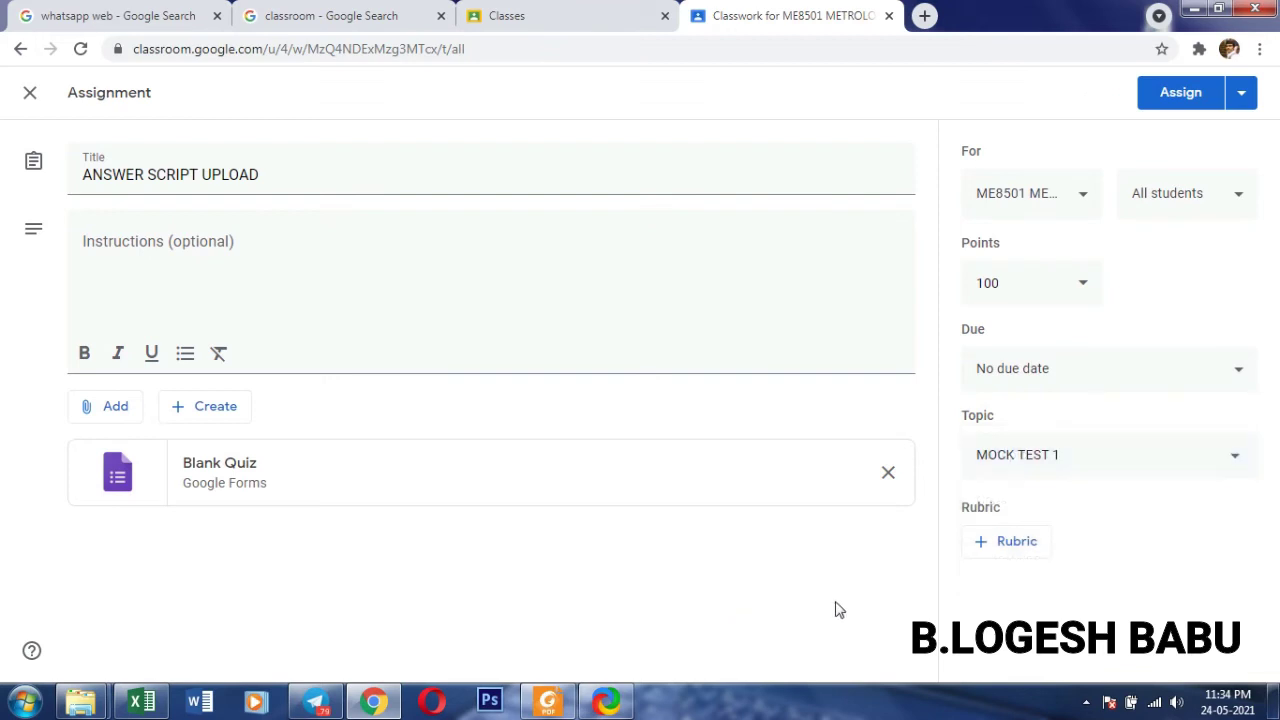
# - Open the attached Blank Quiz form in Google Forms and rename the form file ME8501 METROLOGY & MEASUREMENT
pyautogui.click(239, 471)
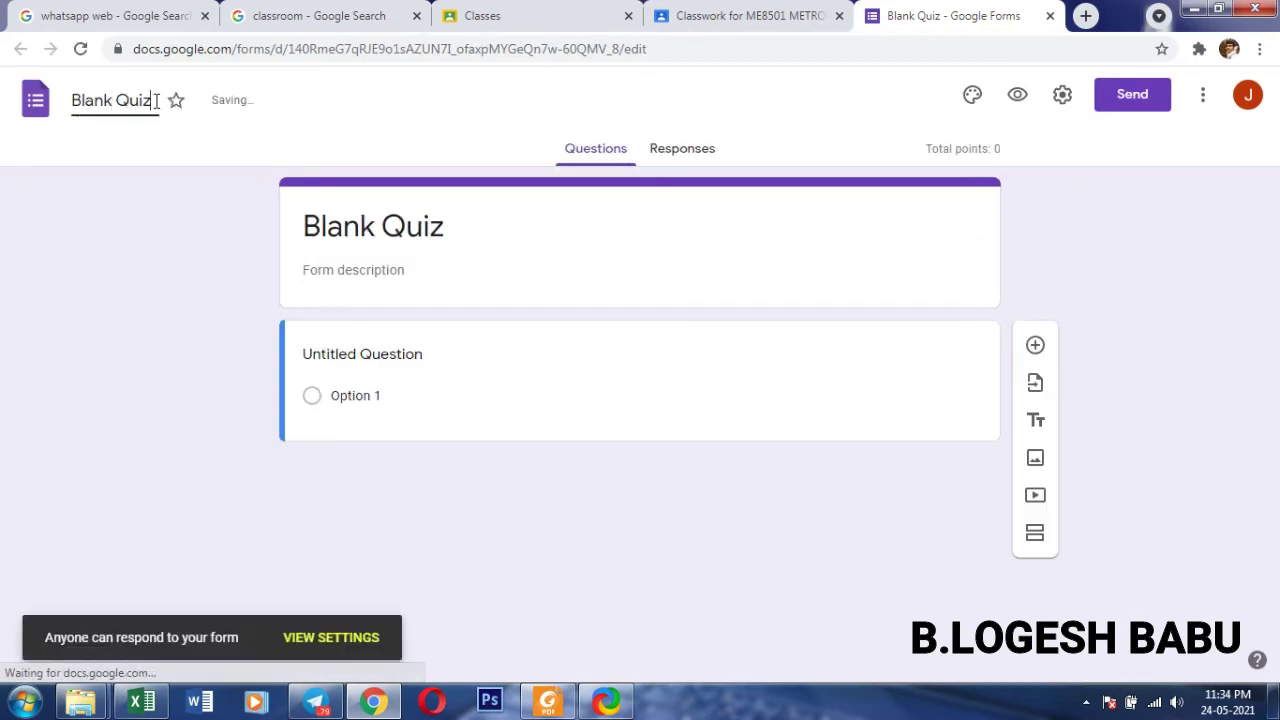
pyautogui.click(150, 101)
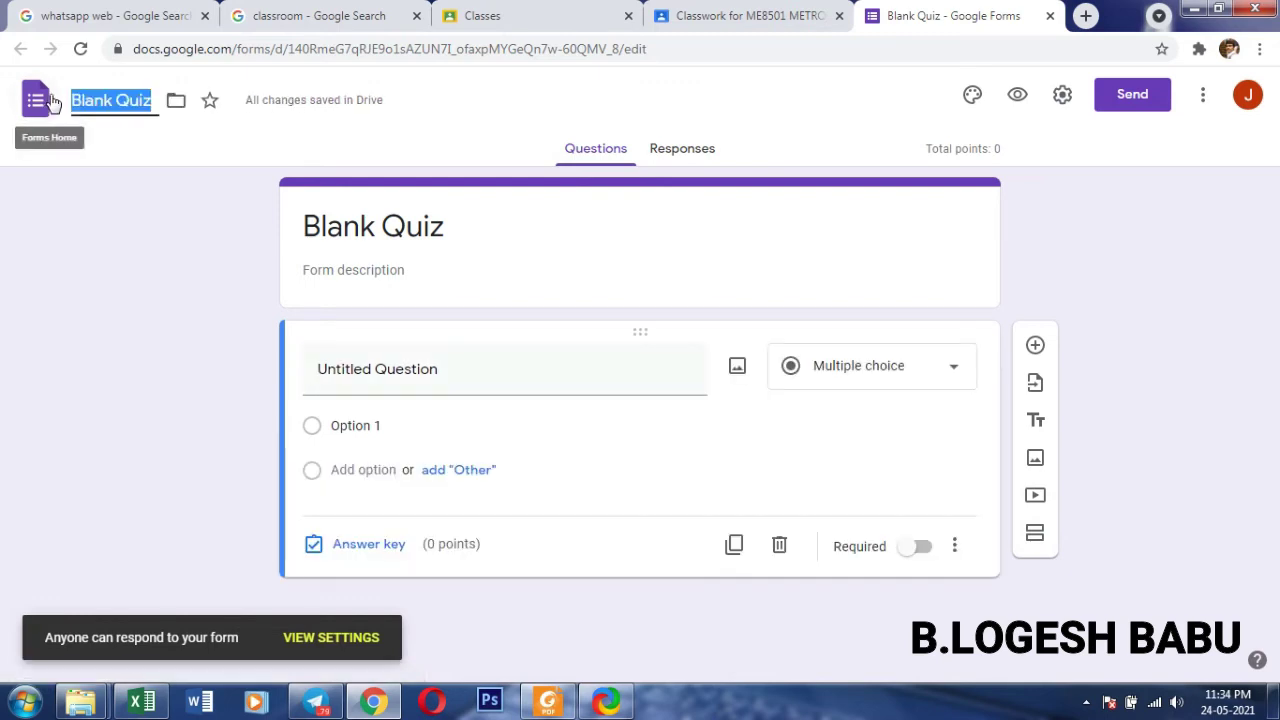
pyautogui.write('ME85')
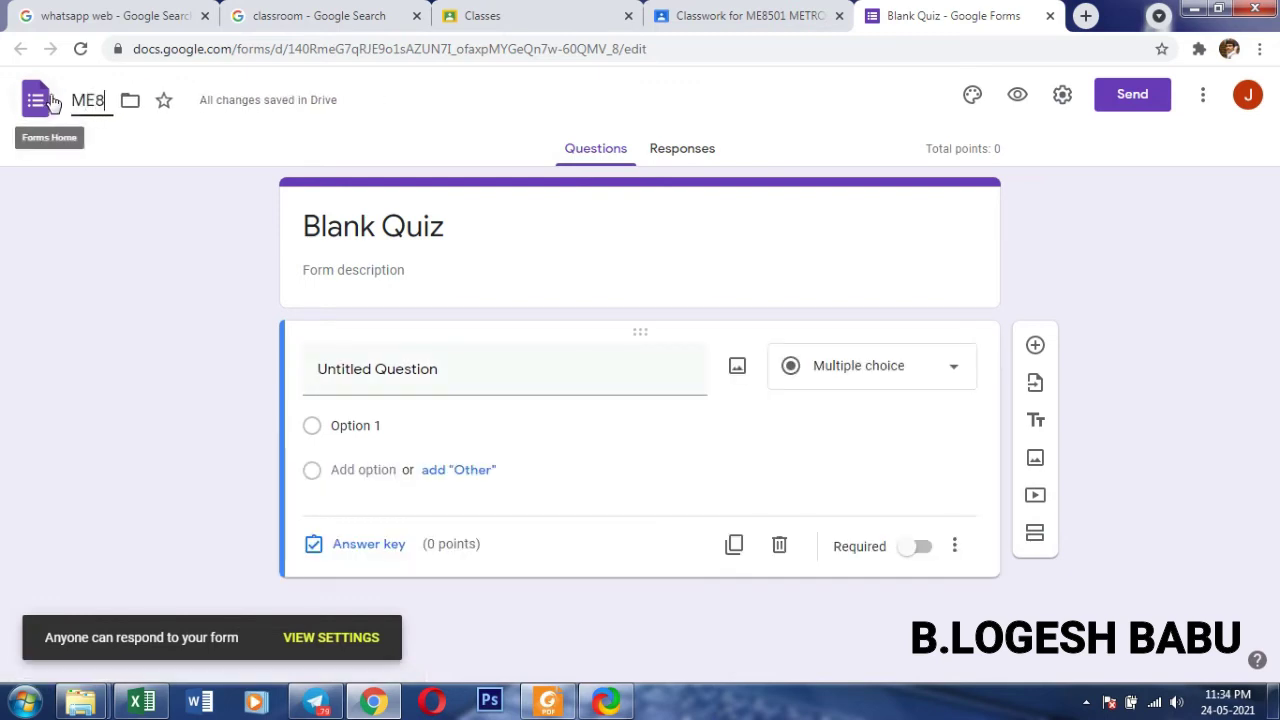
pyautogui.write('1')
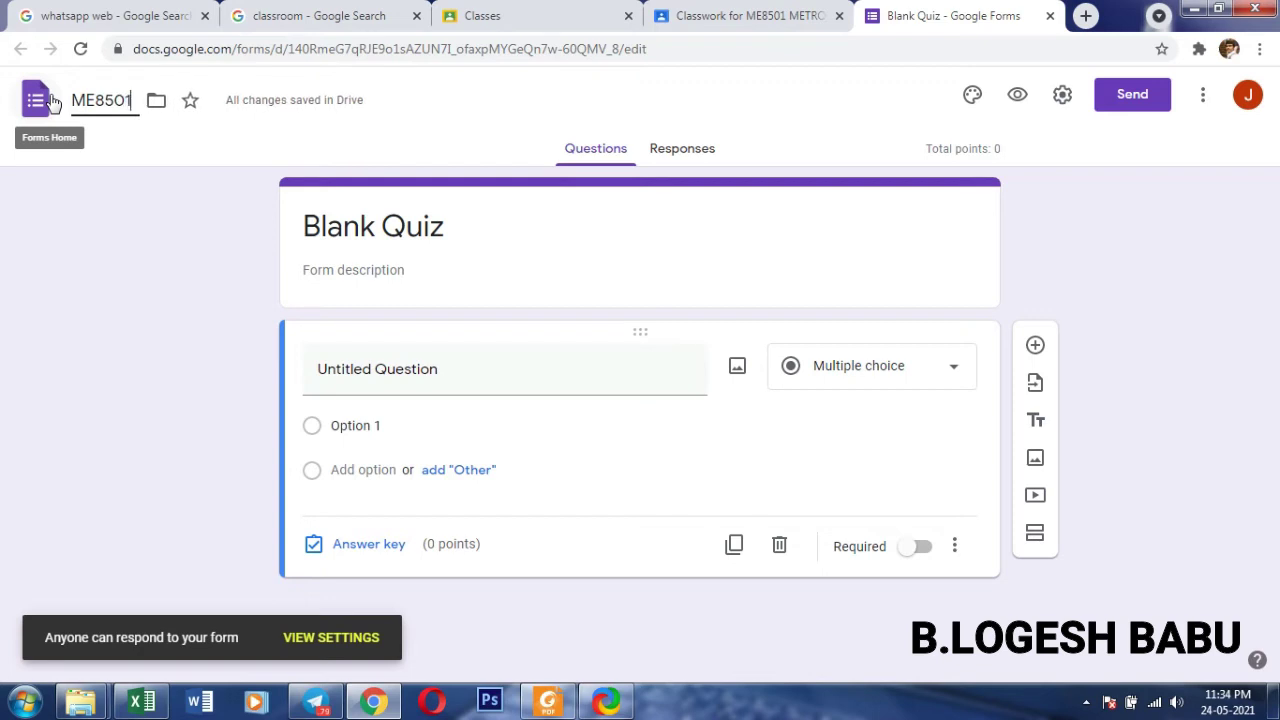
pyautogui.write(' METR')
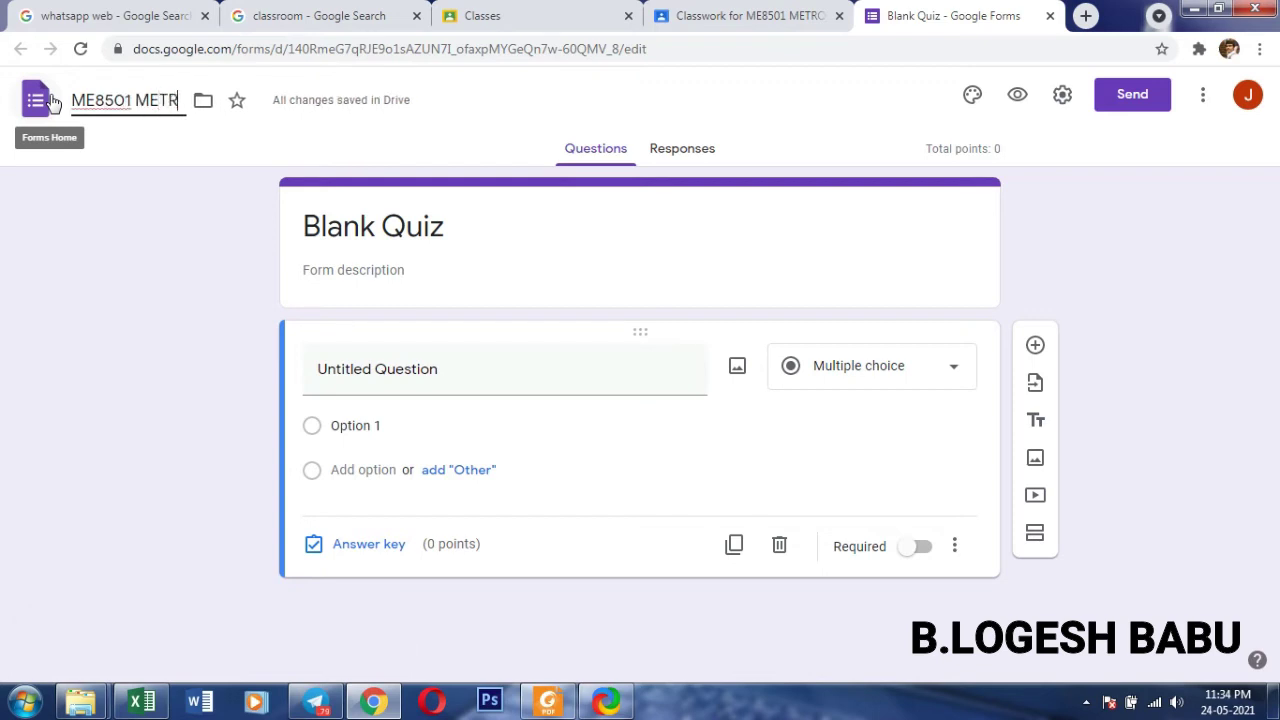
pyautogui.write('OLOGY & ')
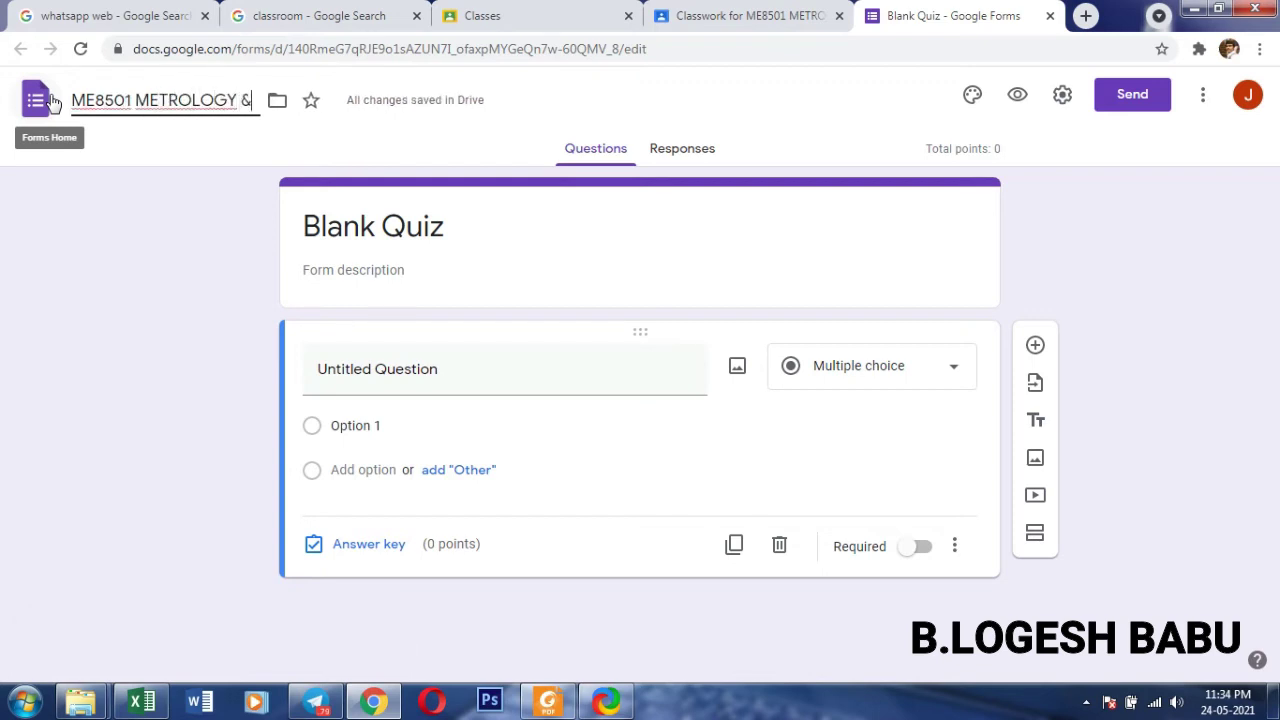
pyautogui.write('MEASU')
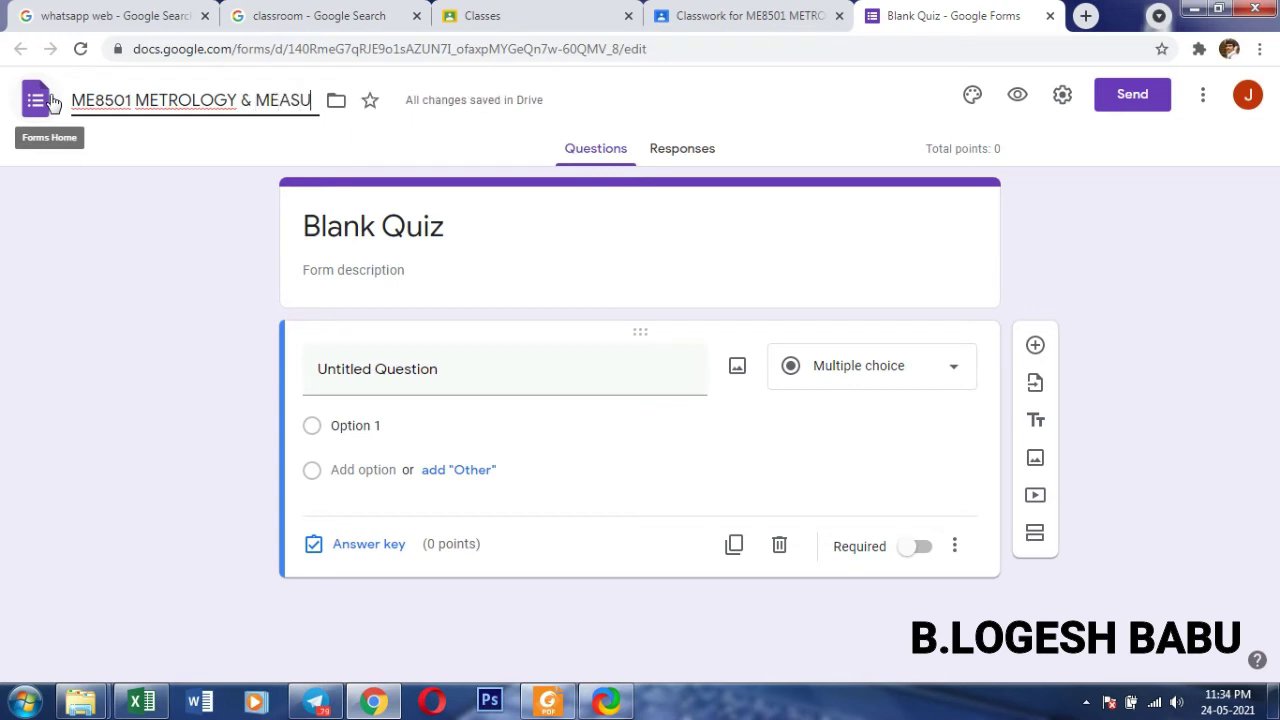
pyautogui.write('REMENT')
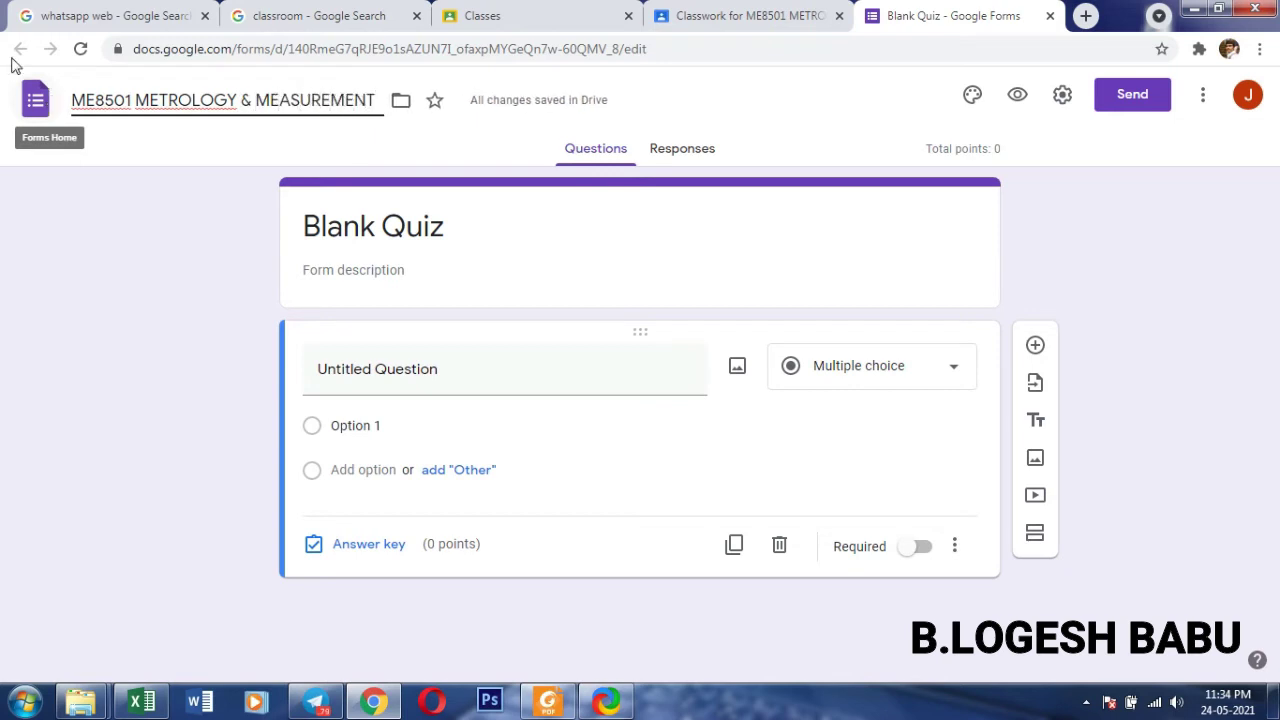
# - Copy the form's file name and paste it over the Blank Quiz heading as the form title
pyautogui.moveTo(72, 98); pyautogui.dragTo(384, 104)
pyautogui.hotkey('ctrl', 'c')
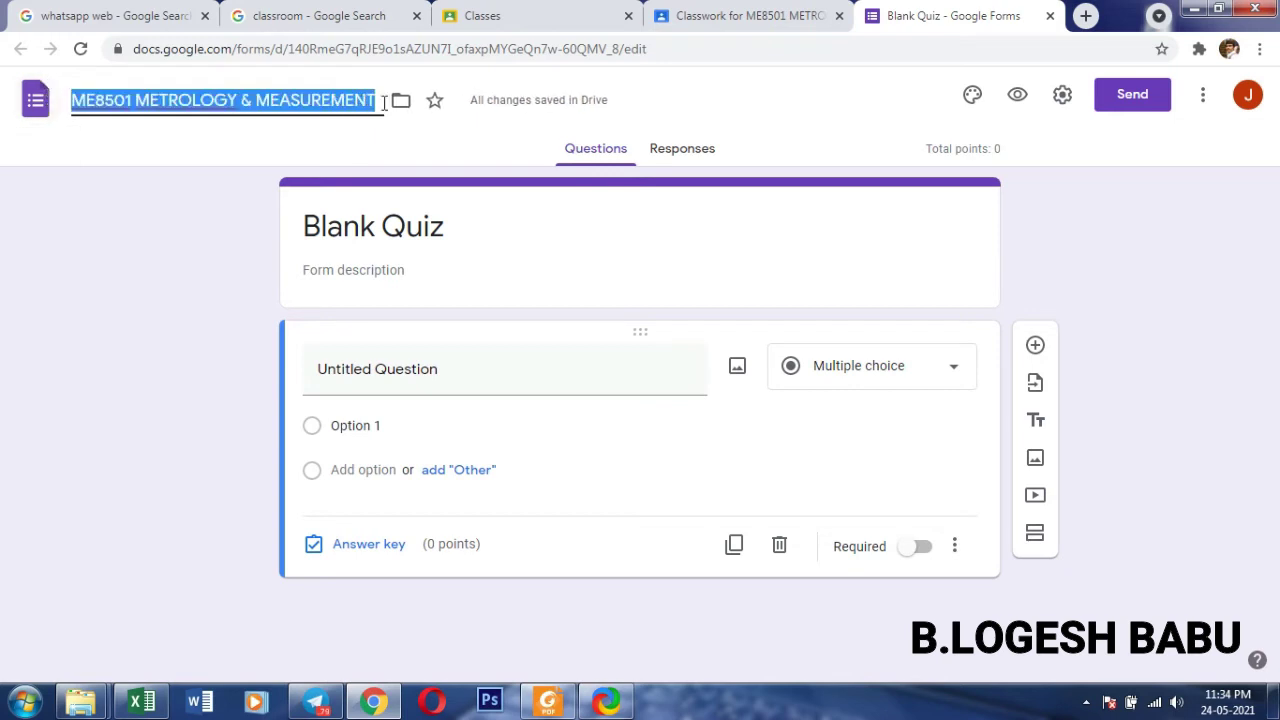
pyautogui.moveTo(302, 226); pyautogui.dragTo(448, 230)
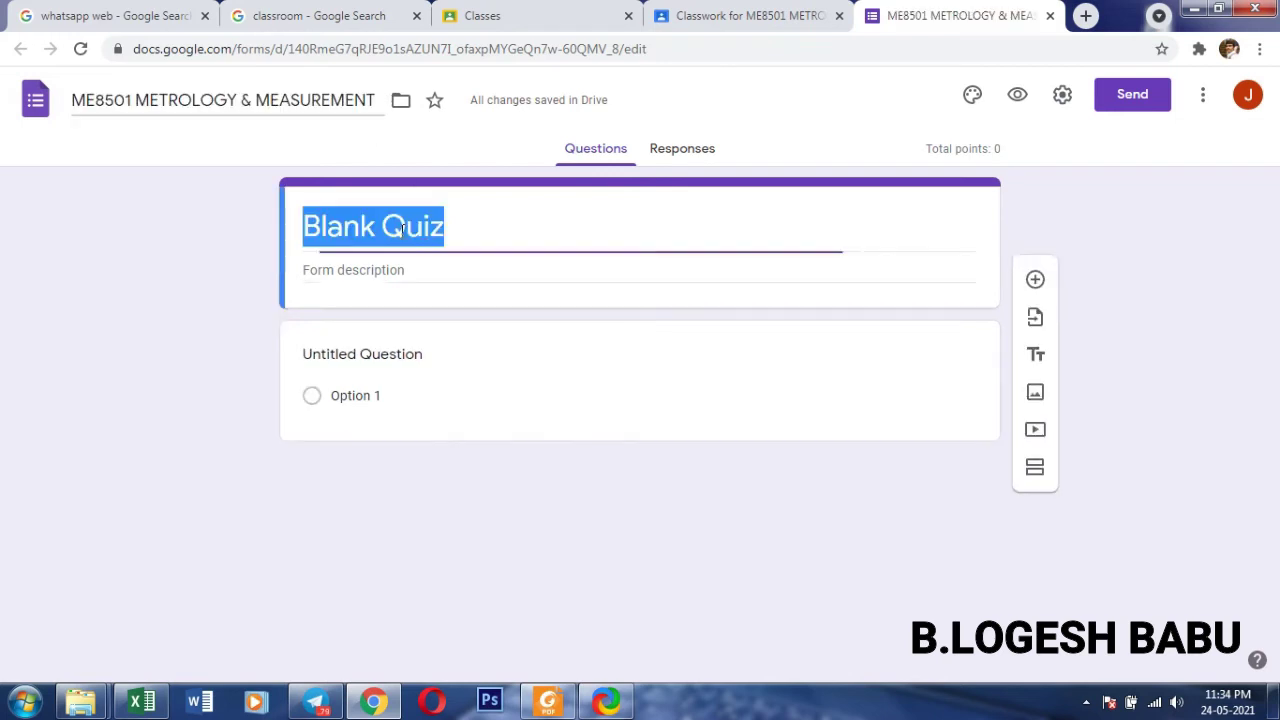
pyautogui.hotkey('ctrl', 'v')
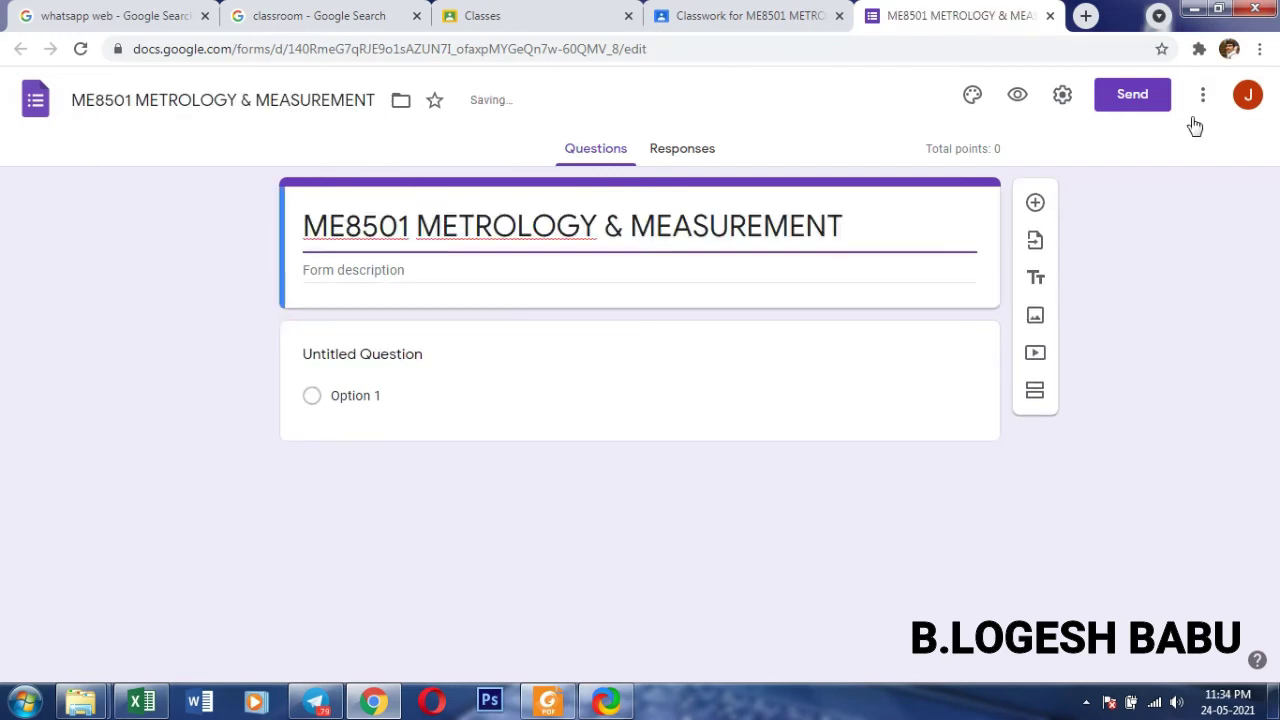
# - Limit the form to 1 response, turn off Make this a quiz, and save the form settings
pyautogui.click(1063, 96)
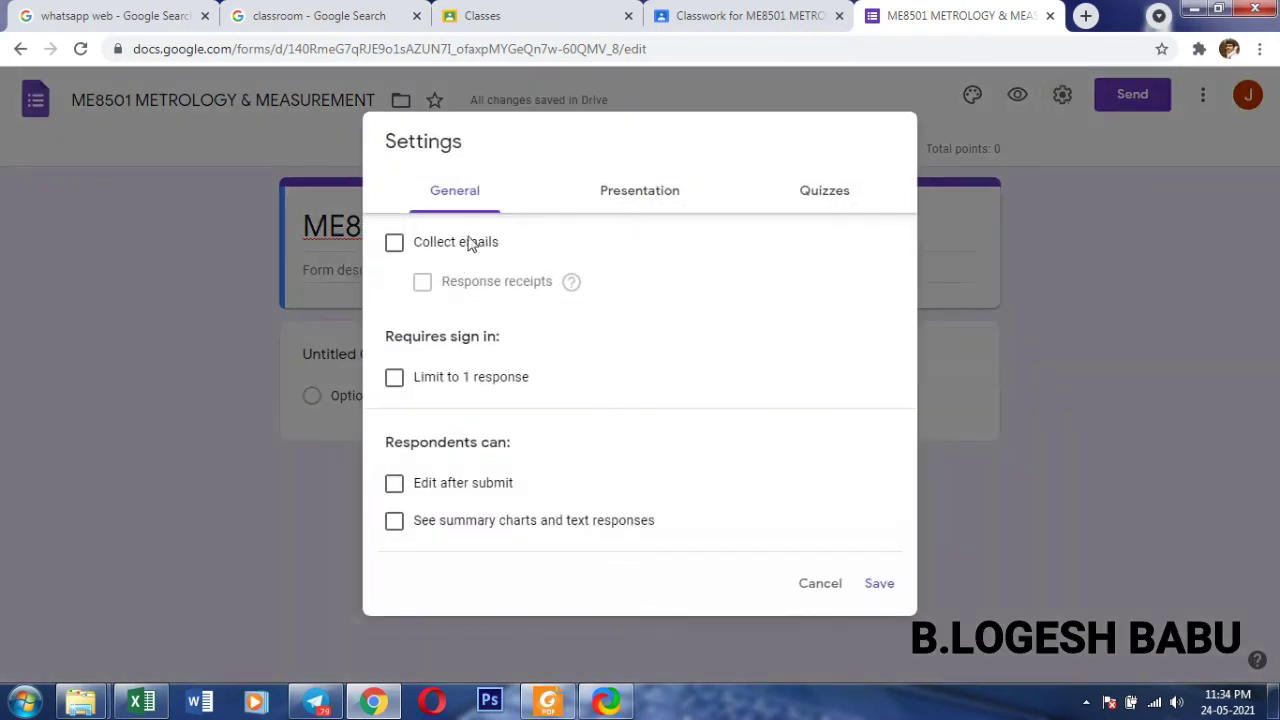
pyautogui.click(396, 379)
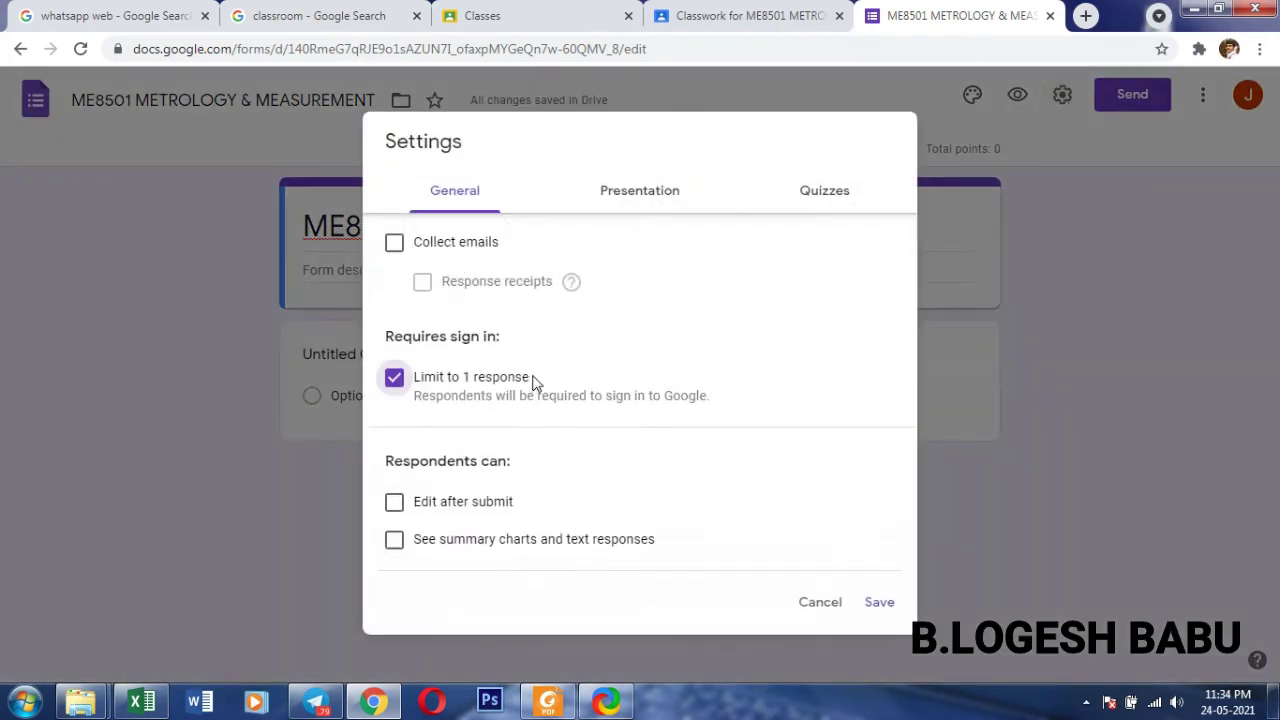
pyautogui.click(650, 199)
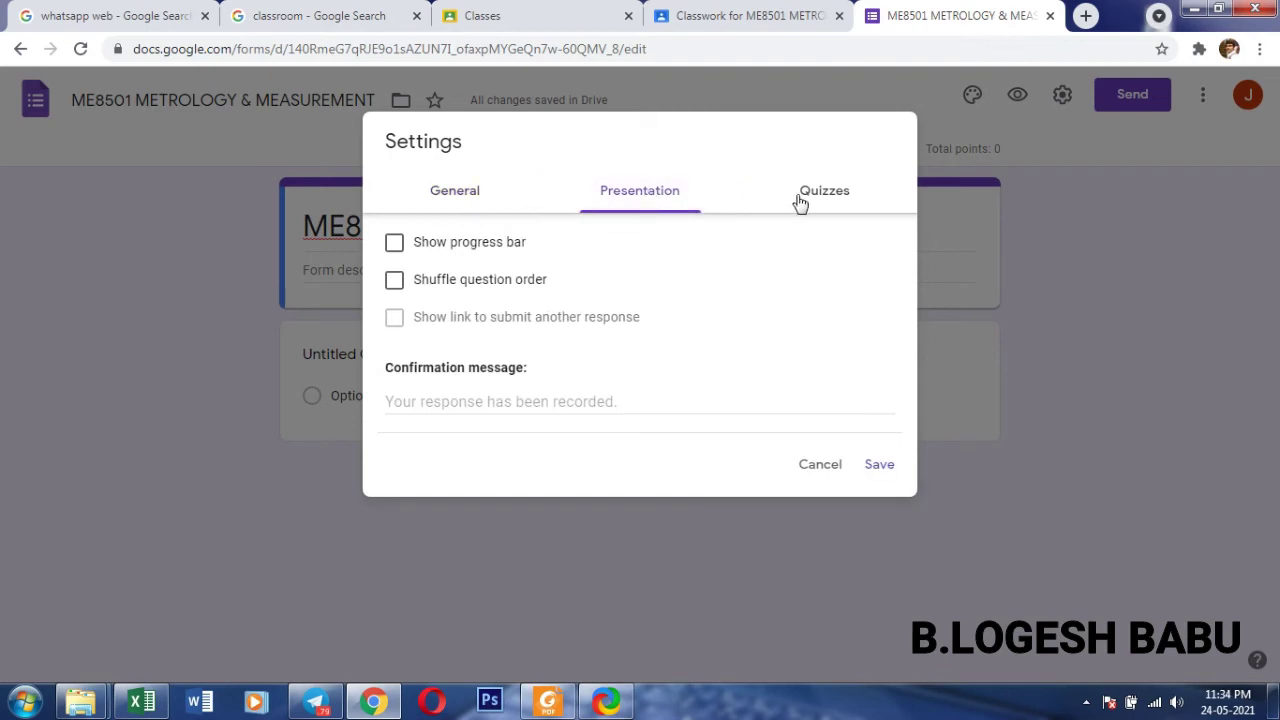
pyautogui.click(800, 203)
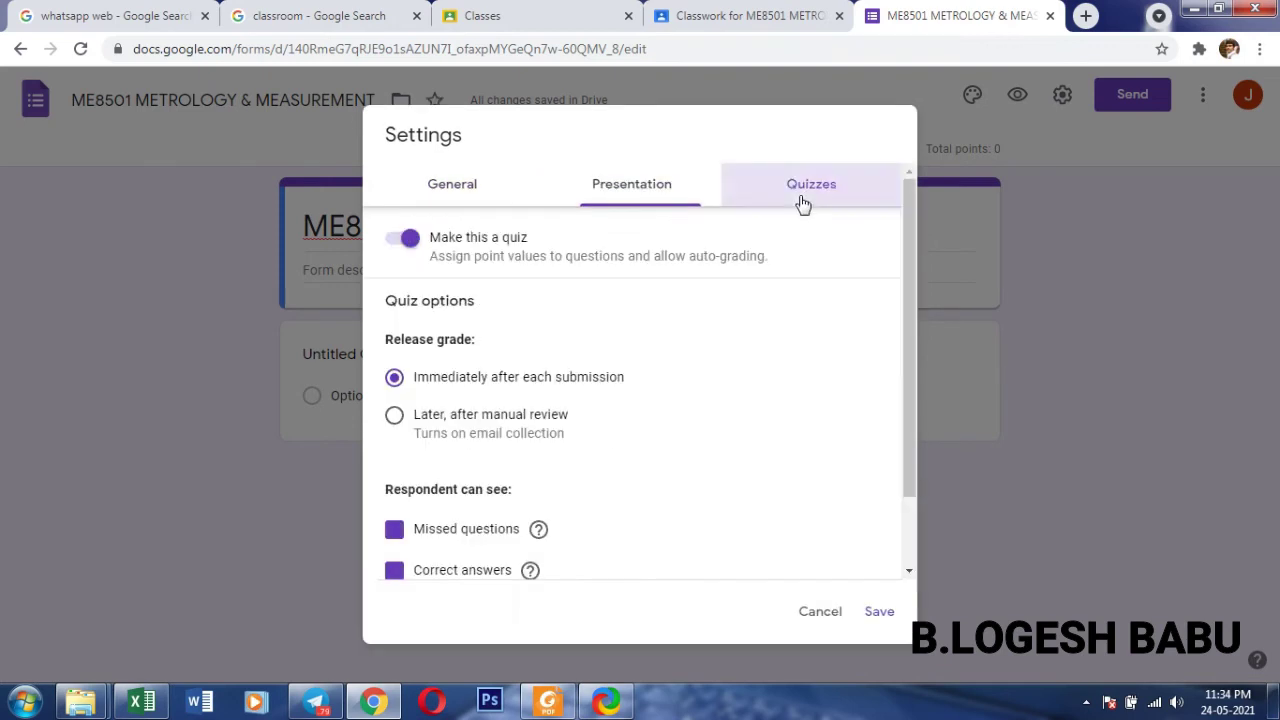
pyautogui.click(401, 247)
pyautogui.click(889, 612)
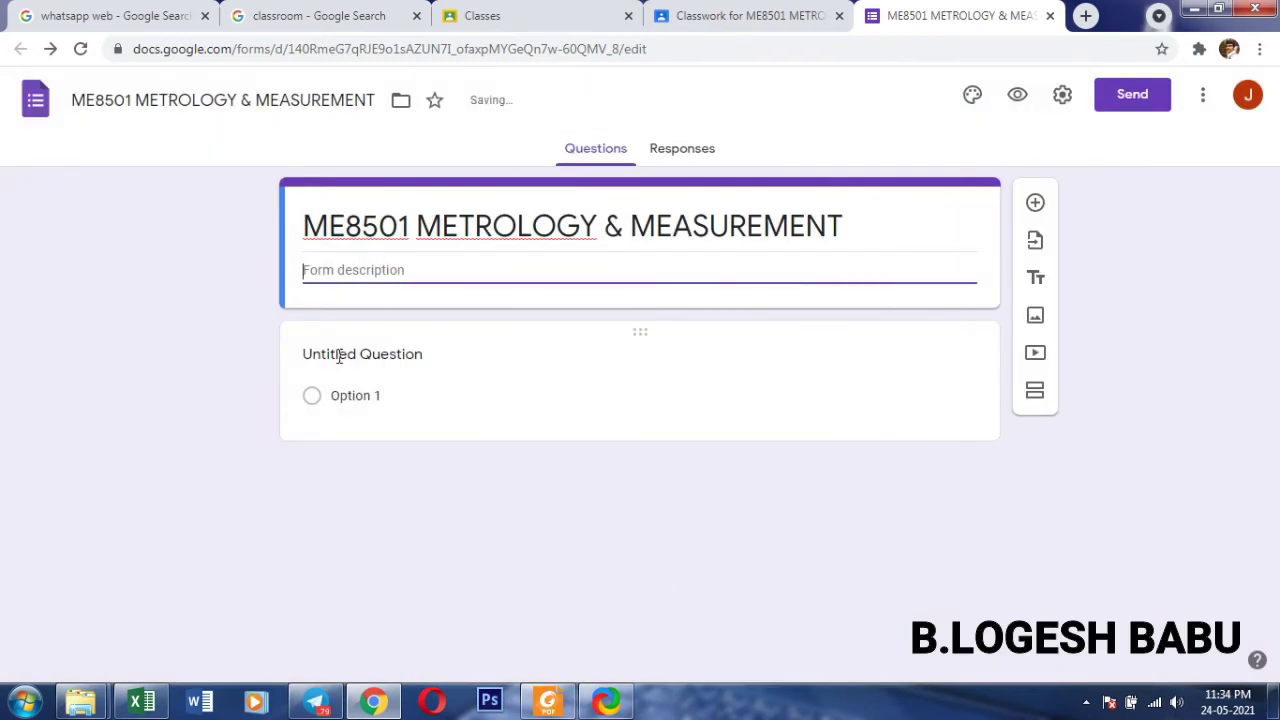
# - Turn the untitled question into a required short answer question named REGISTER NUMBER
pyautogui.click(339, 358)
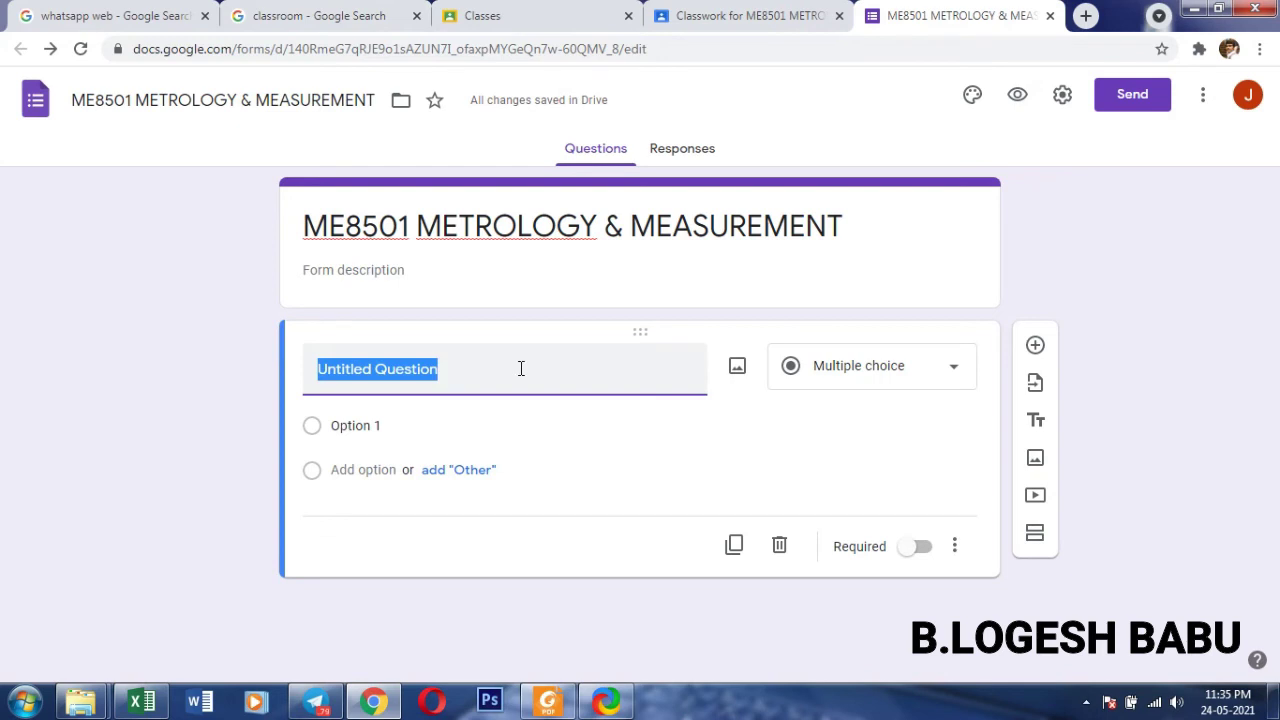
pyautogui.write('REGIS')
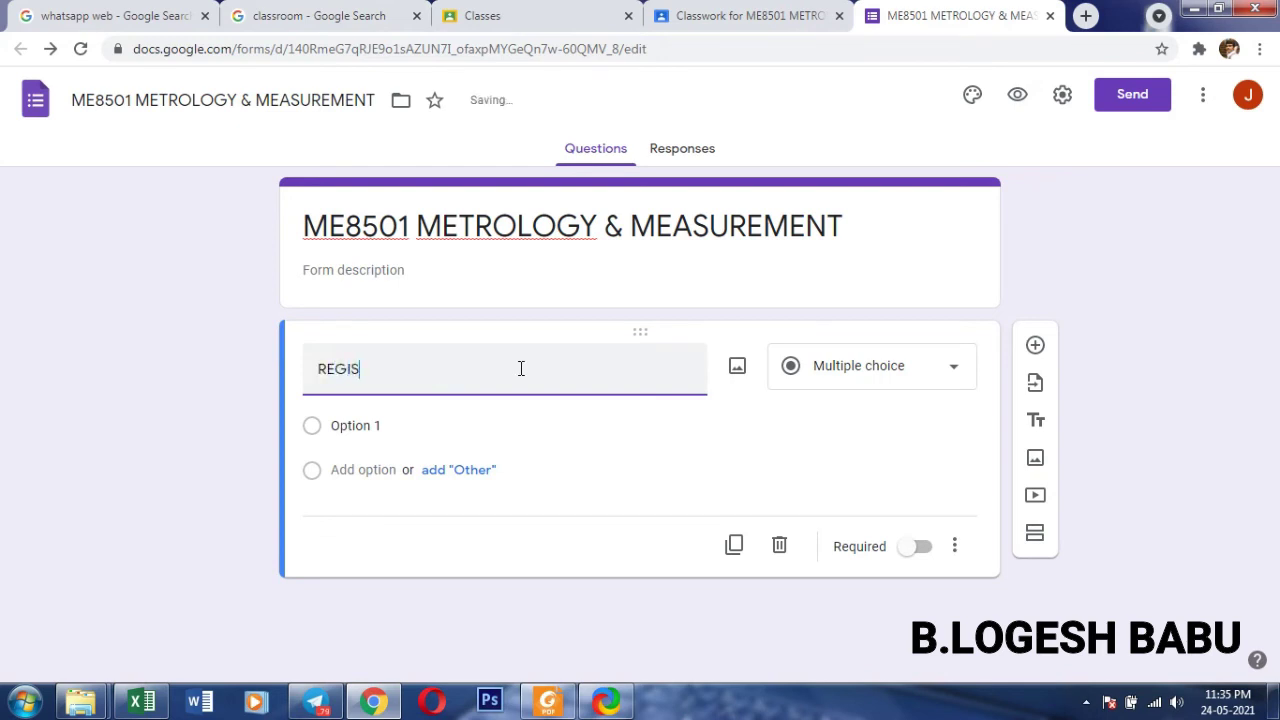
pyautogui.write('TER NU')
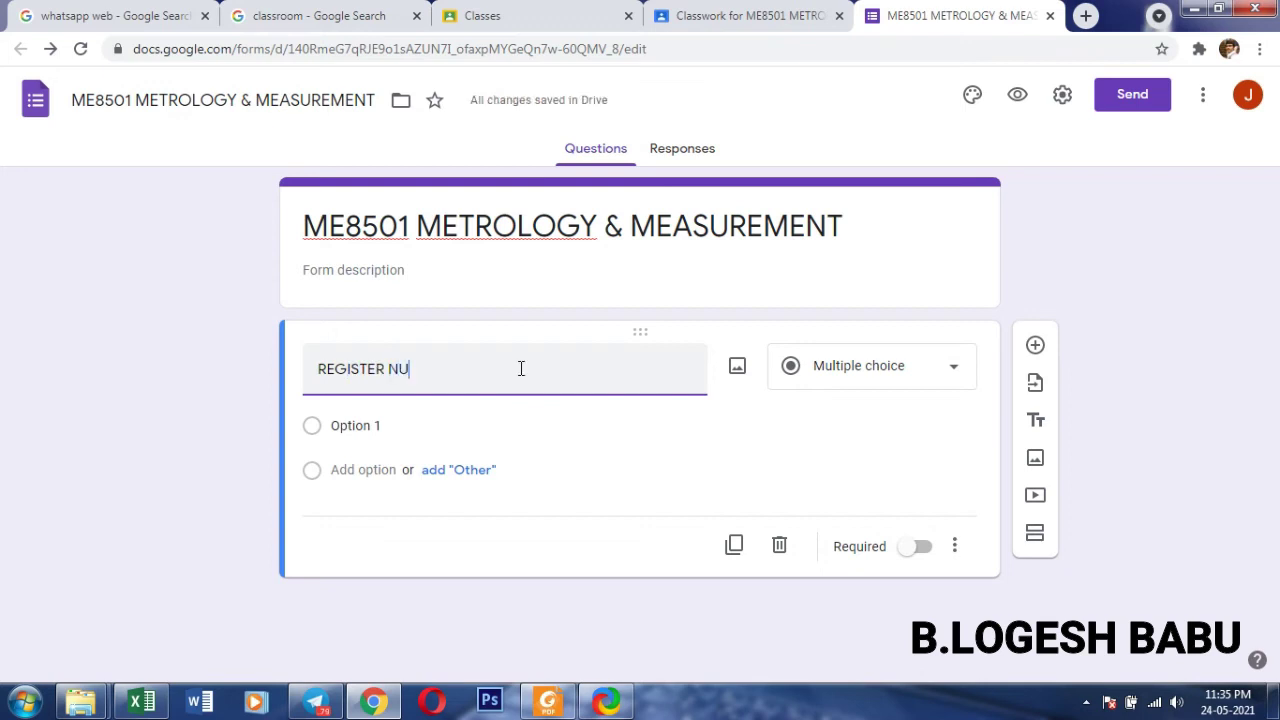
pyautogui.write('MBER')
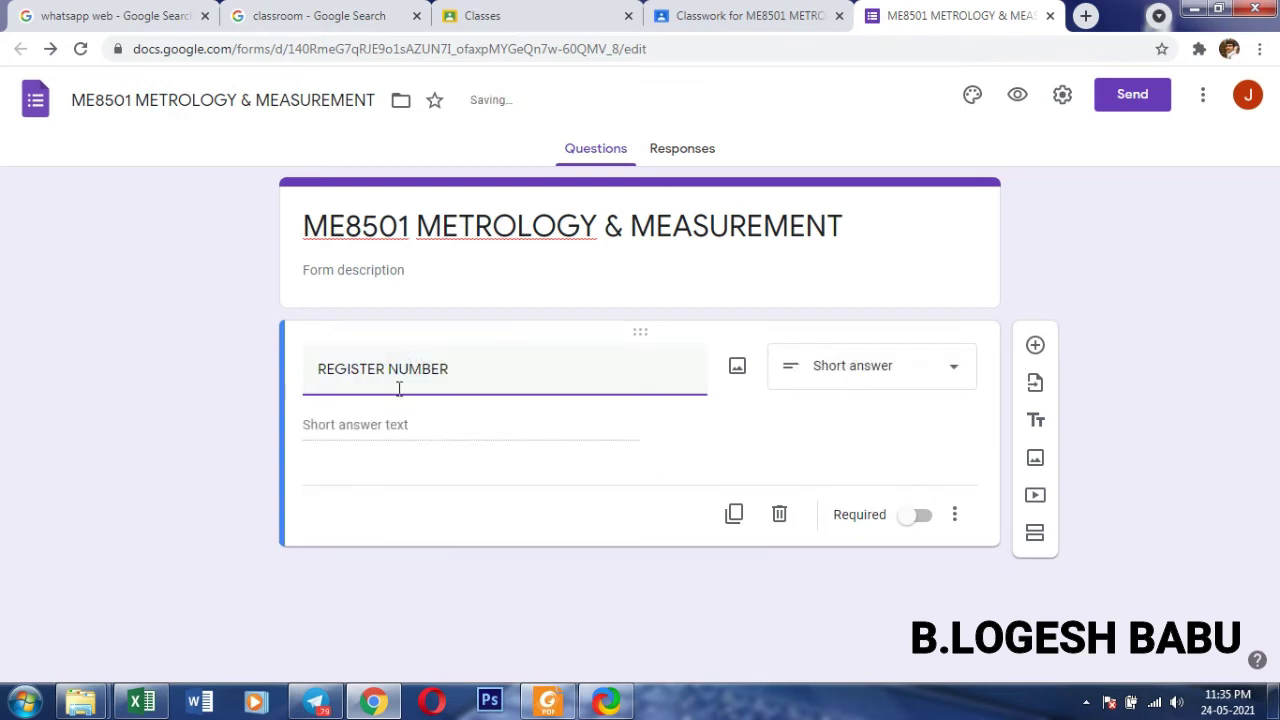
pyautogui.click(913, 520)
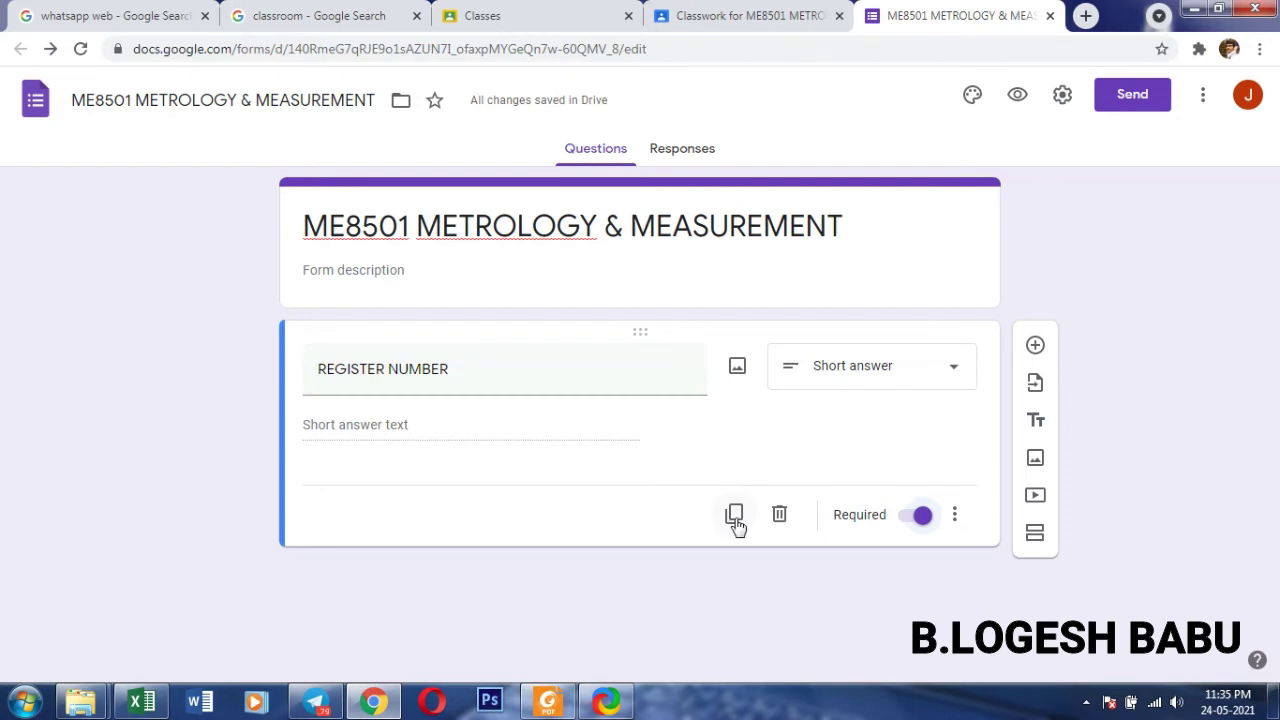
# - Duplicate the REGISTER NUMBER question and rename the copy NAME OF THE STUDENT
pyautogui.click(735, 516)
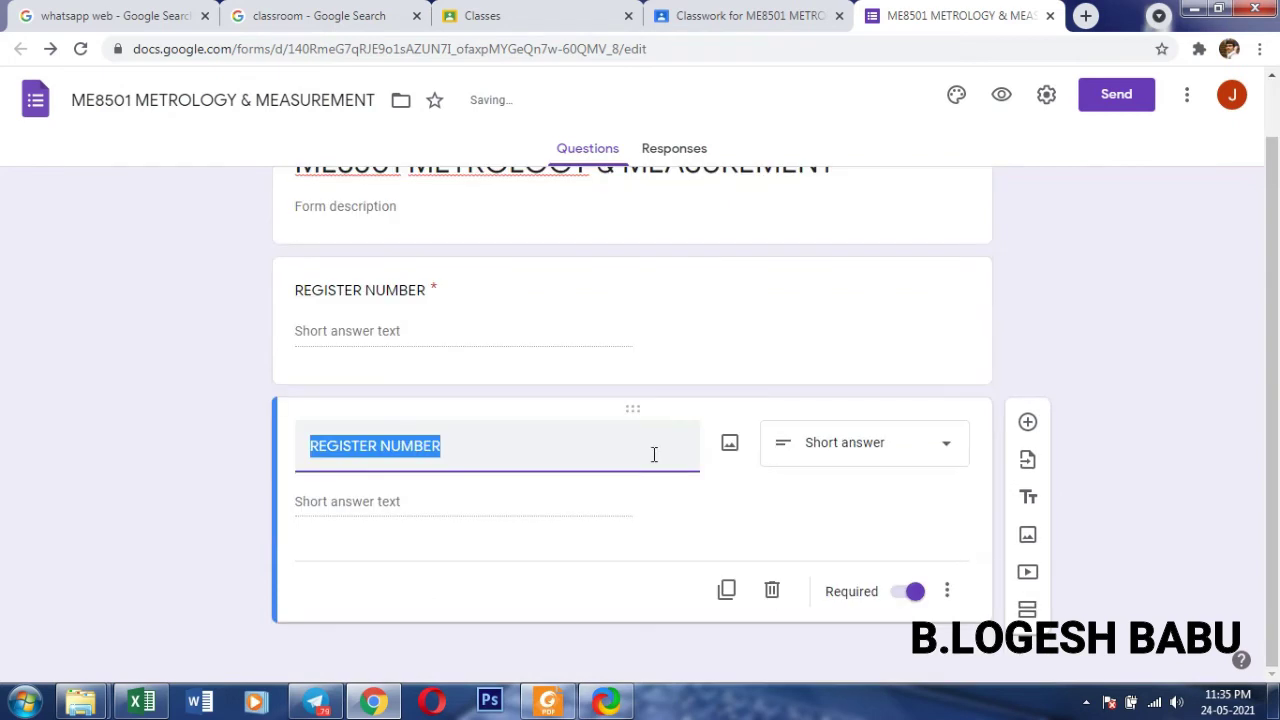
pyautogui.write('NAME ')
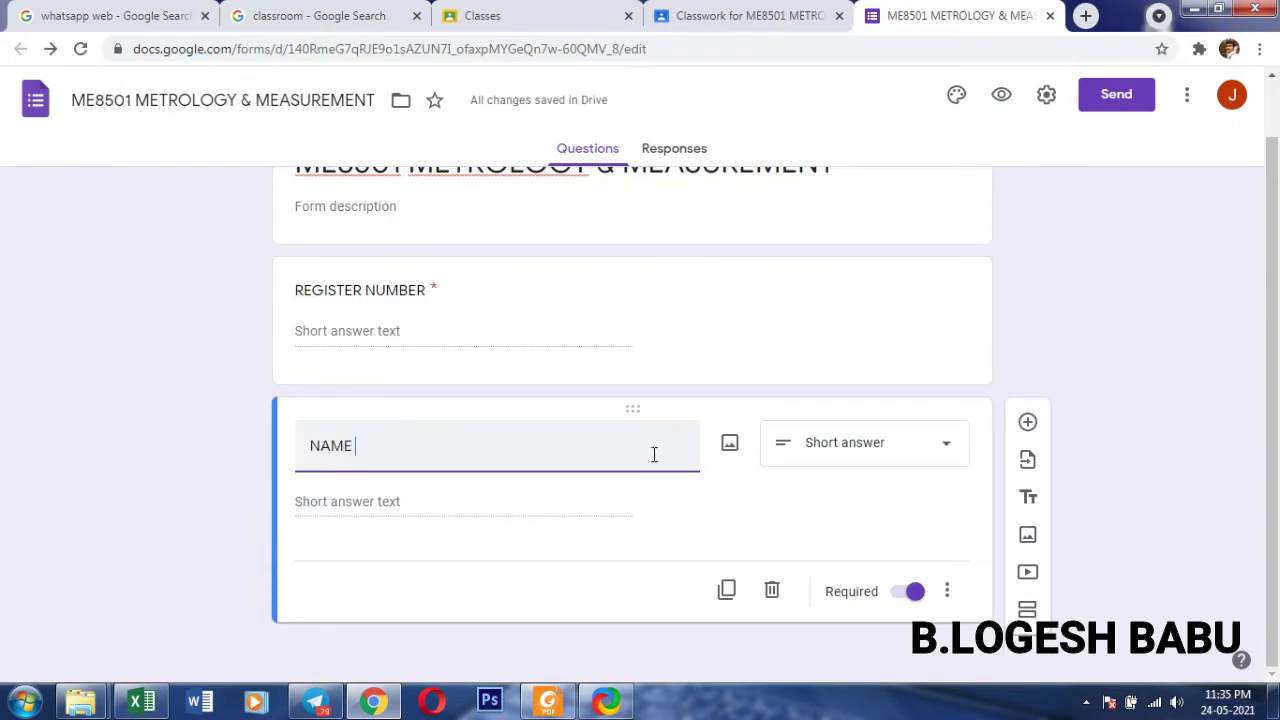
pyautogui.write('OF THE STUDE')
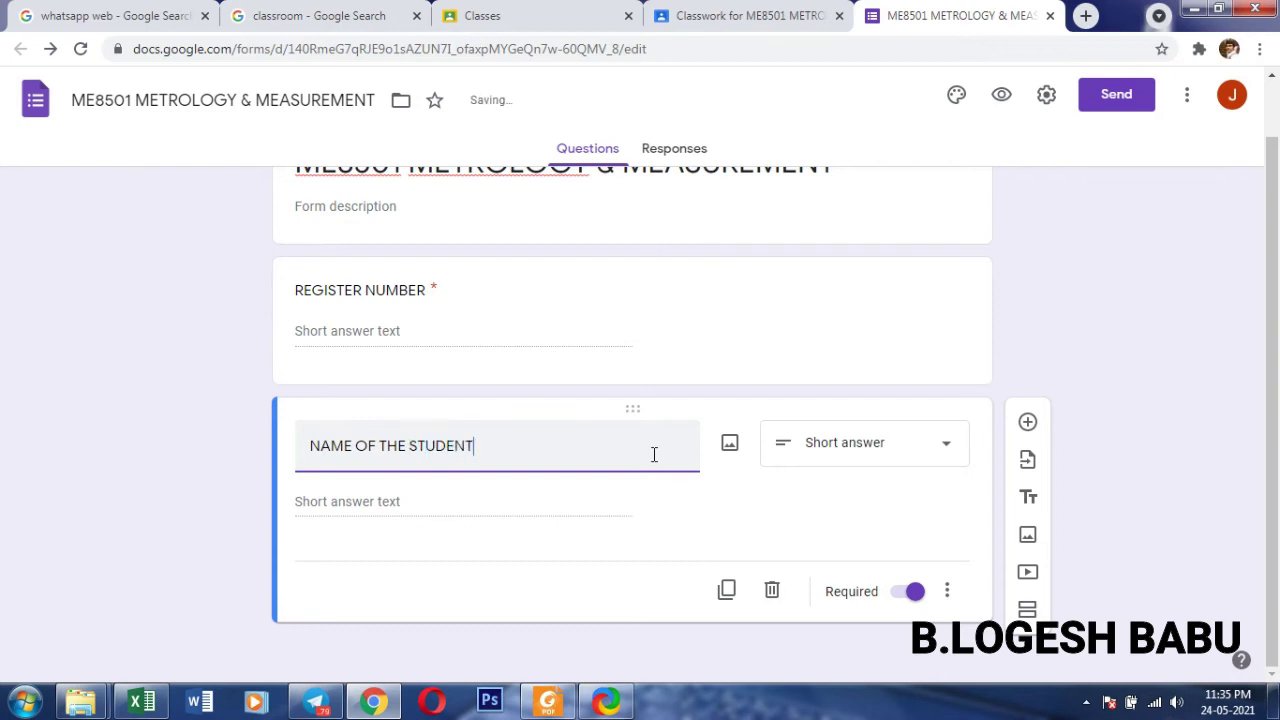
# - Complete the NAME OF THE STUDENT title, duplicate that question, and rename the copy SUBJECT CODE
pyautogui.write('NT')
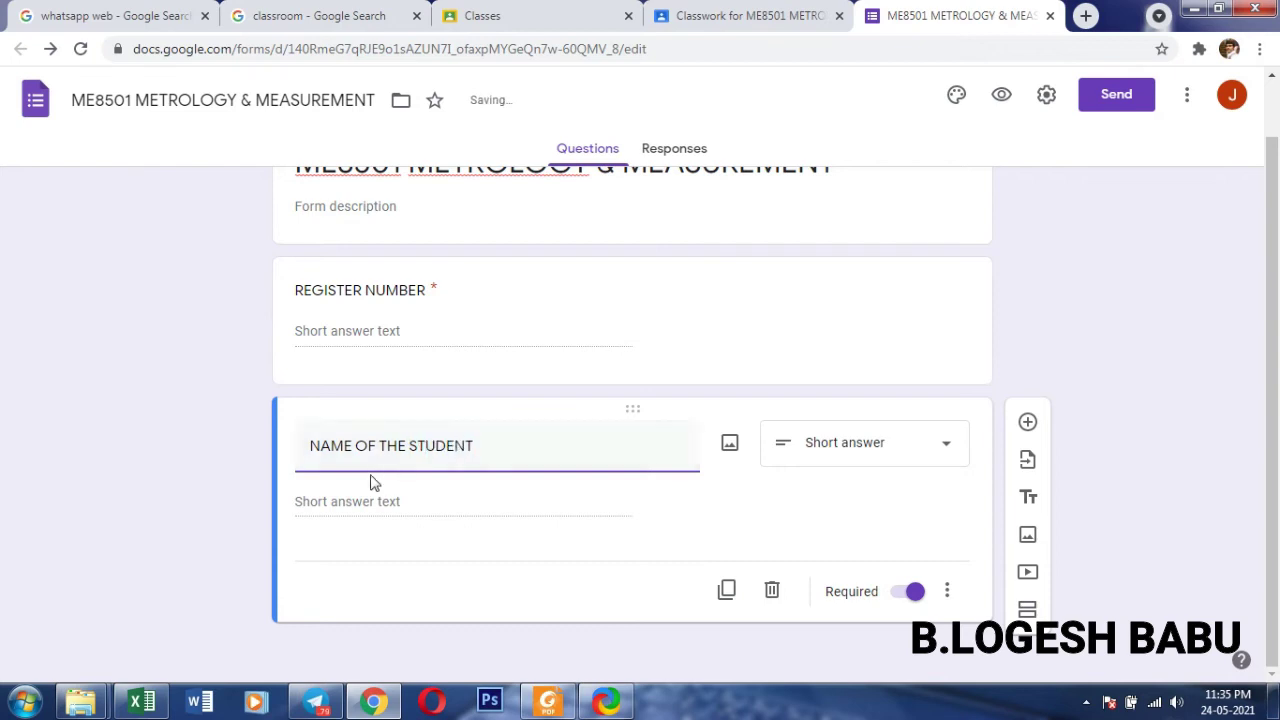
pyautogui.click(209, 557)
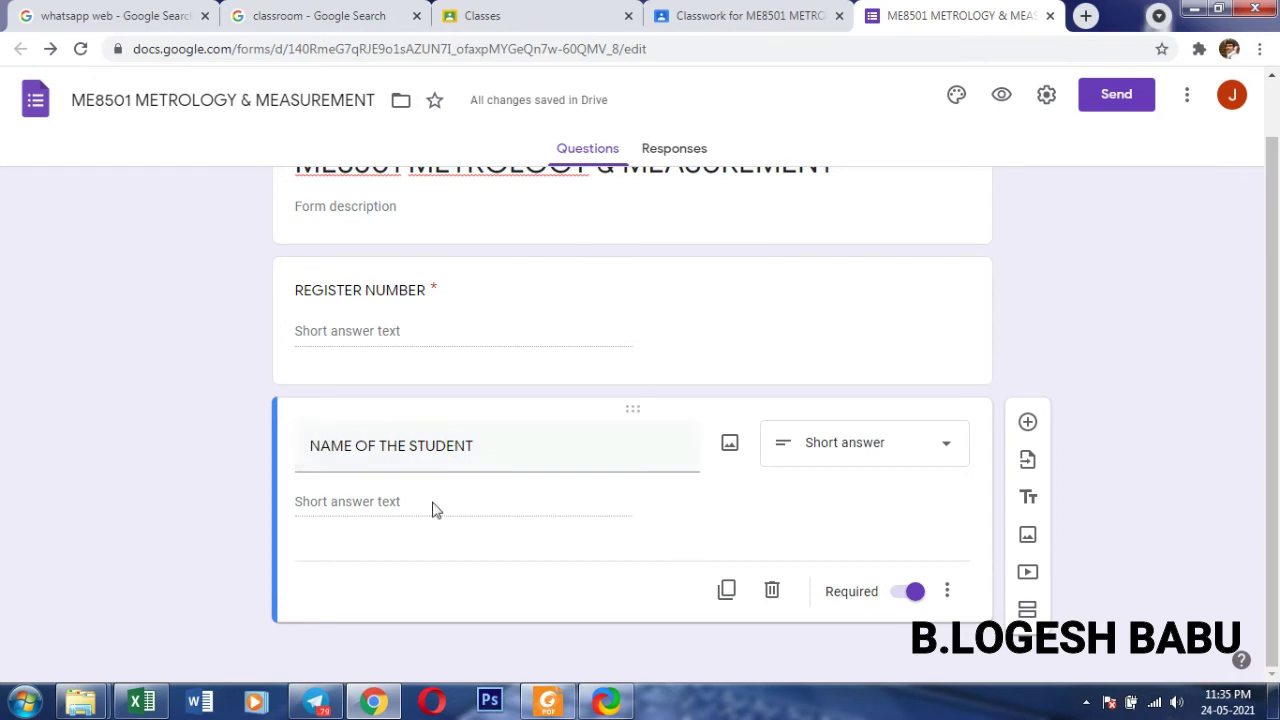
pyautogui.click(727, 592)
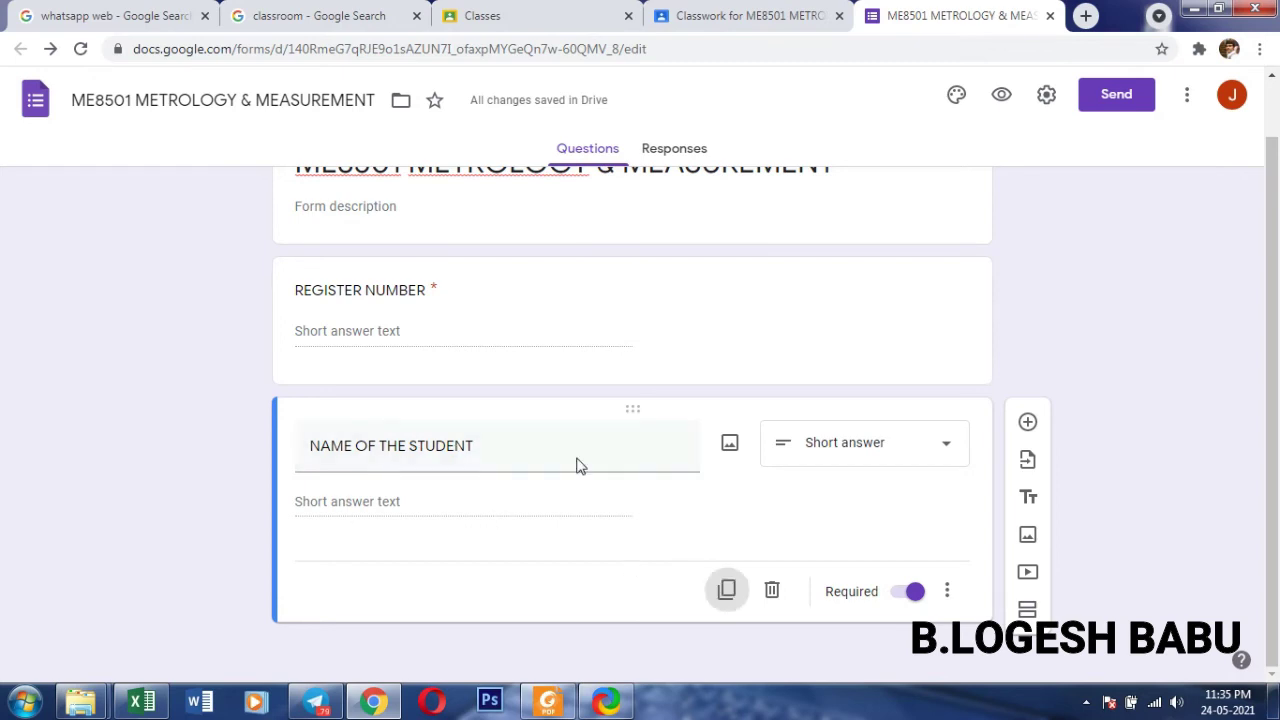
pyautogui.write('SUBJECT')
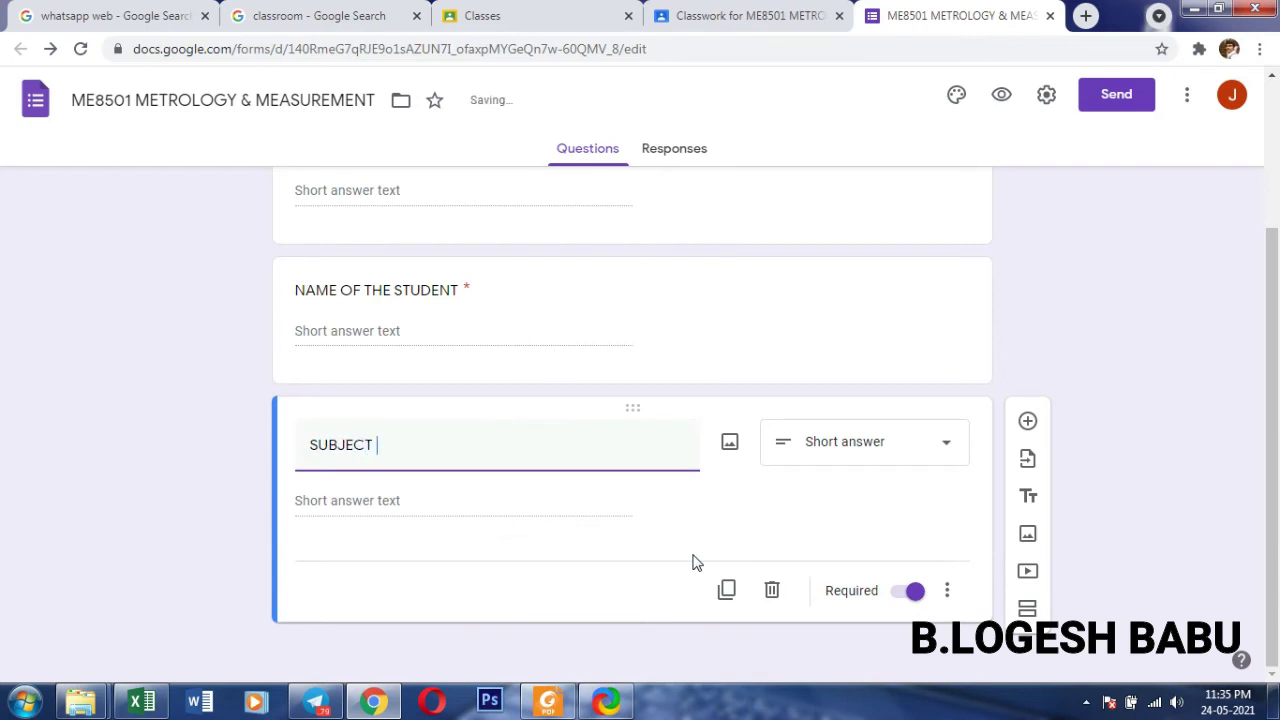
pyautogui.write(' CODE')
# - Duplicate the SUBJECT CODE question and rename the copy SUBJECT NAME
pyautogui.click(727, 590)
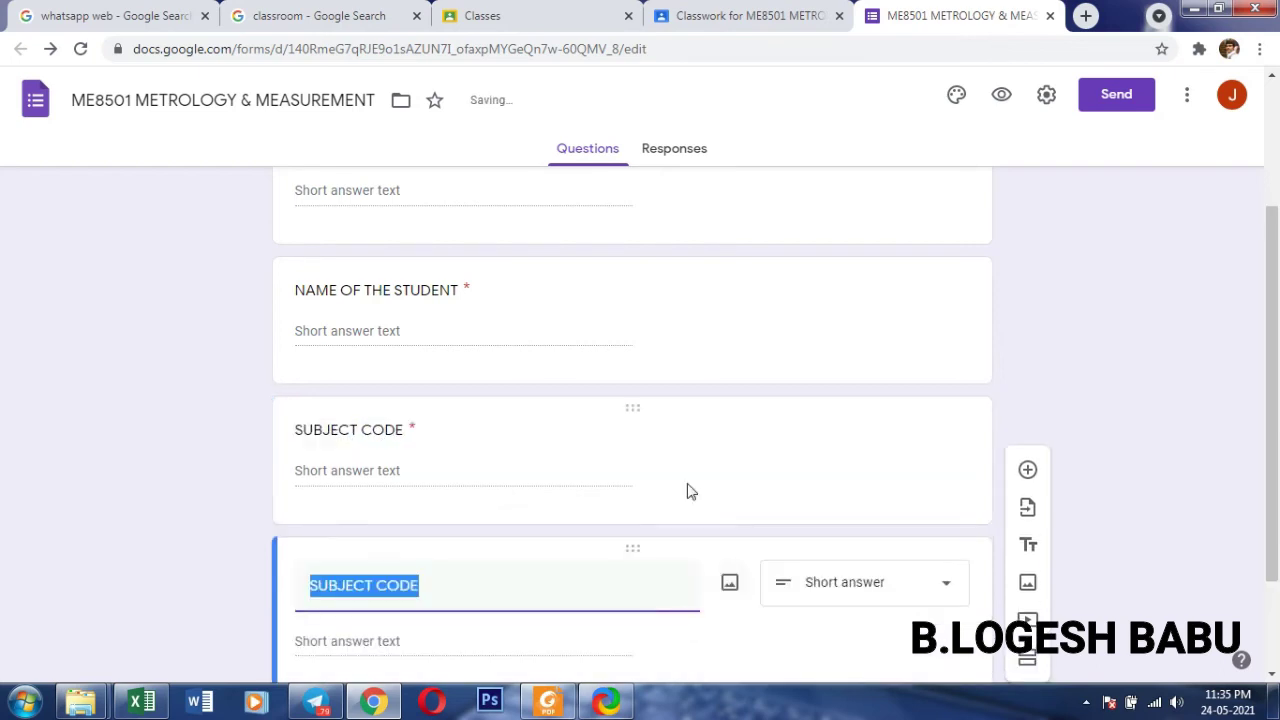
pyautogui.scroll(3, 686, 483)
pyautogui.scroll(-1, 579, 422)
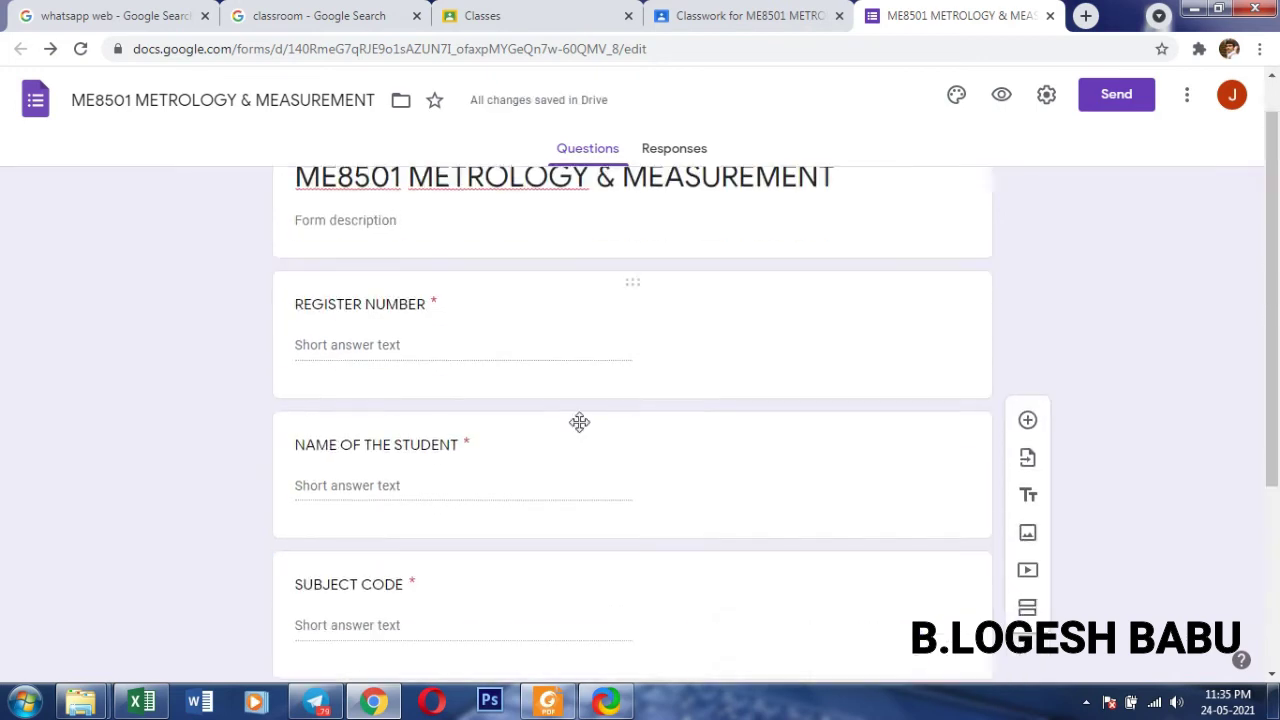
pyautogui.scroll(-3, 579, 422)
pyautogui.write('SU')
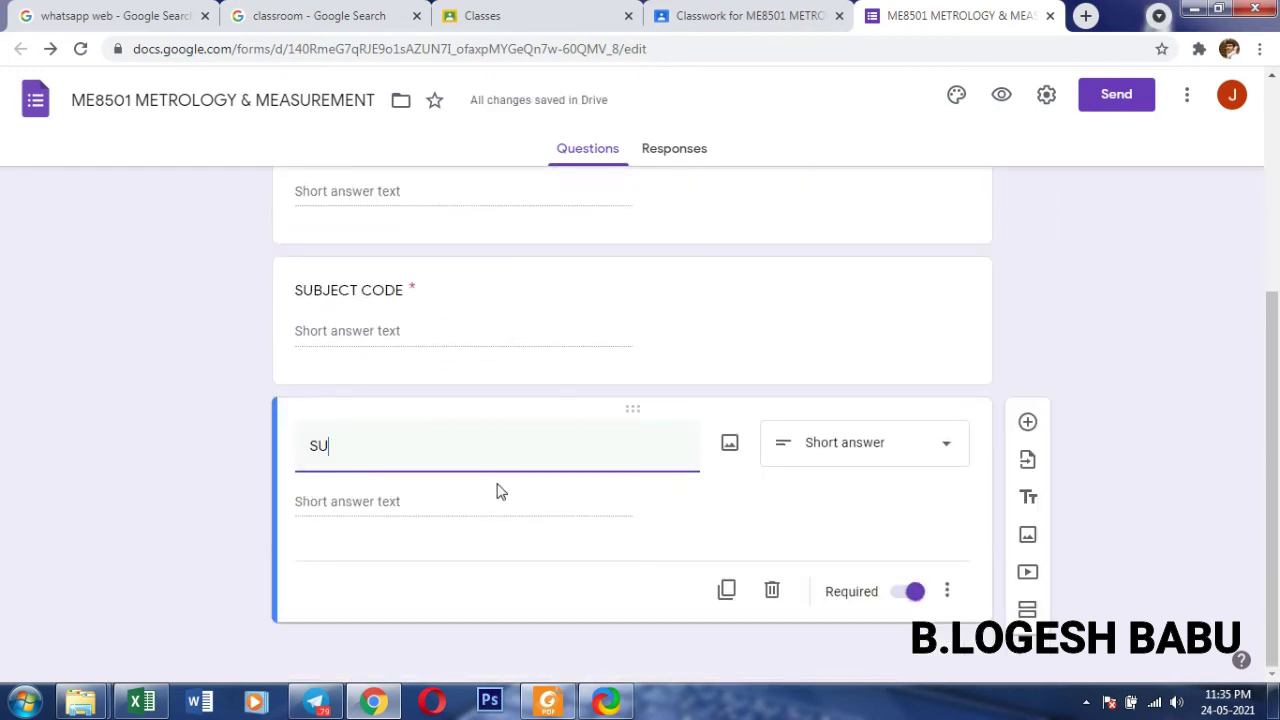
pyautogui.write('BJECT ')
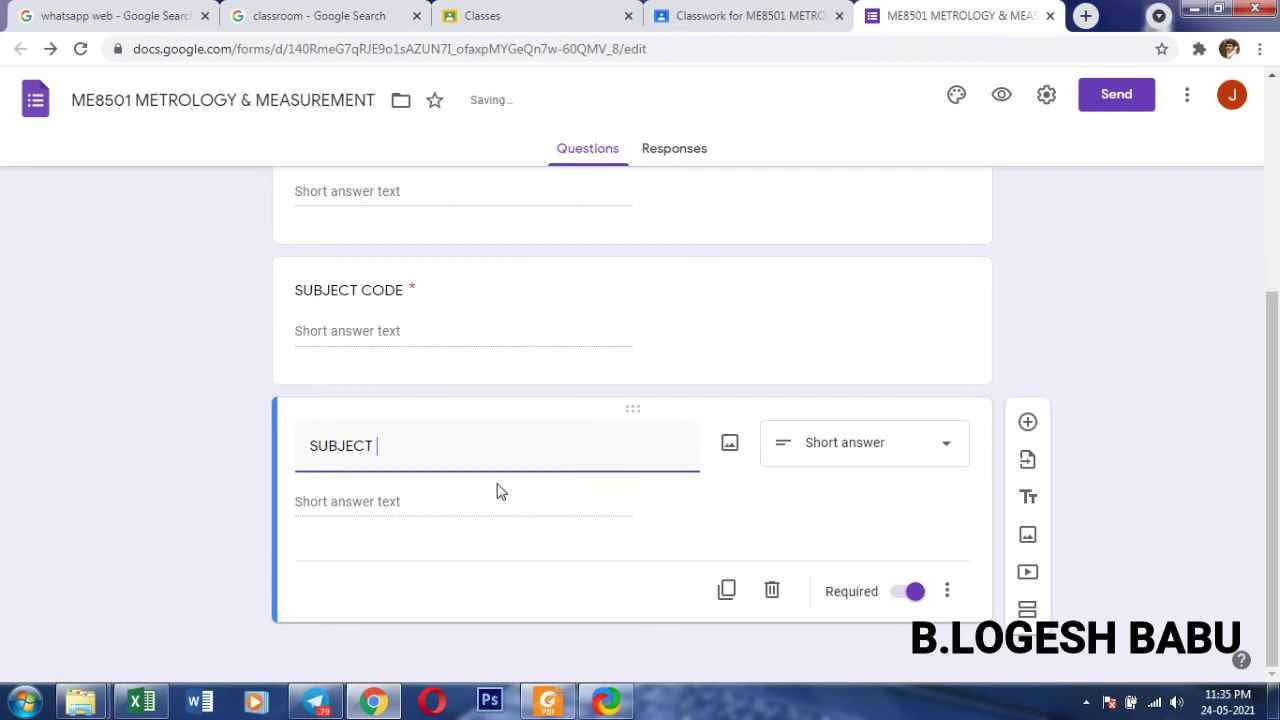
pyautogui.write('NAME')
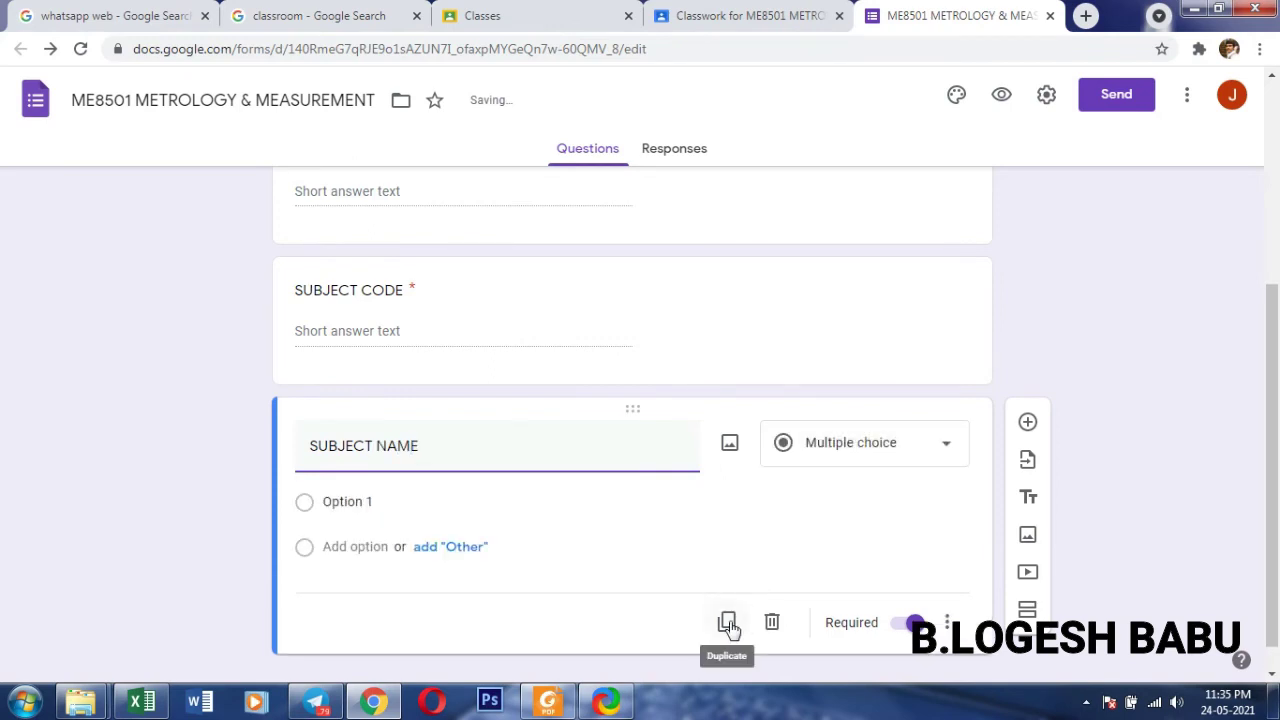
# - Duplicate the SUBJECT NAME question and set the original one's answer type to Short answer
pyautogui.click(727, 624)
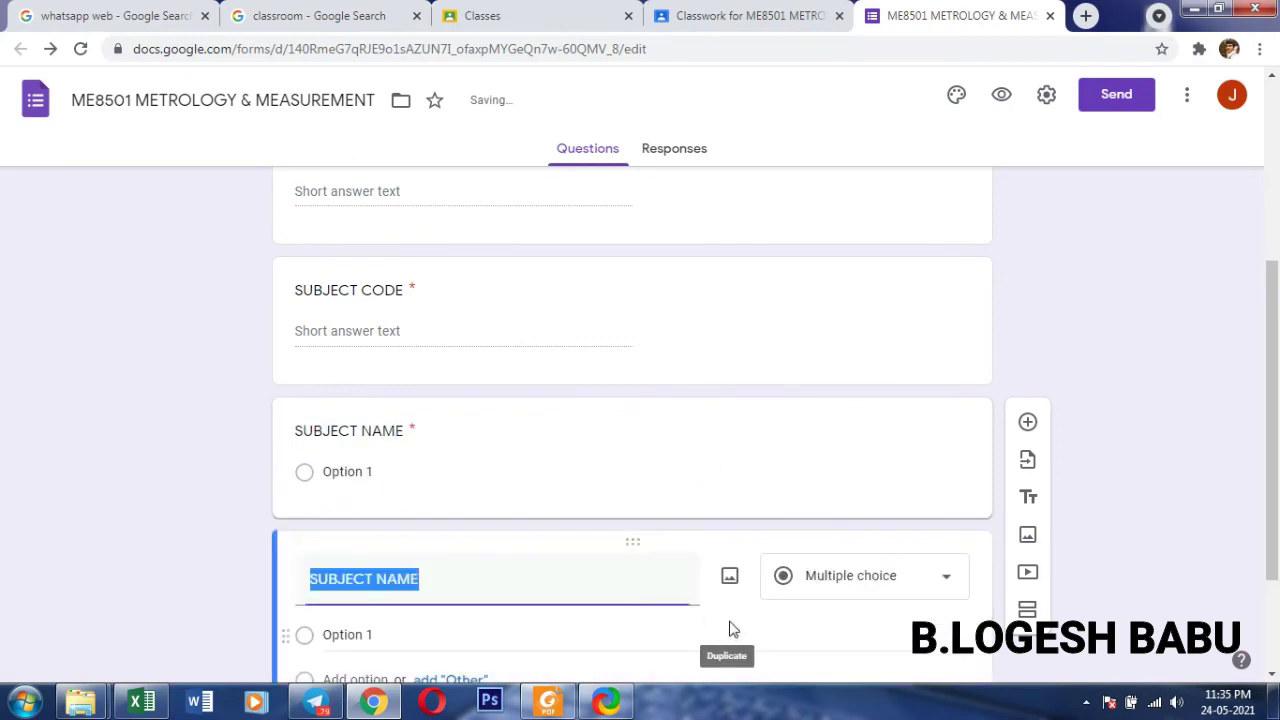
pyautogui.click(435, 443)
pyautogui.click(823, 457)
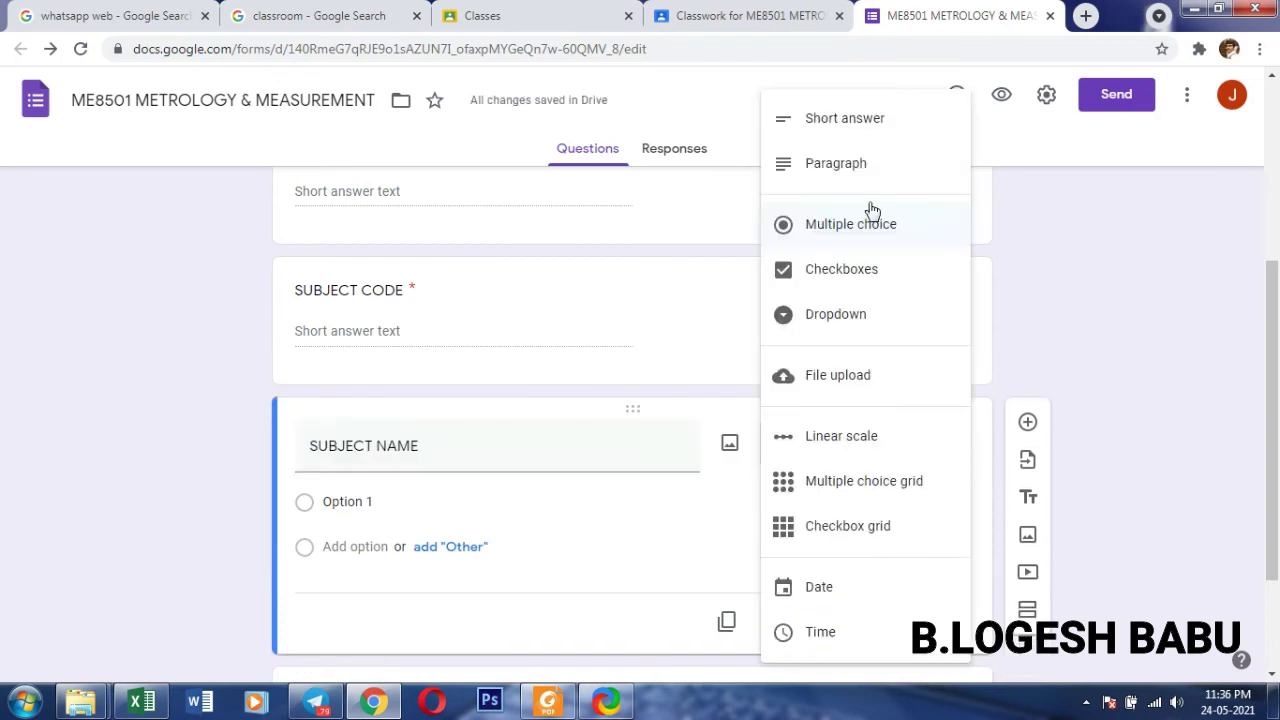
pyautogui.click(858, 117)
# - Set the second SUBJECT NAME question to Short answer and rename it SEMESTER
pyautogui.scroll(-1, 560, 520)
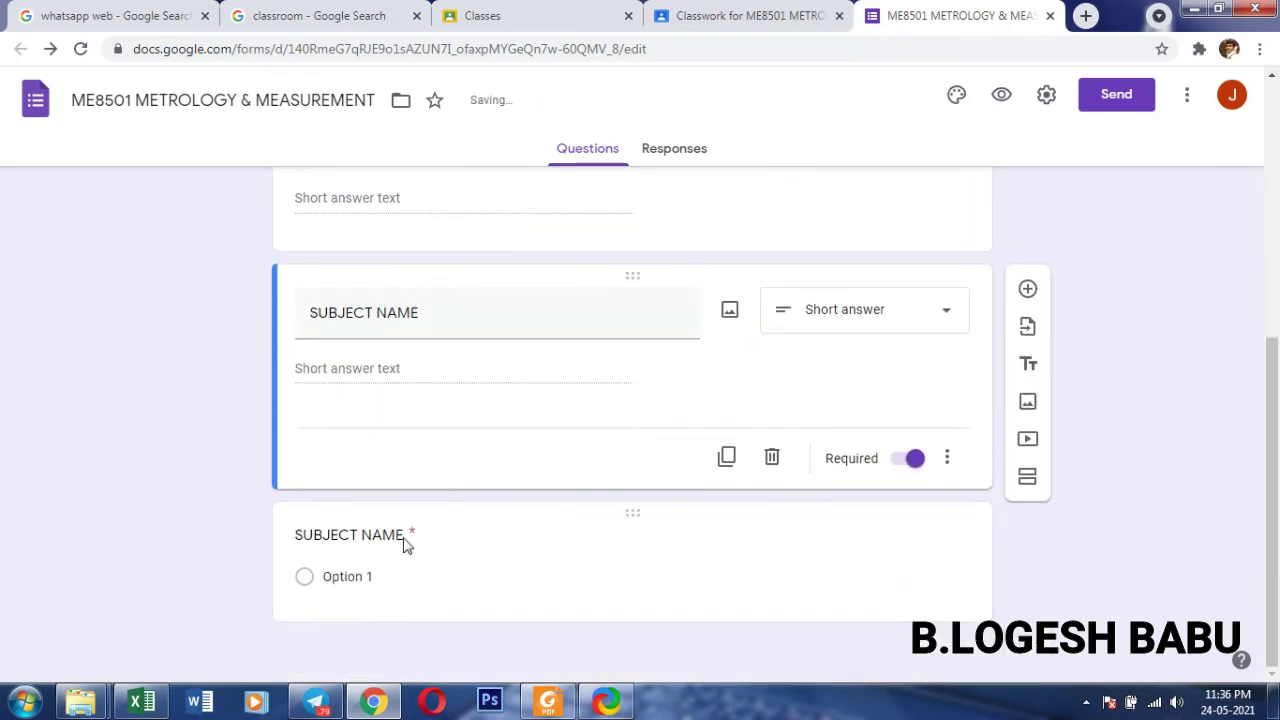
pyautogui.click(390, 541)
pyautogui.click(817, 458)
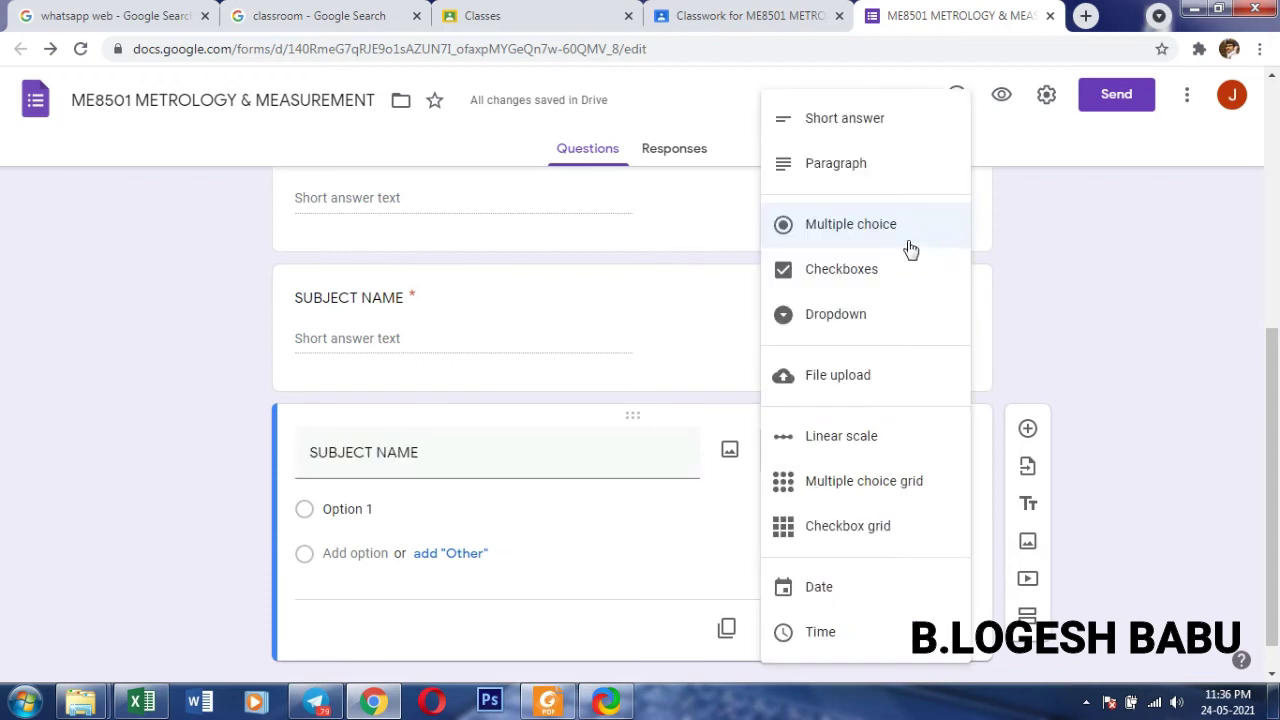
pyautogui.click(845, 120)
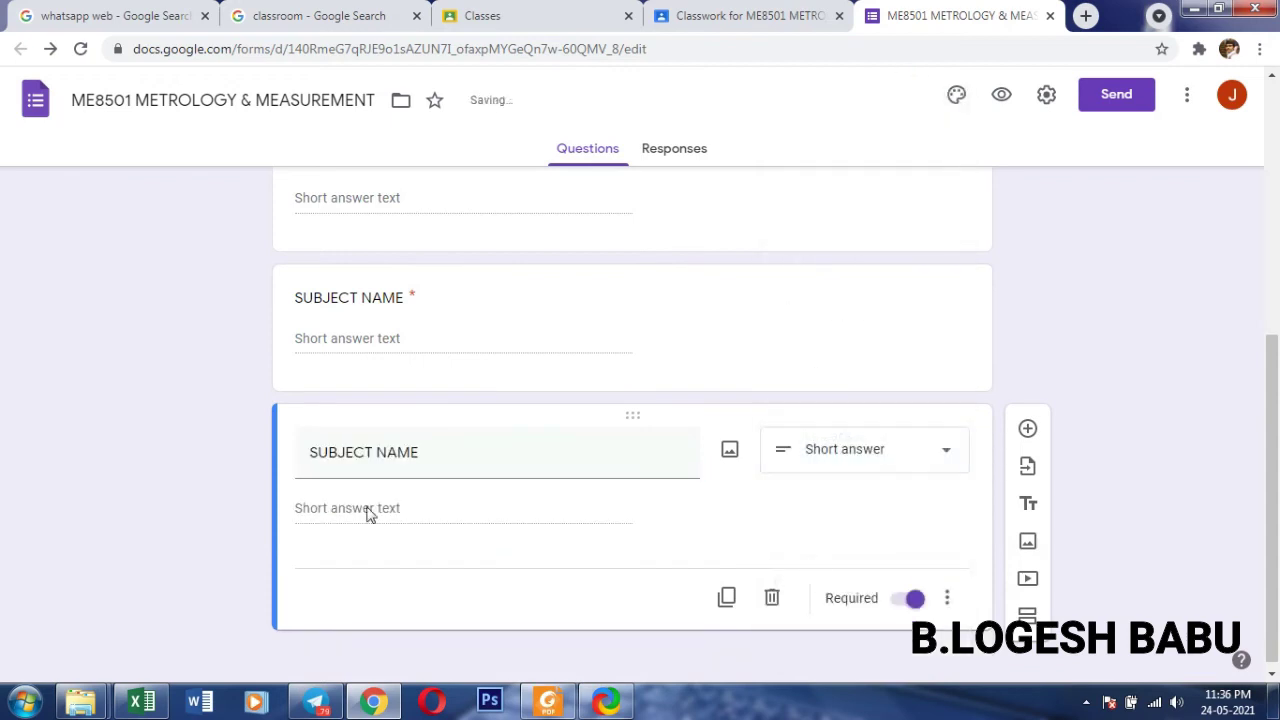
pyautogui.click(433, 459)
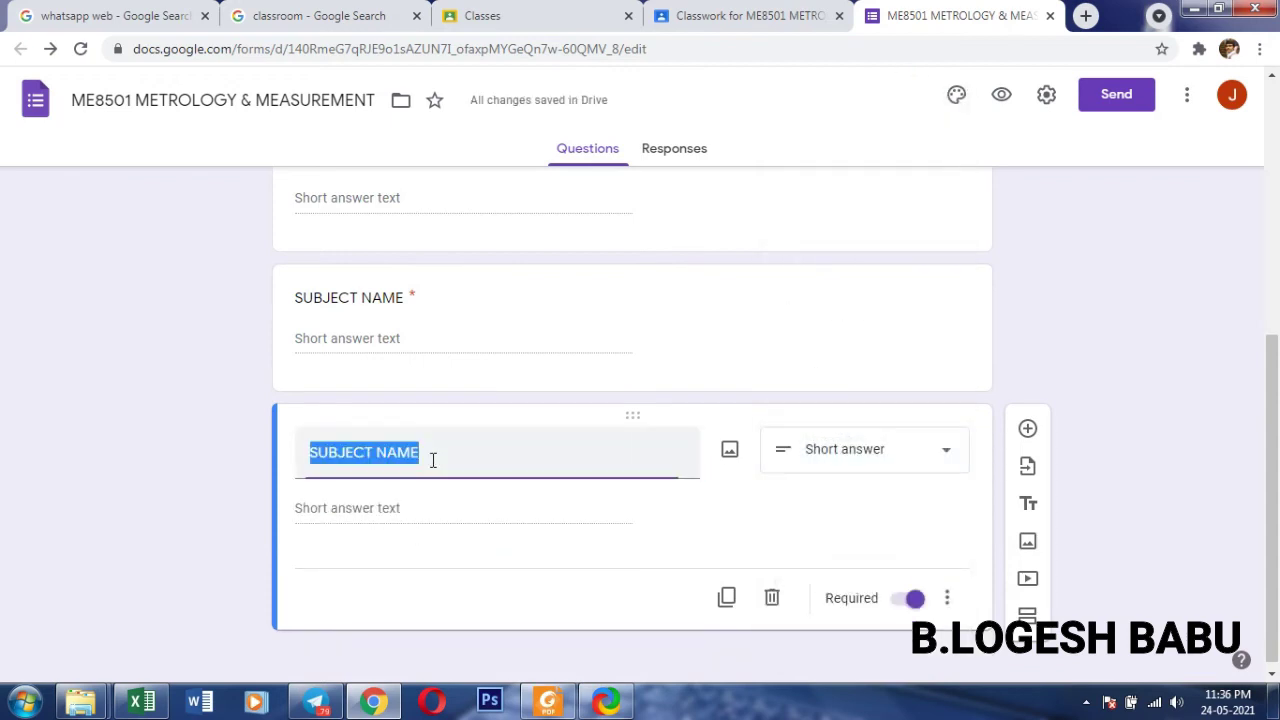
pyautogui.write('SEMESTER')
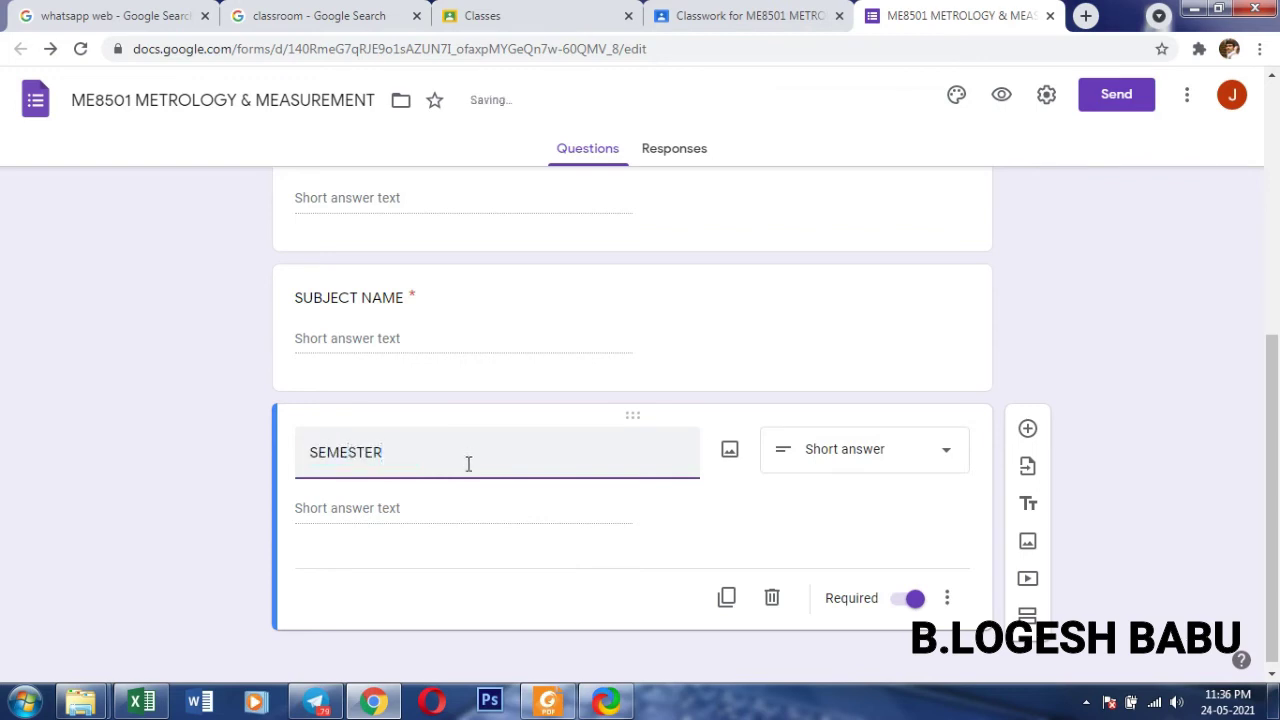
# - Review the form's student, subject and semester questions added so far
pyautogui.scroll(4, 462, 458)
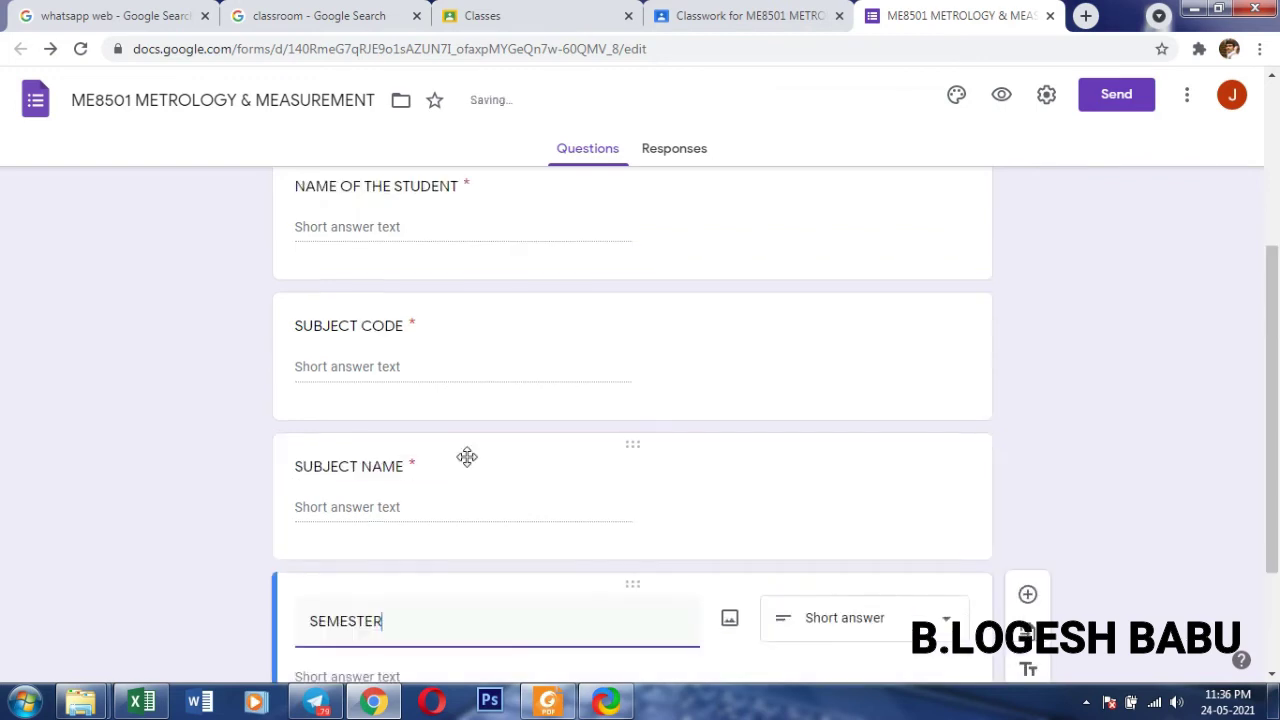
pyautogui.scroll(1, 467, 457)
pyautogui.scroll(-4, 468, 462)
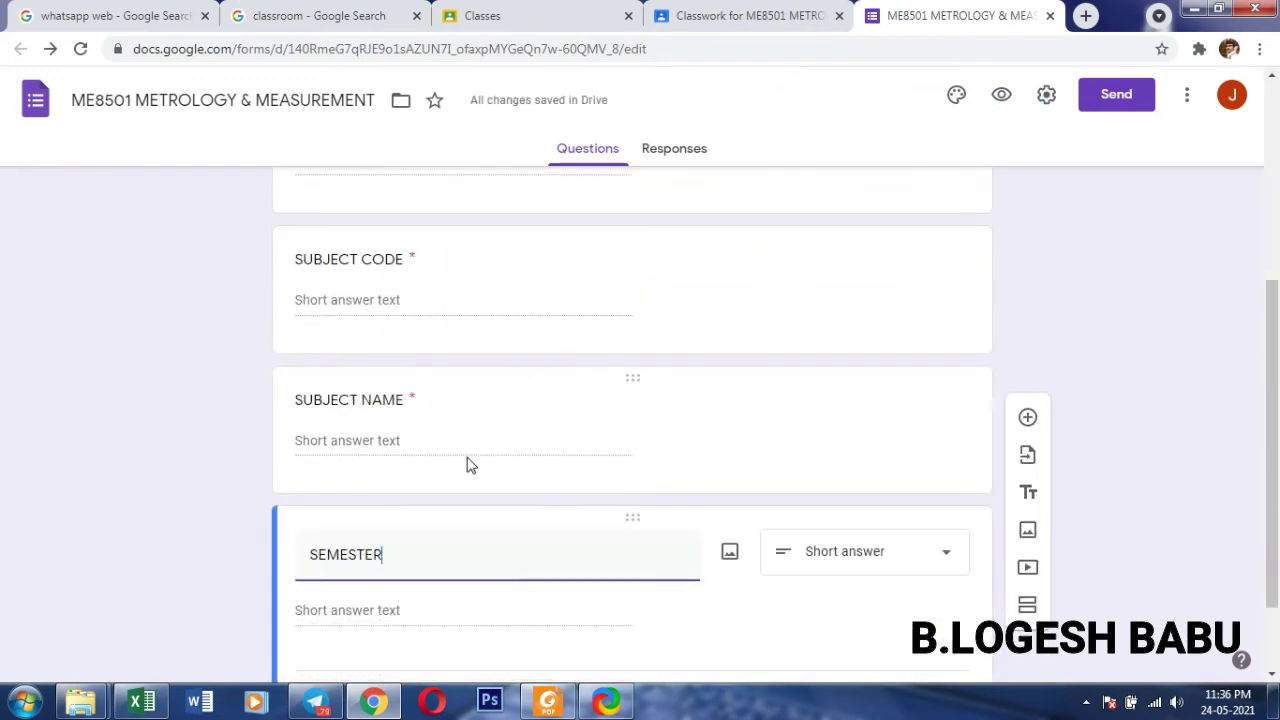
pyautogui.scroll(2, 470, 465)
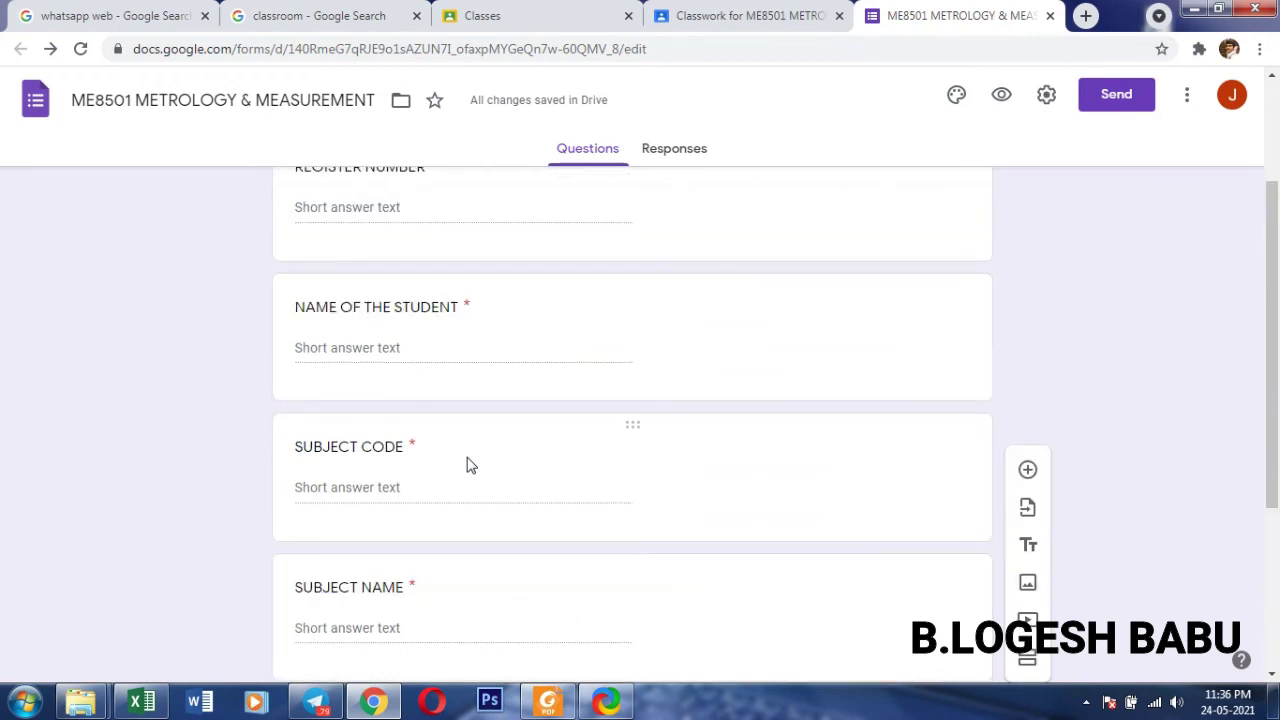
pyautogui.scroll(-1, 468, 463)
pyautogui.scroll(-2, 467, 458)
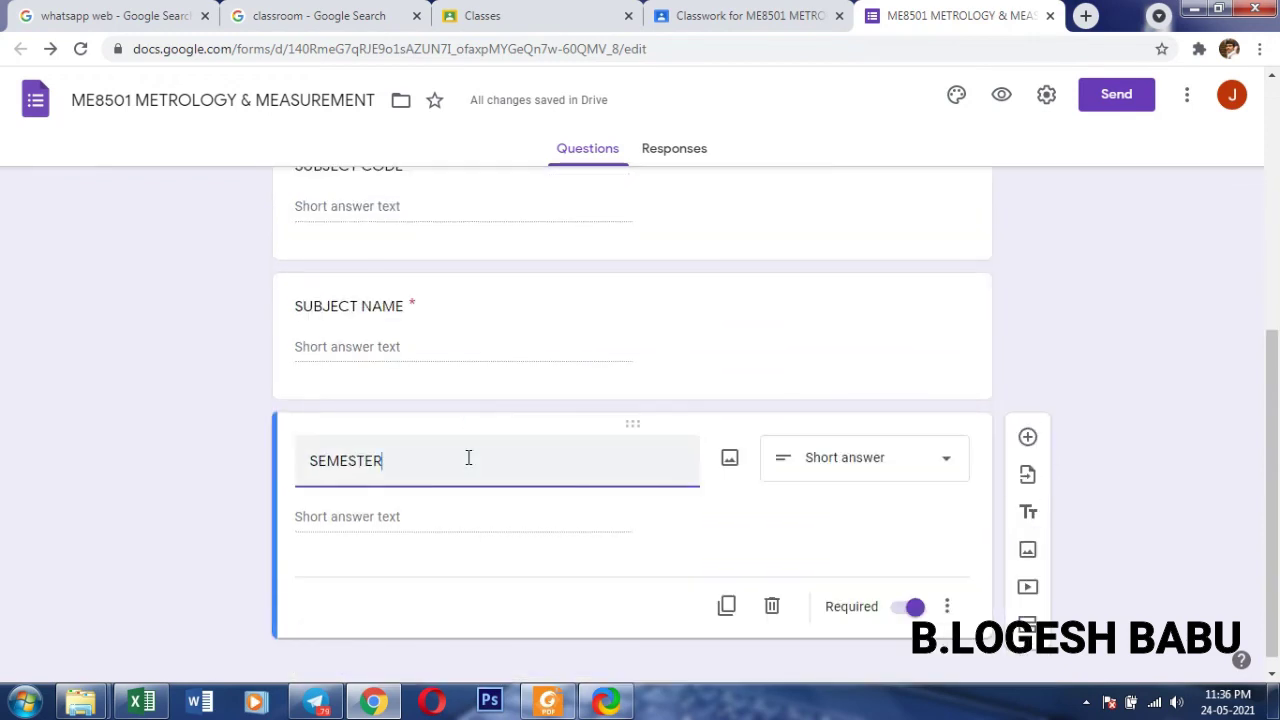
pyautogui.scroll(2, 612, 593)
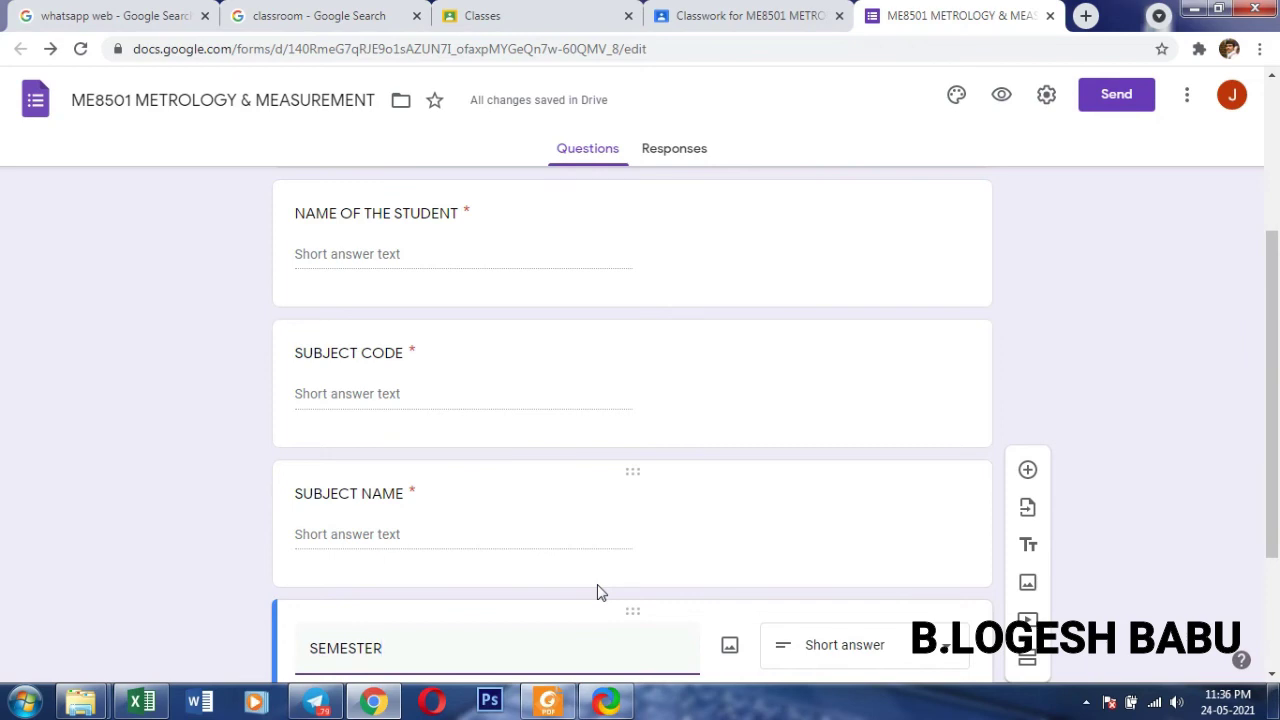
pyautogui.scroll(-2, 600, 593)
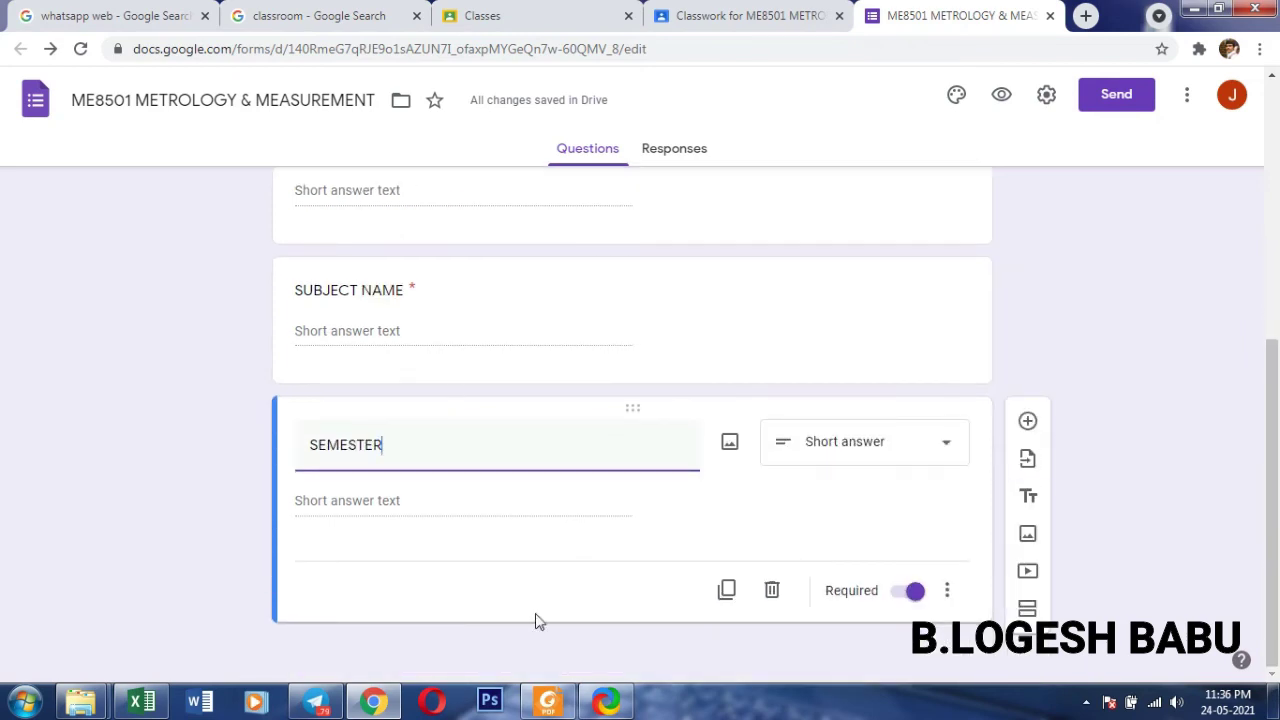
# - Duplicate the SEMESTER question and rename the copy UPLOAD ANSWER SCRIPT PDF
pyautogui.click(728, 585)
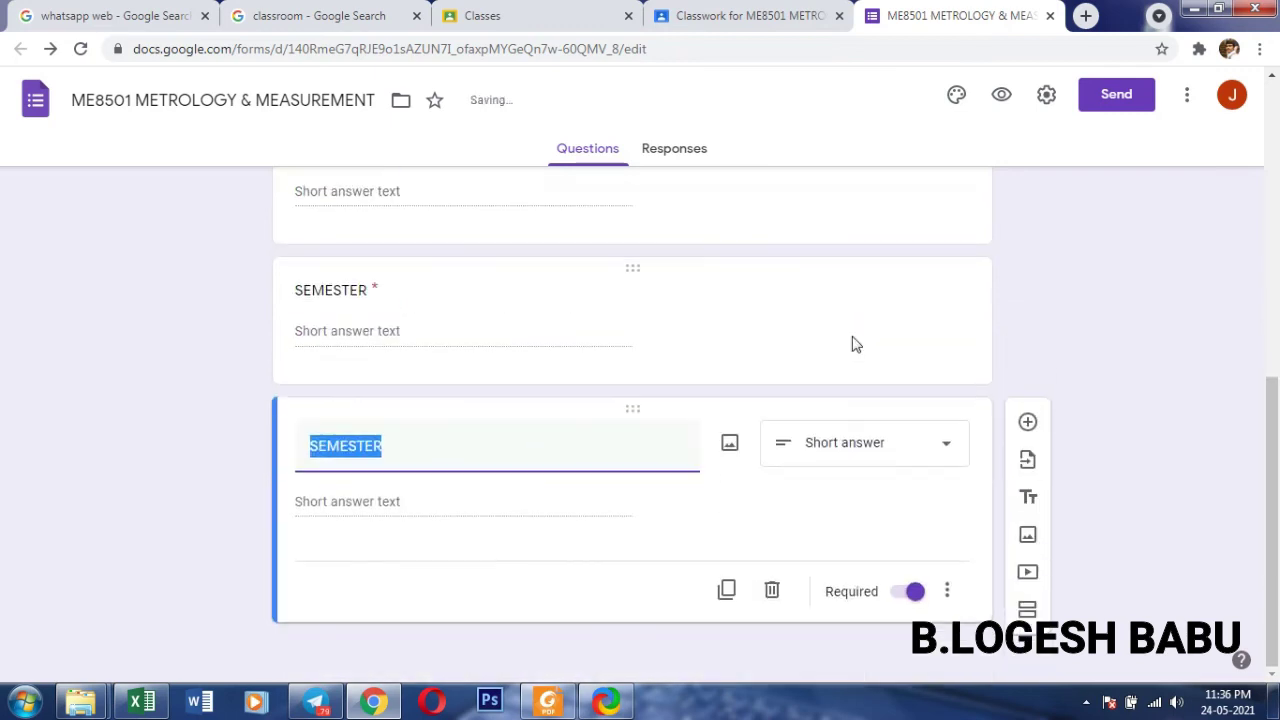
pyautogui.write('UO')
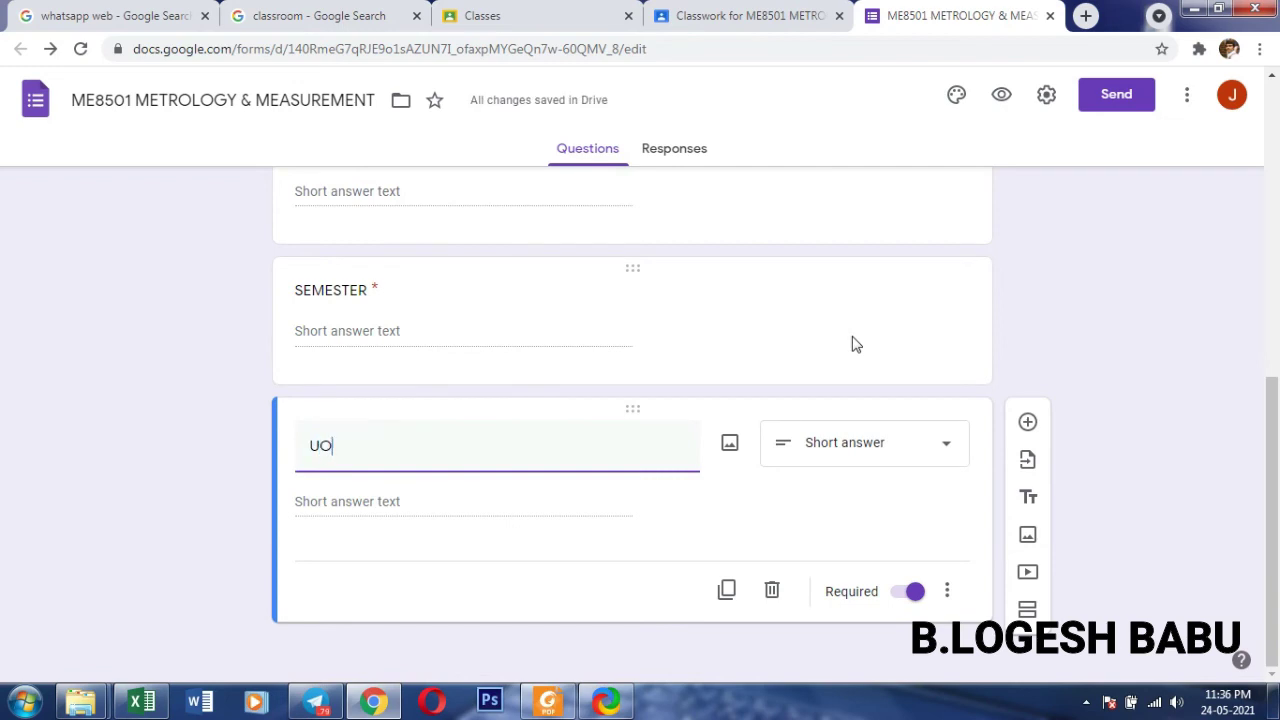
pyautogui.press('BackSpace')
pyautogui.write('PLOAD')
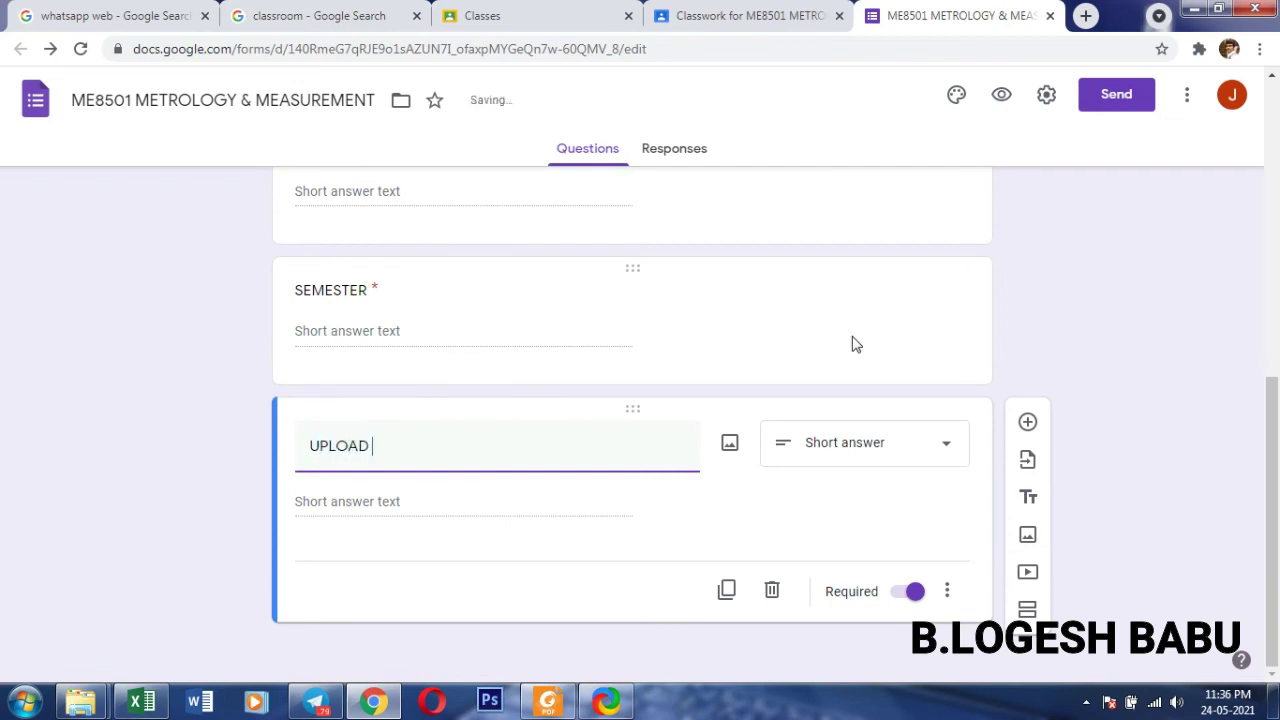
pyautogui.write(' ANSWER SCRIPT')
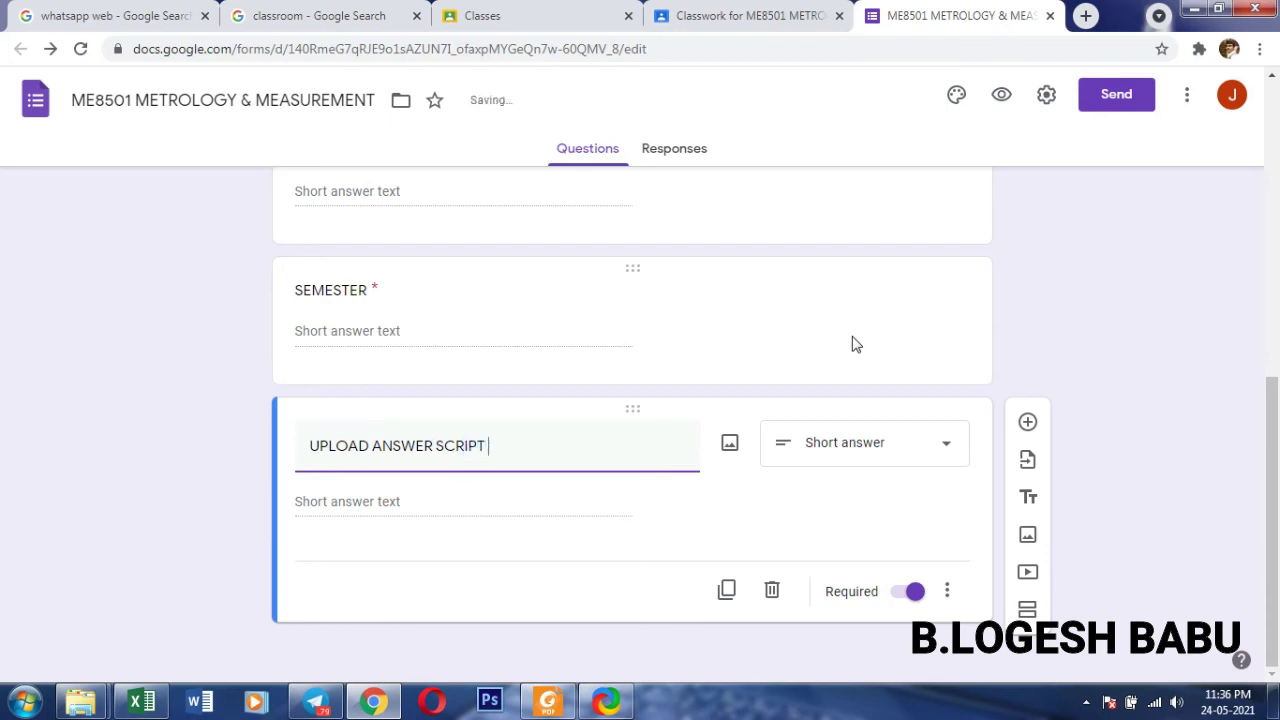
pyautogui.write(' PDF')
# - Change the UPLOAD ANSWER SCRIPT PDF question to File upload and agree to let respondents upload files to Drive
pyautogui.click(818, 461)
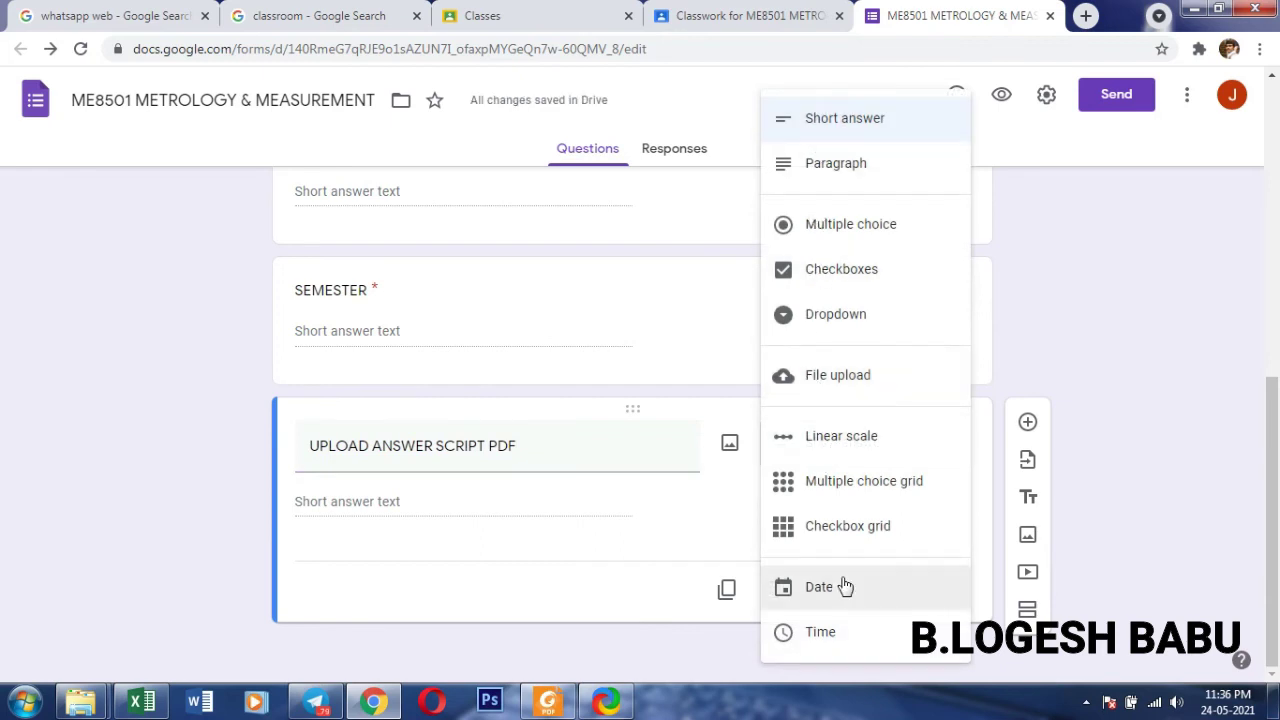
pyautogui.click(848, 386)
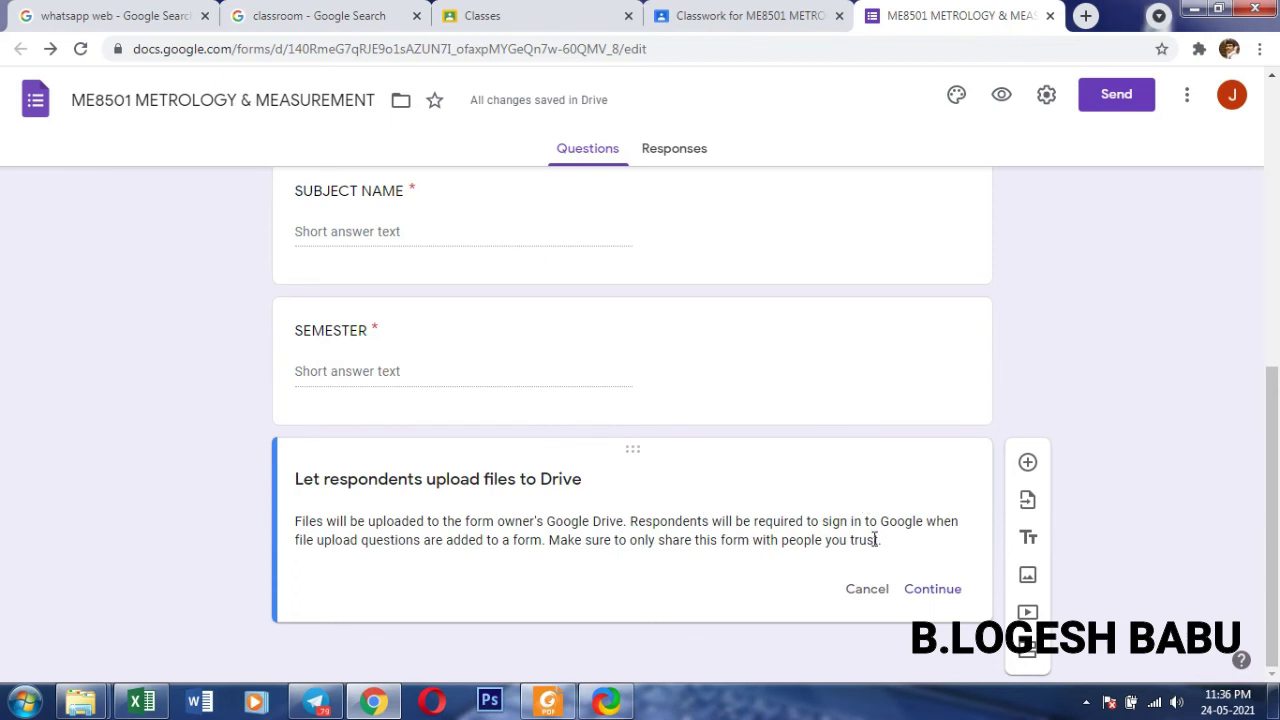
pyautogui.click(947, 591)
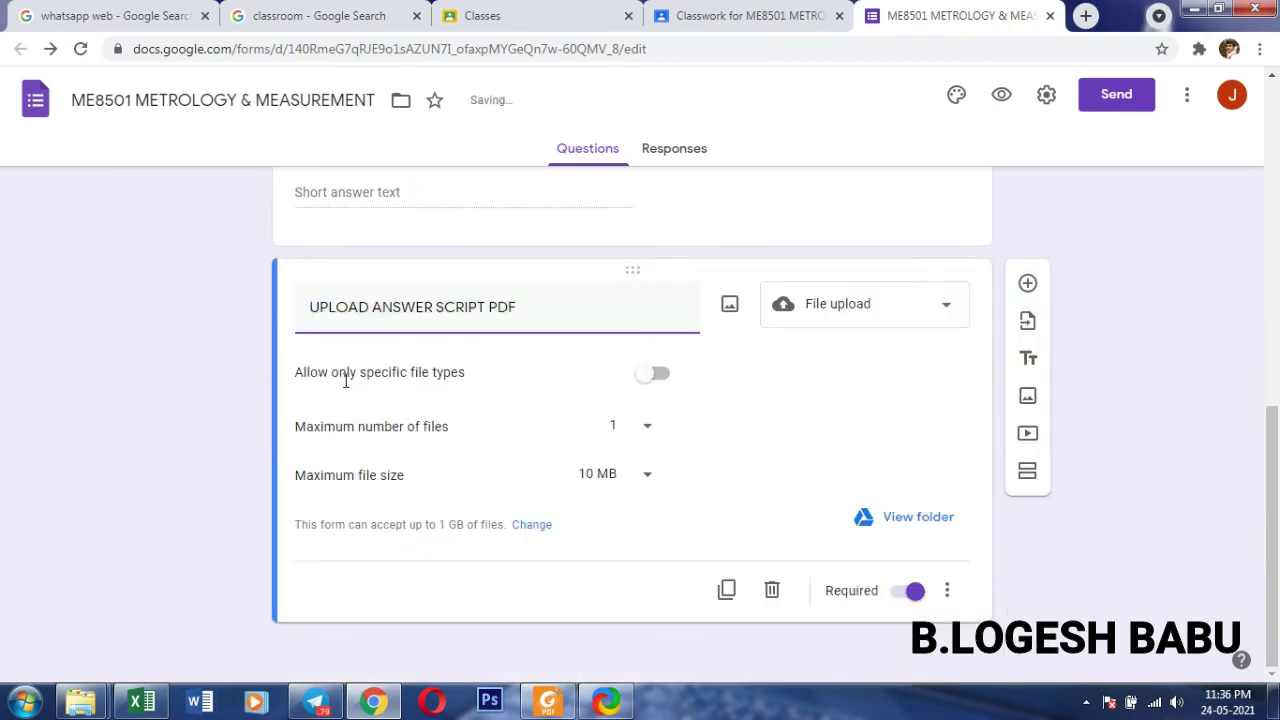
# - Allow only PDF files for the answer script upload and set the maximum file size to 100 MB
pyautogui.click(645, 377)
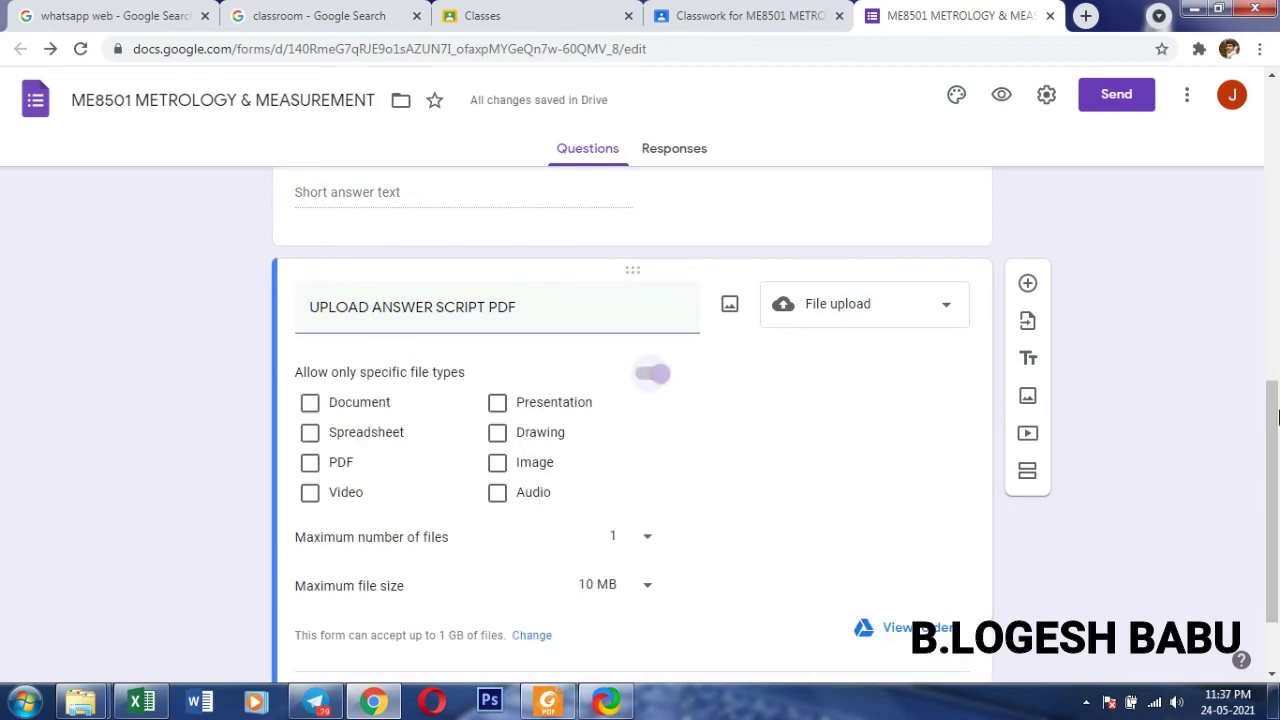
pyautogui.click(312, 464)
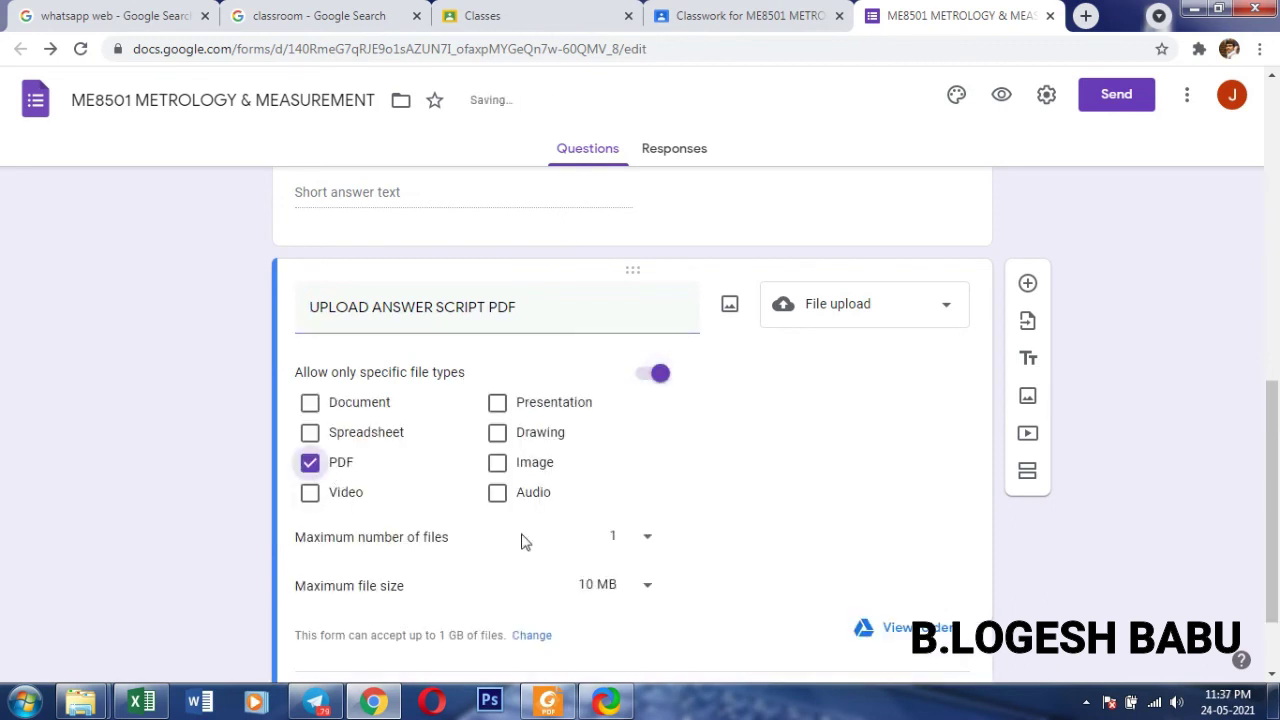
pyautogui.scroll(-1, 524, 541)
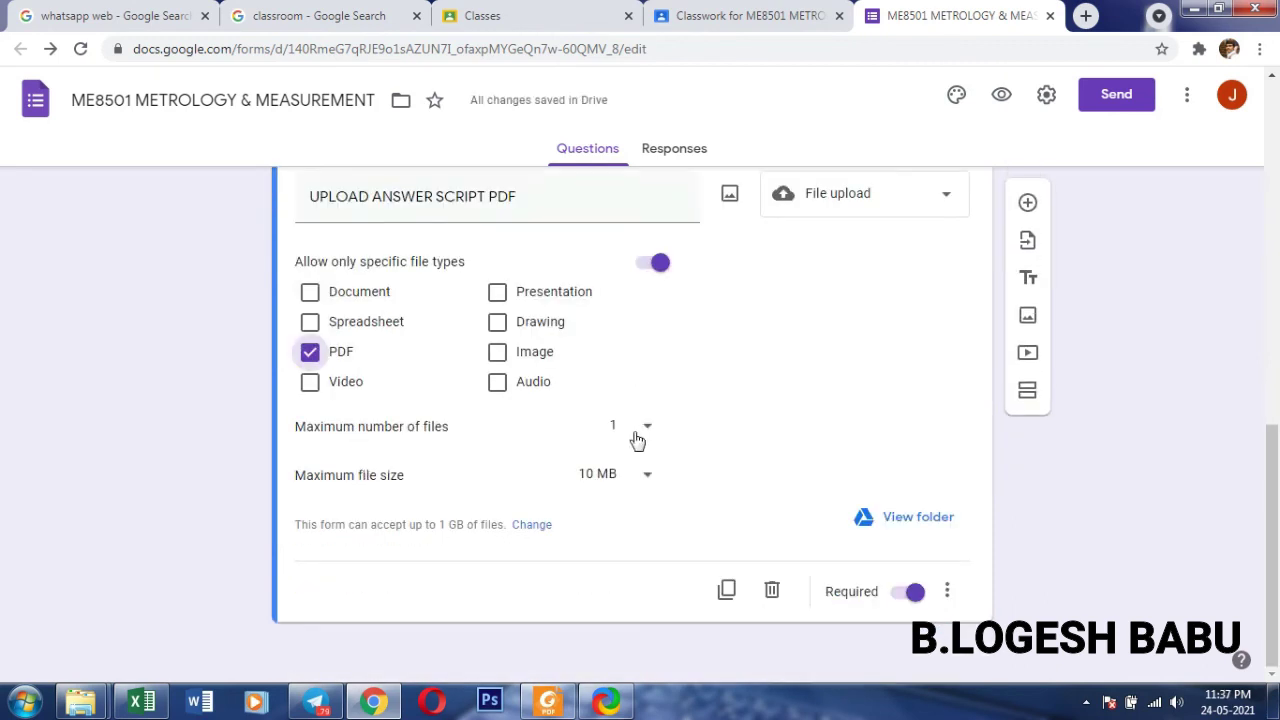
pyautogui.click(604, 484)
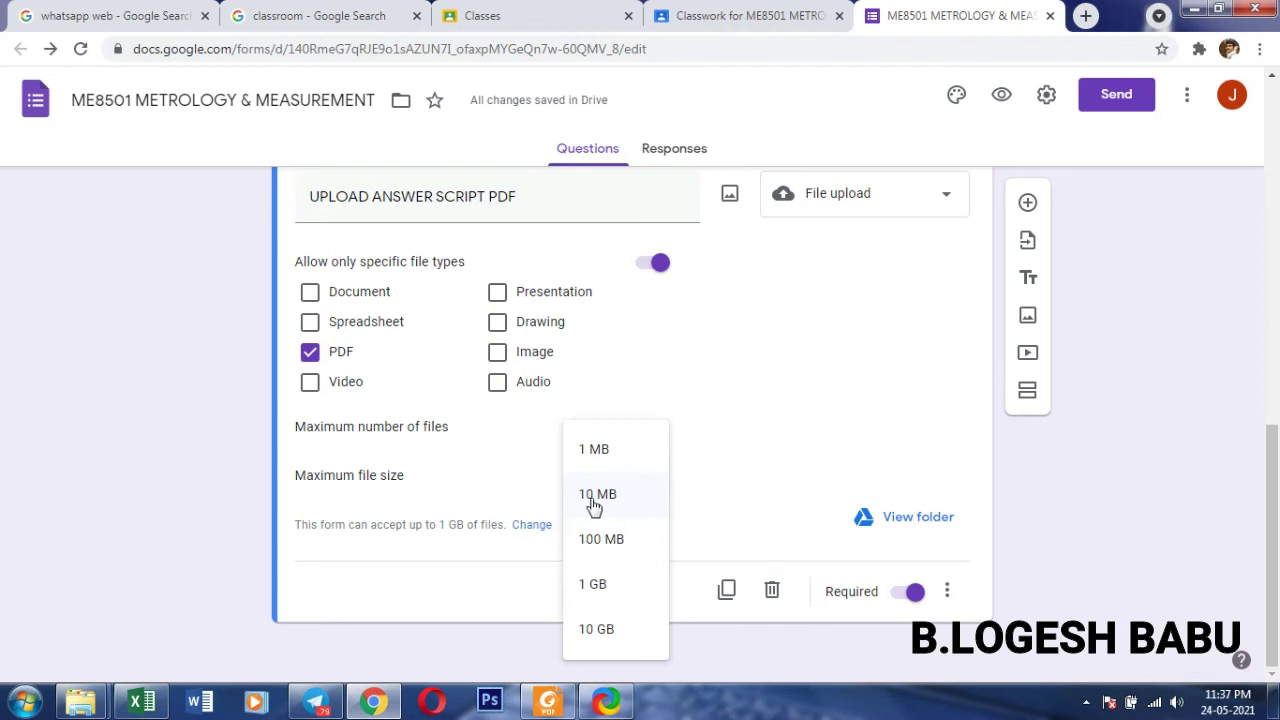
pyautogui.click(612, 537)
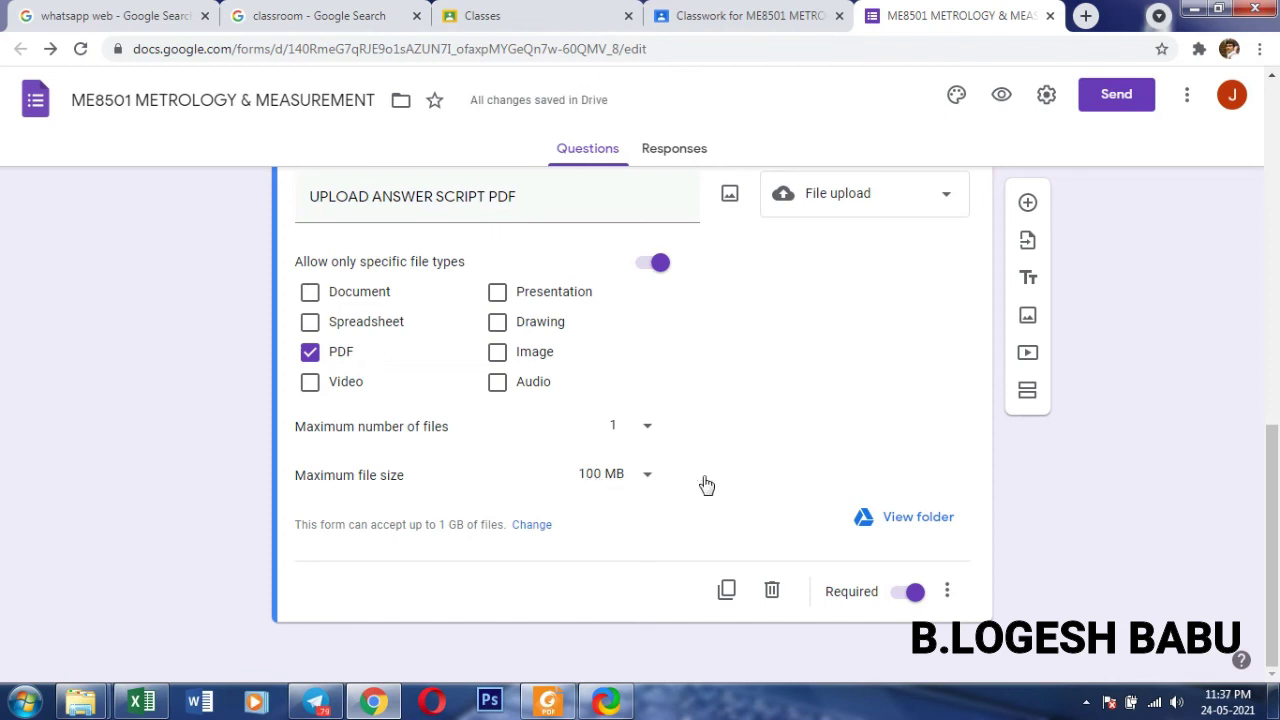
pyautogui.scroll(2, 778, 470)
pyautogui.scroll(-2, 782, 478)
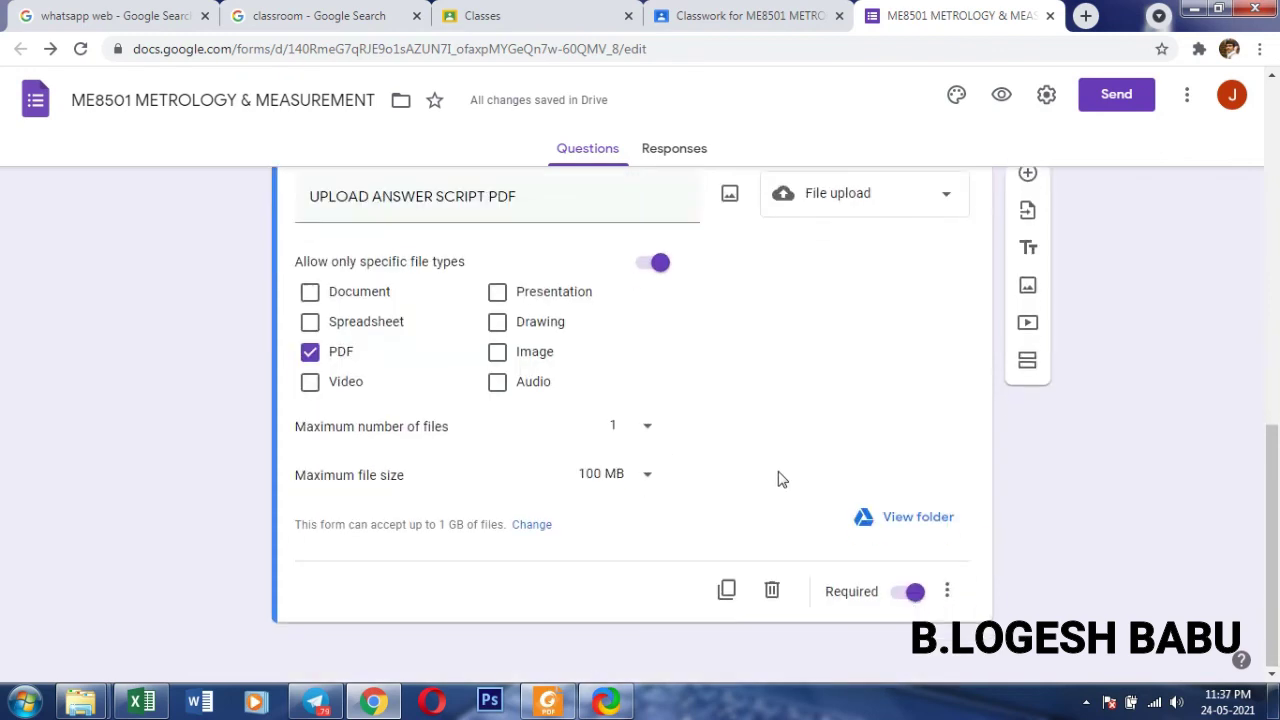
# - Check the finished form, post the ANSWER SCRIPT UPLOAD assignment to all students in Google Classroom, and expand its Classwork entry
pyautogui.scroll(9, 780, 478)
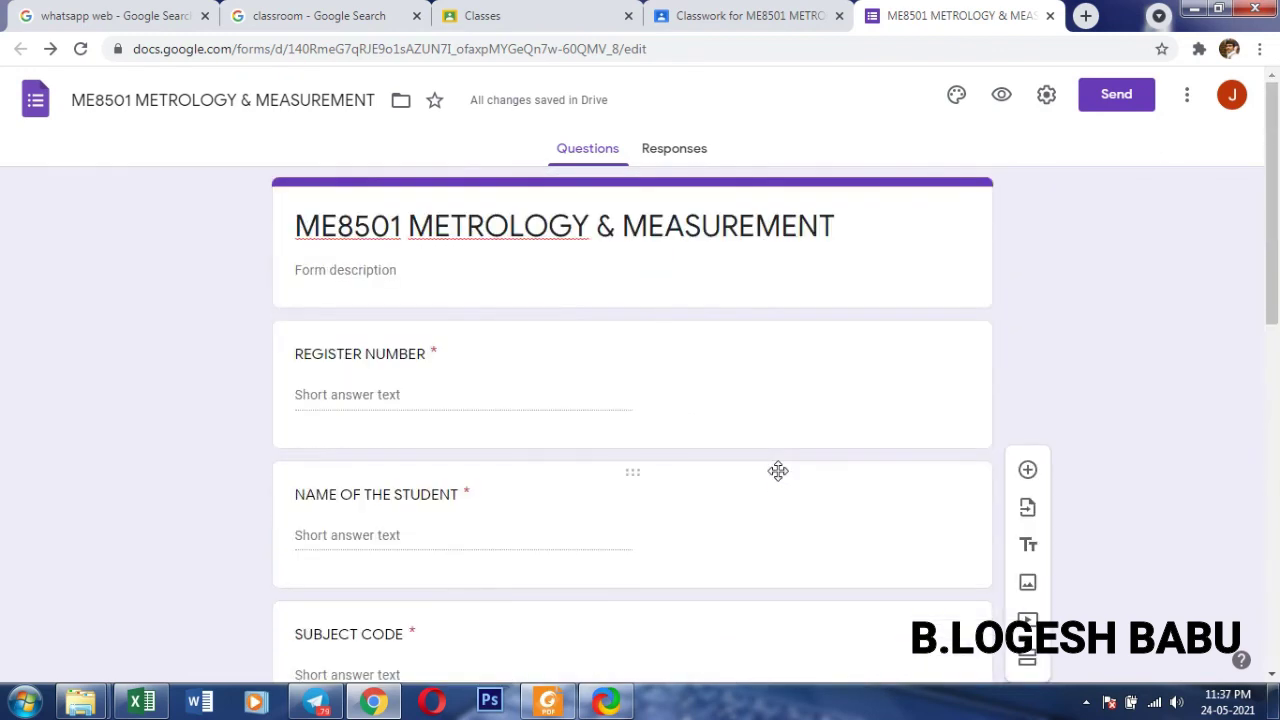
pyautogui.scroll(-6, 782, 478)
pyautogui.scroll(-3, 782, 478)
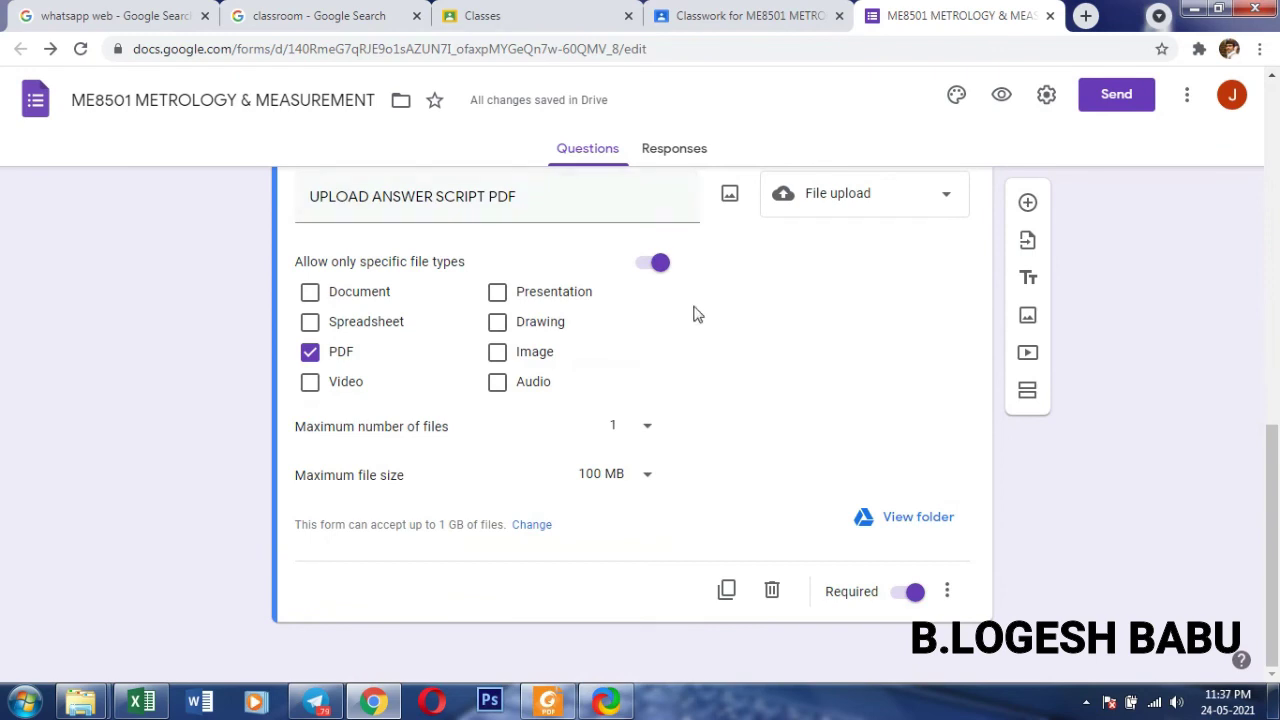
pyautogui.click(717, 20)
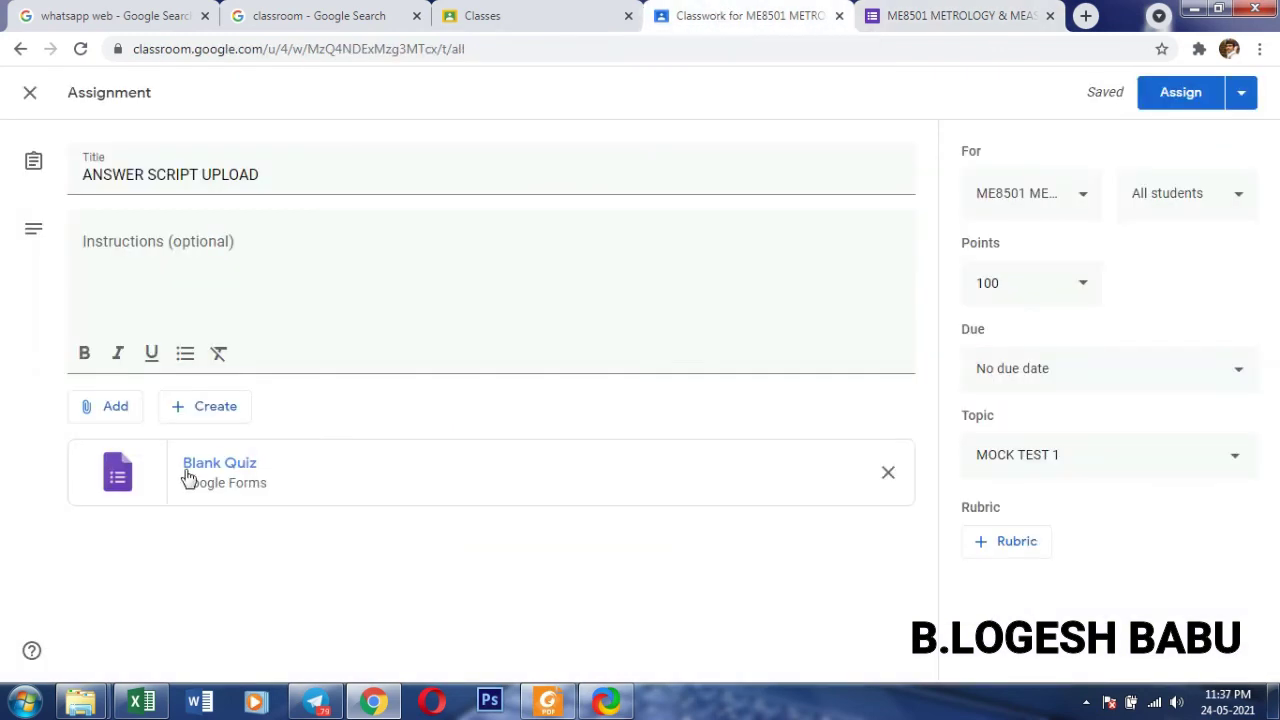
pyautogui.click(955, 16)
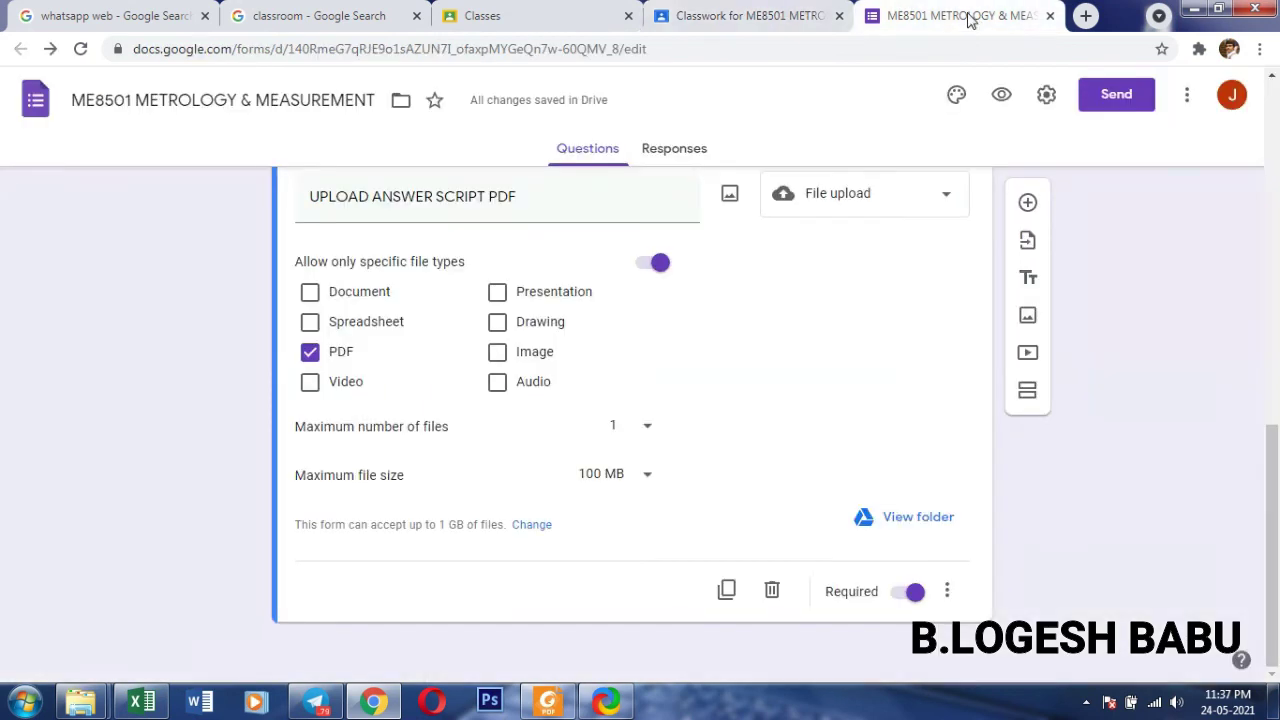
pyautogui.click(770, 12)
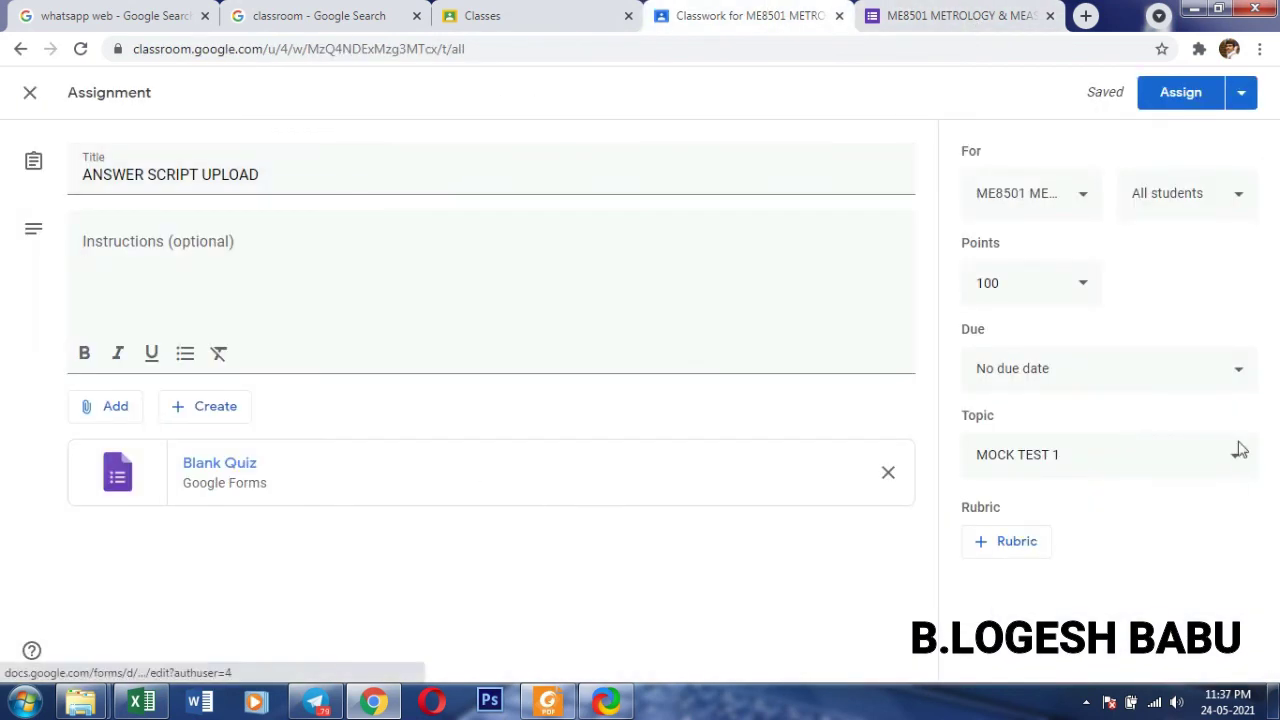
pyautogui.click(1185, 98)
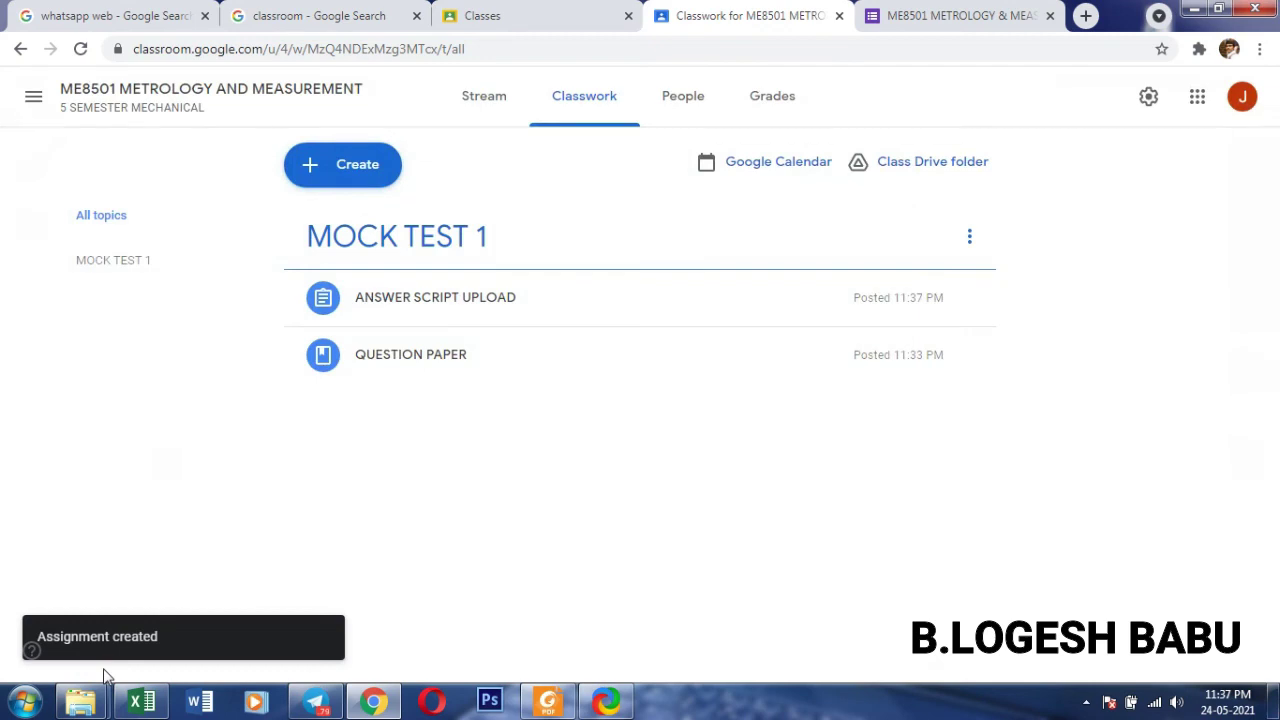
pyautogui.click(456, 312)
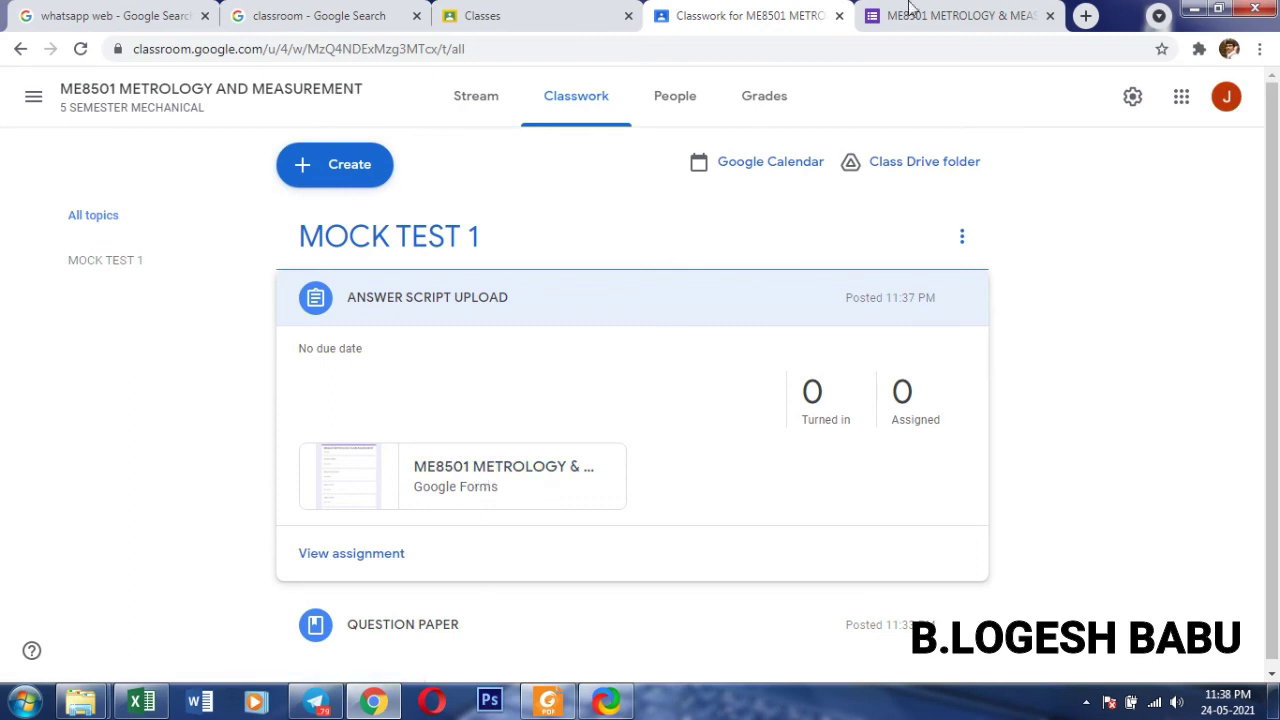
# - Open Google Drive from Classroom and go to the ME8501 METROLOGY AND MEASUREMENT class folder inside the Classroom folder
pyautogui.click(1182, 102)
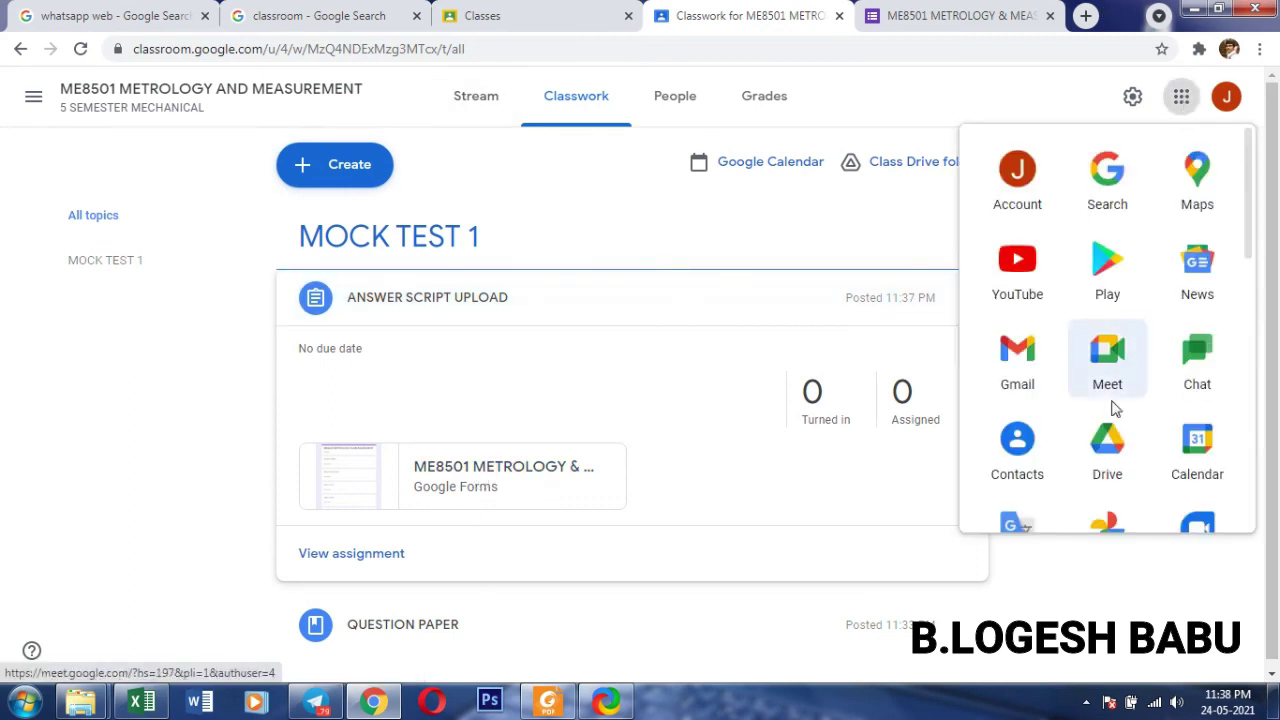
pyautogui.click(1110, 470)
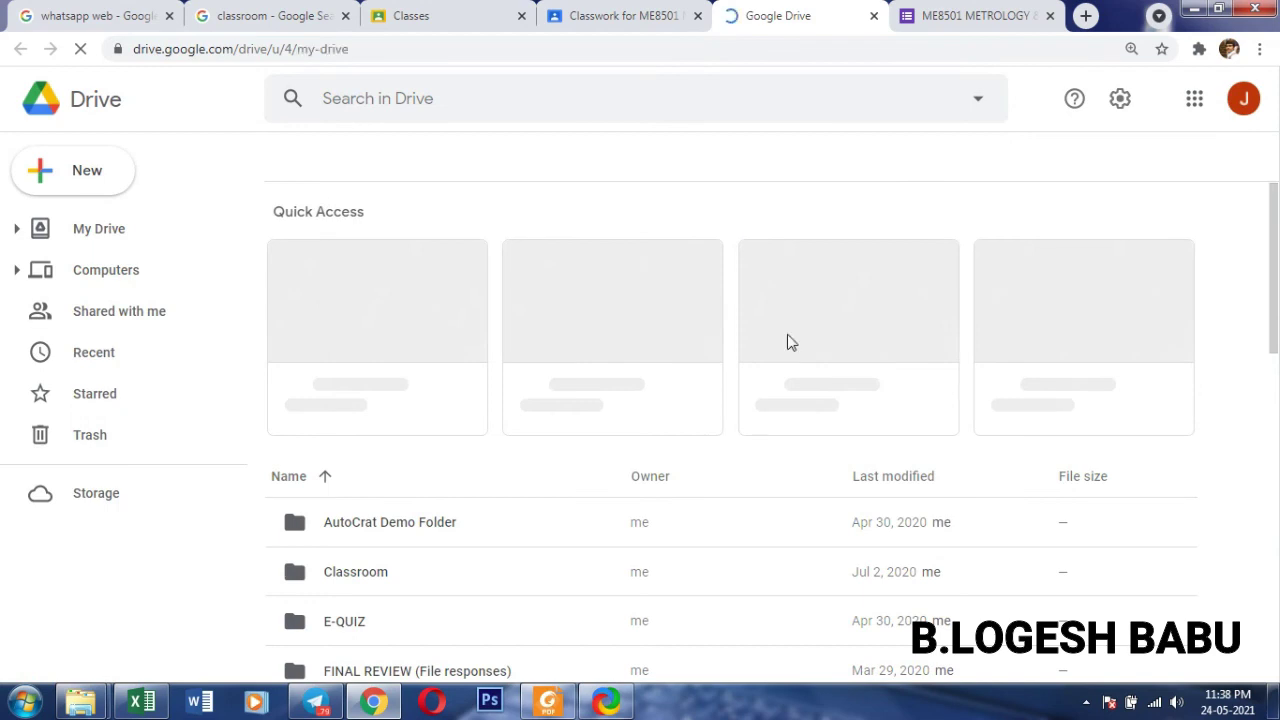
pyautogui.scroll(-1, 788, 343)
pyautogui.scroll(-3, 788, 343)
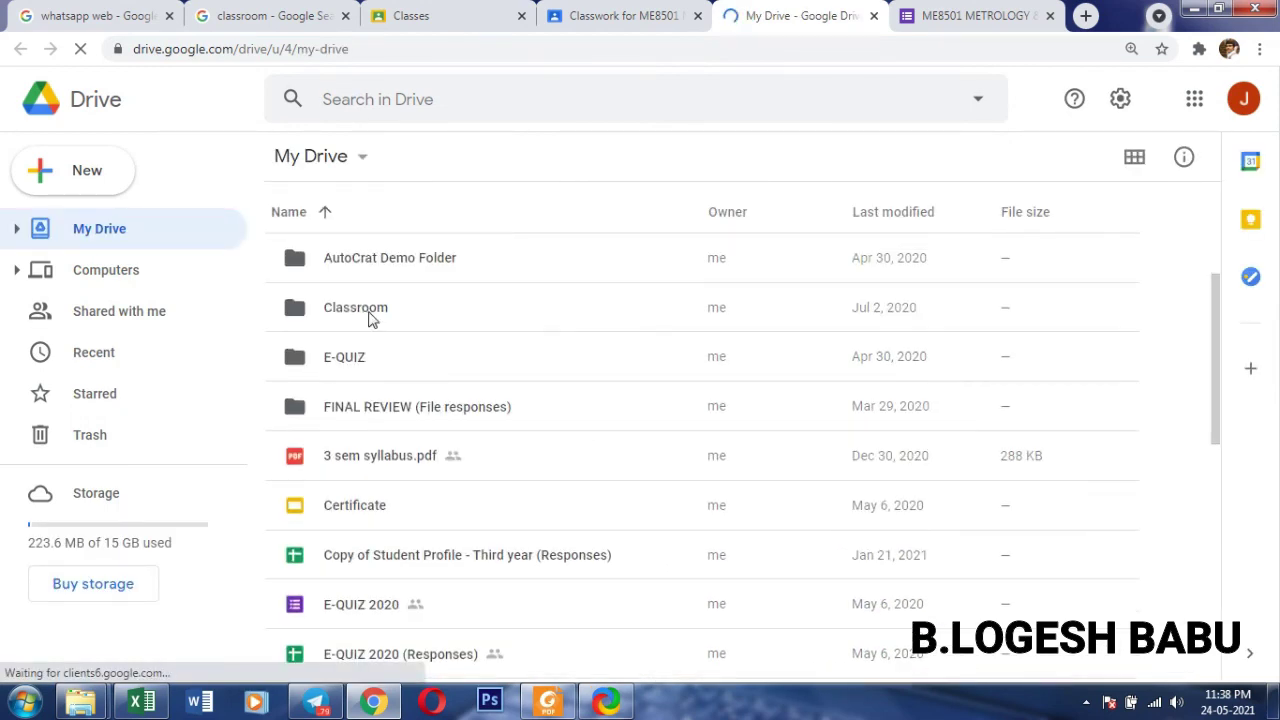
pyautogui.doubleClick(369, 316)
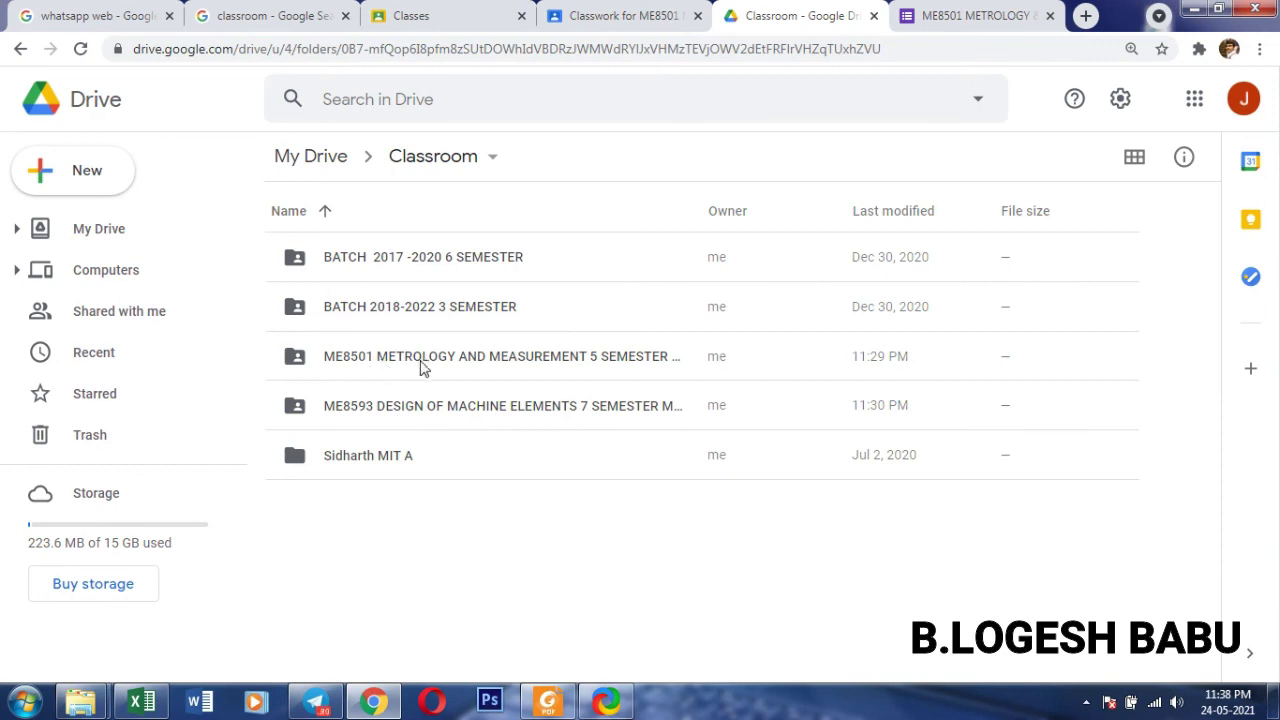
pyautogui.click(530, 366)
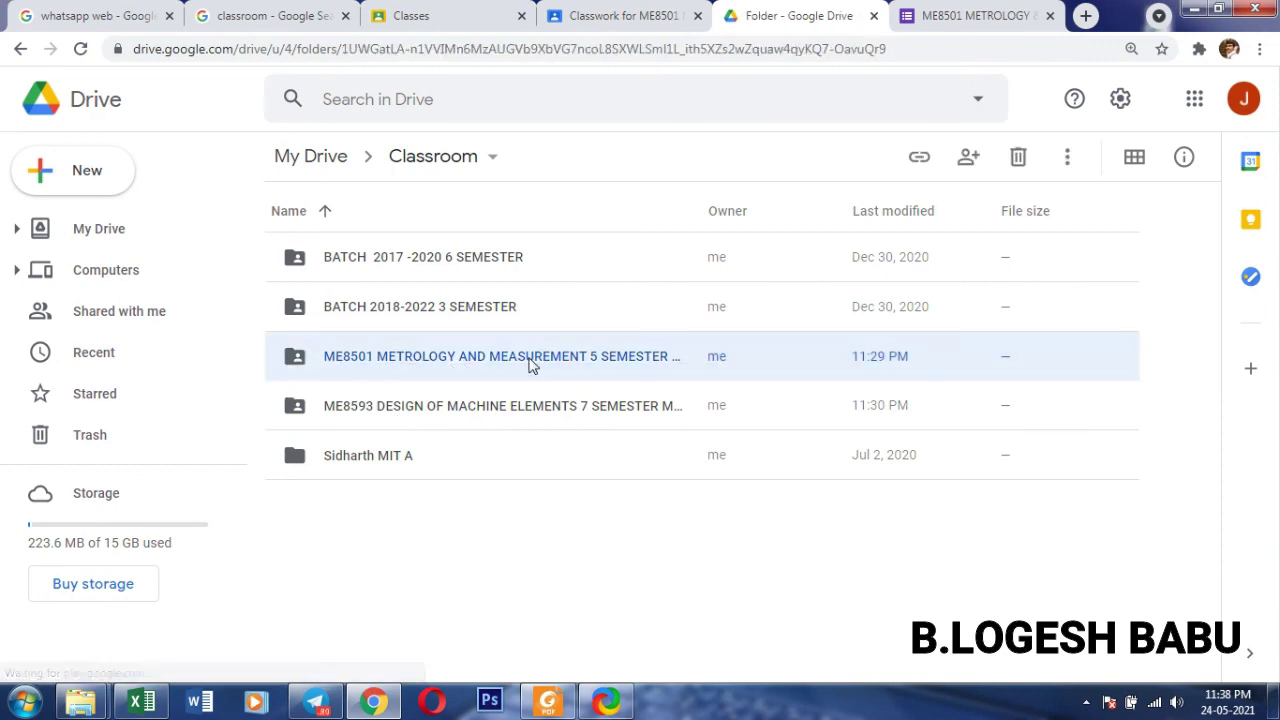
pyautogui.doubleClick(530, 366)
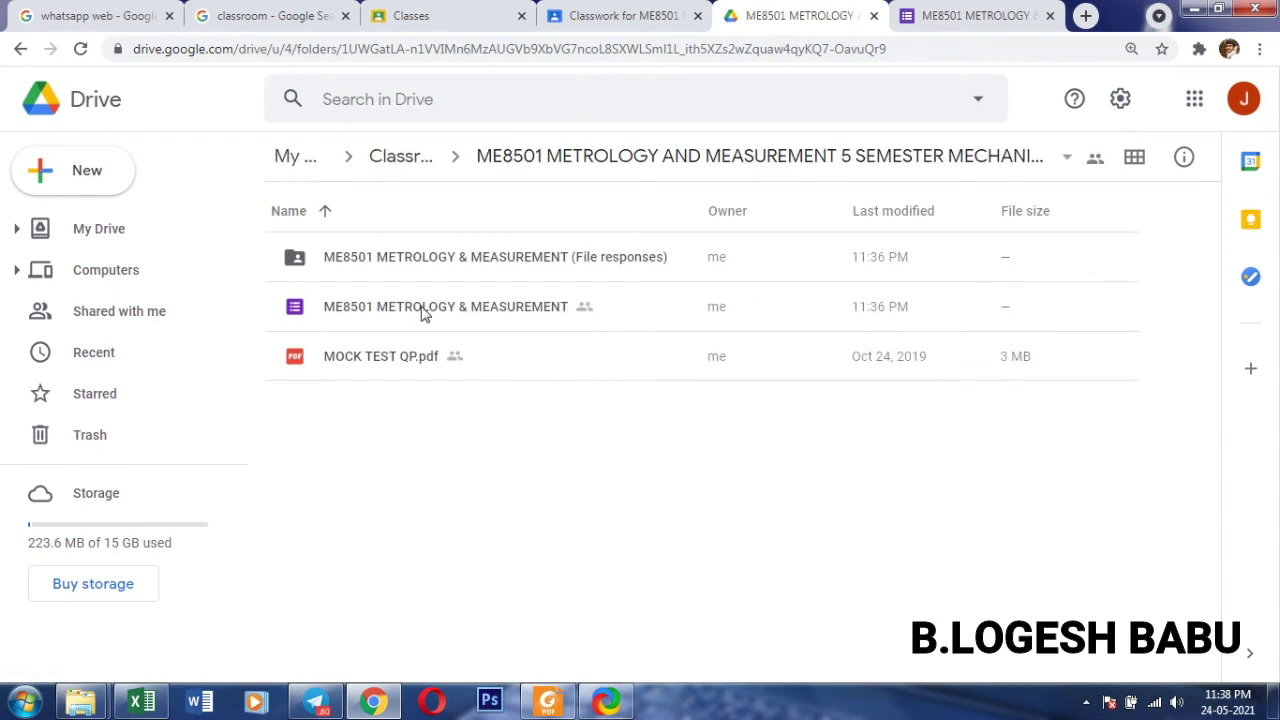
# - Inspect the class folder's files and its UPLOAD ANSWER SCRIPT PDF responses subfolder, and return to the class's Classwork page in Google Classroom
pyautogui.click(400, 368)
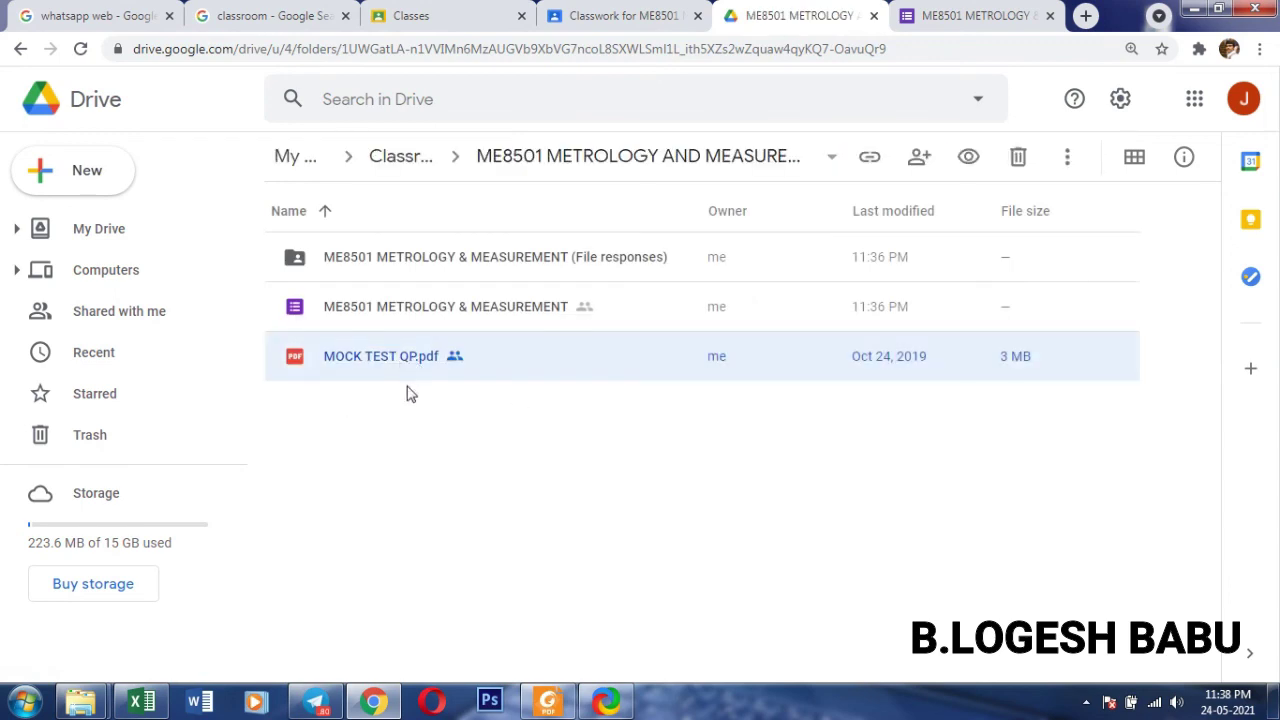
pyautogui.click(380, 318)
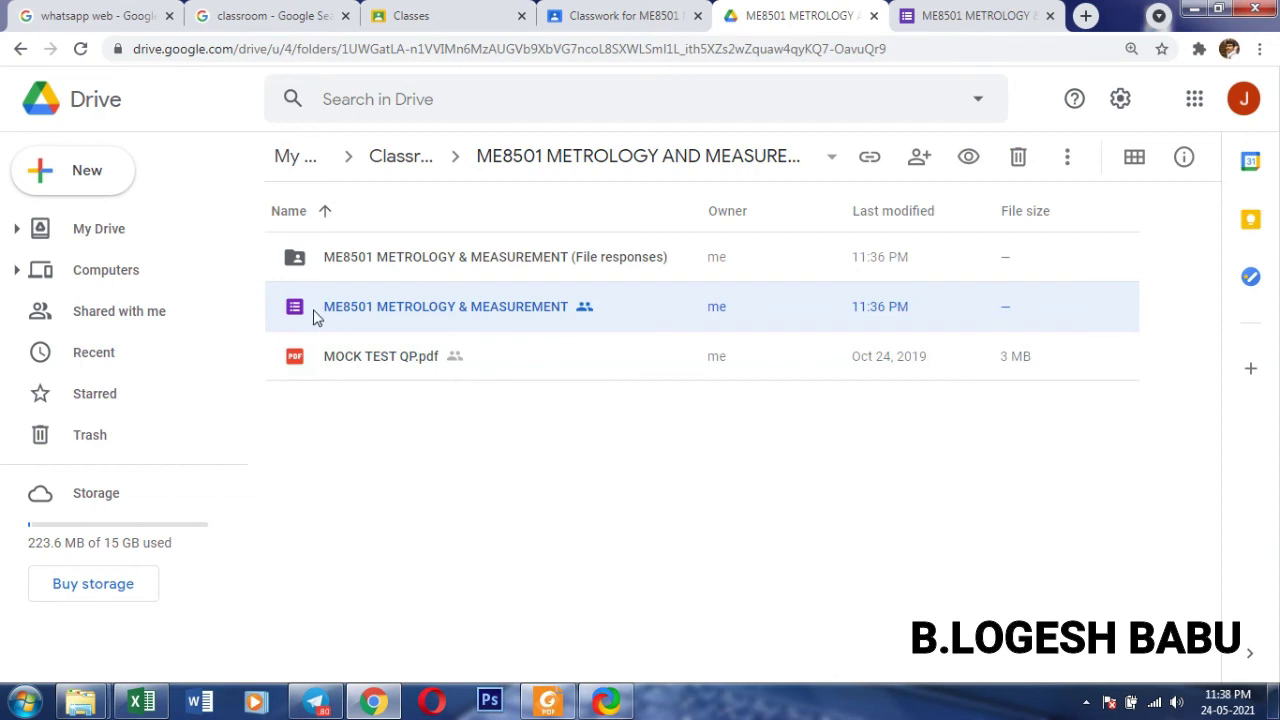
pyautogui.doubleClick(390, 264)
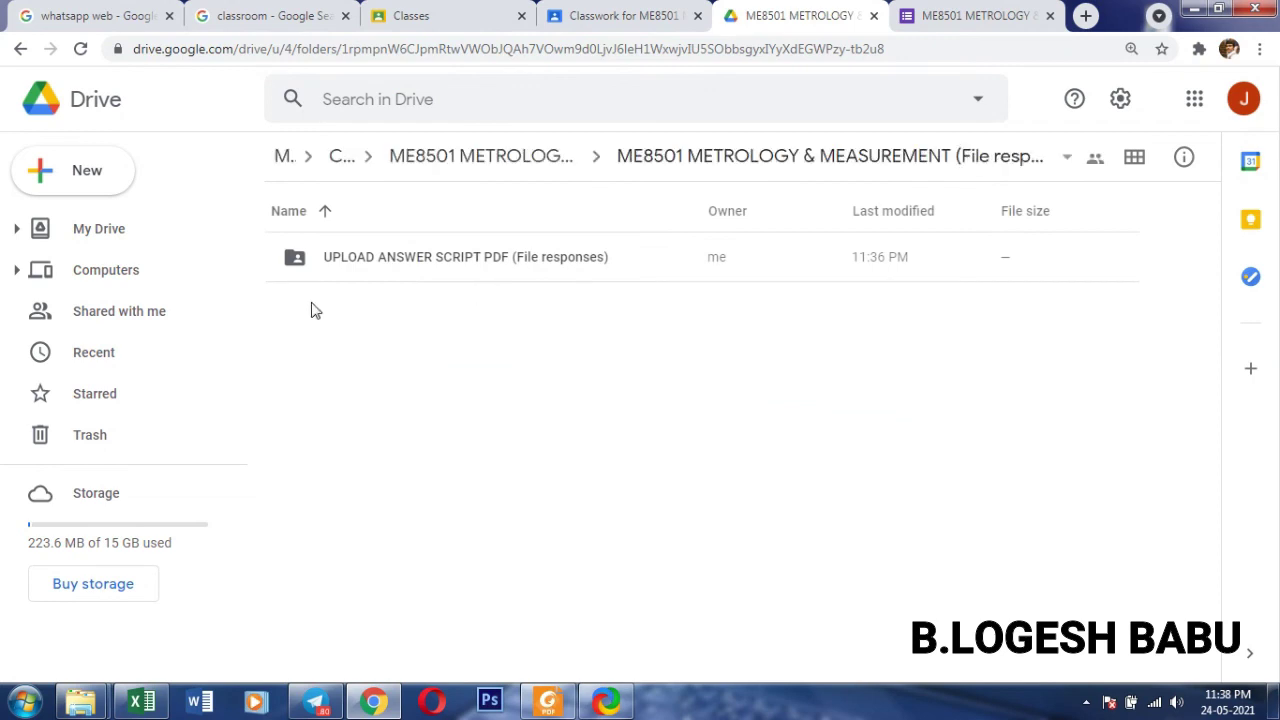
pyautogui.click(421, 267)
pyautogui.doubleClick(423, 266)
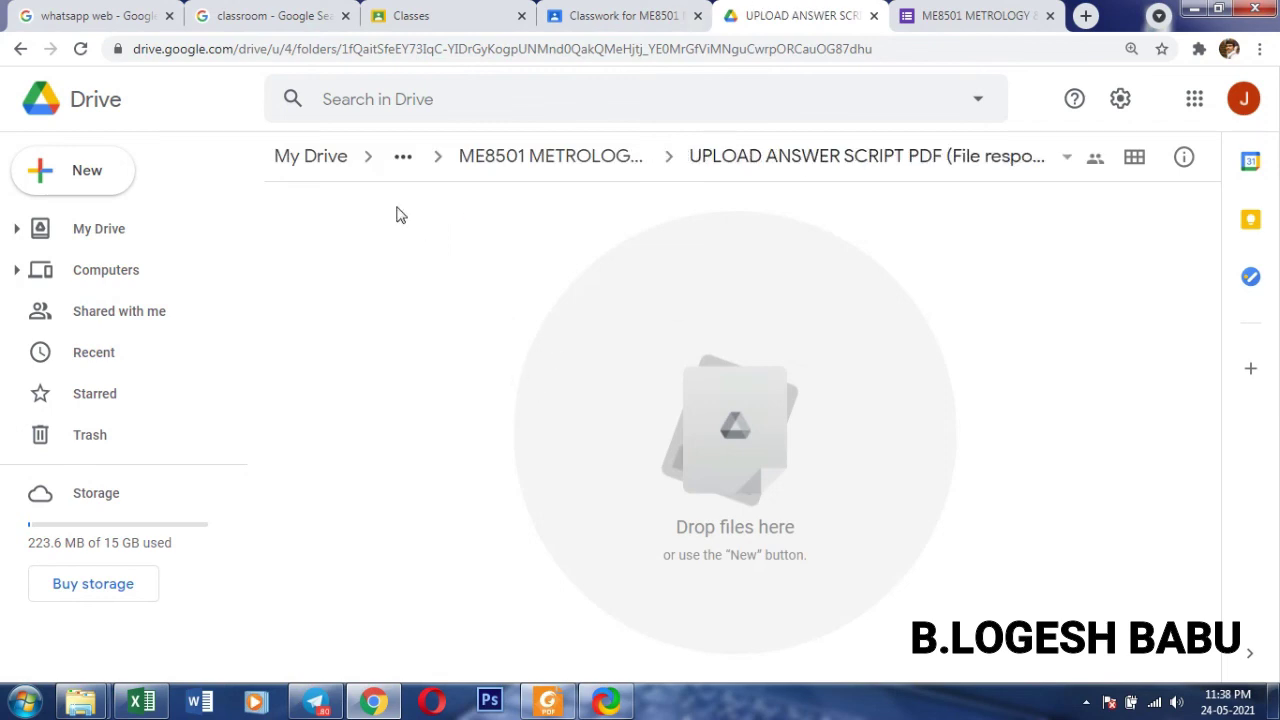
pyautogui.click(600, 15)
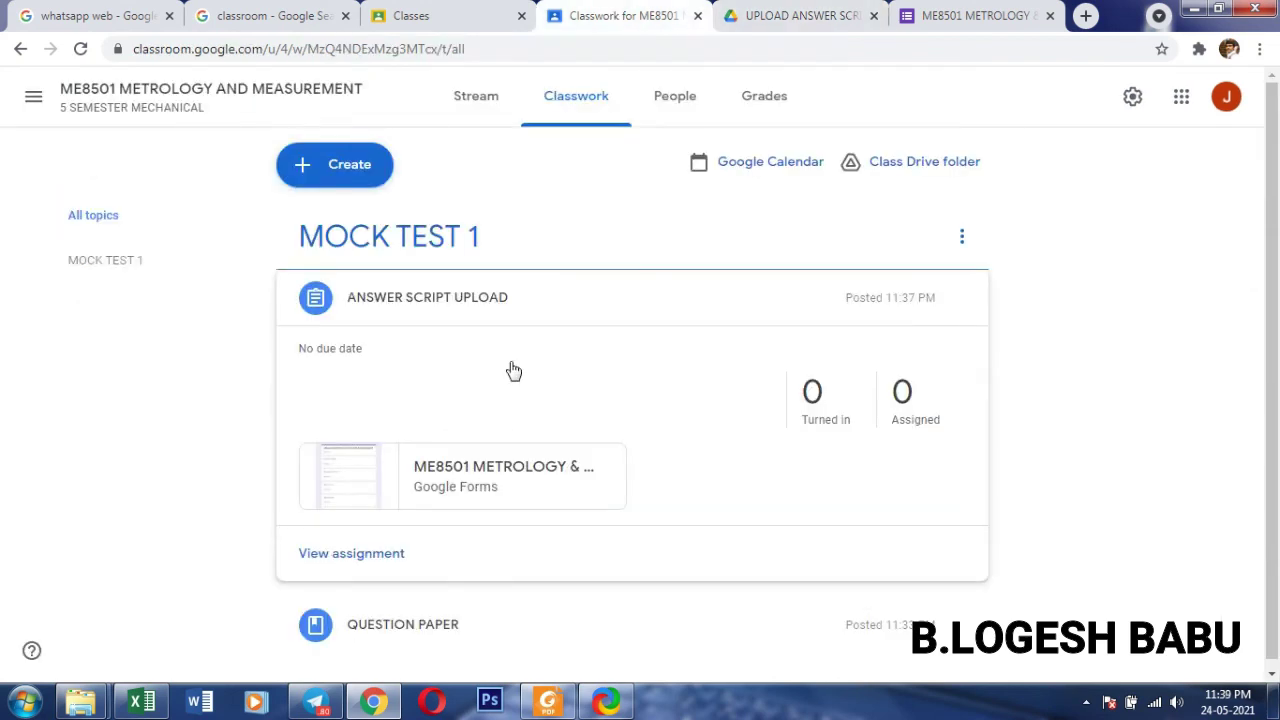